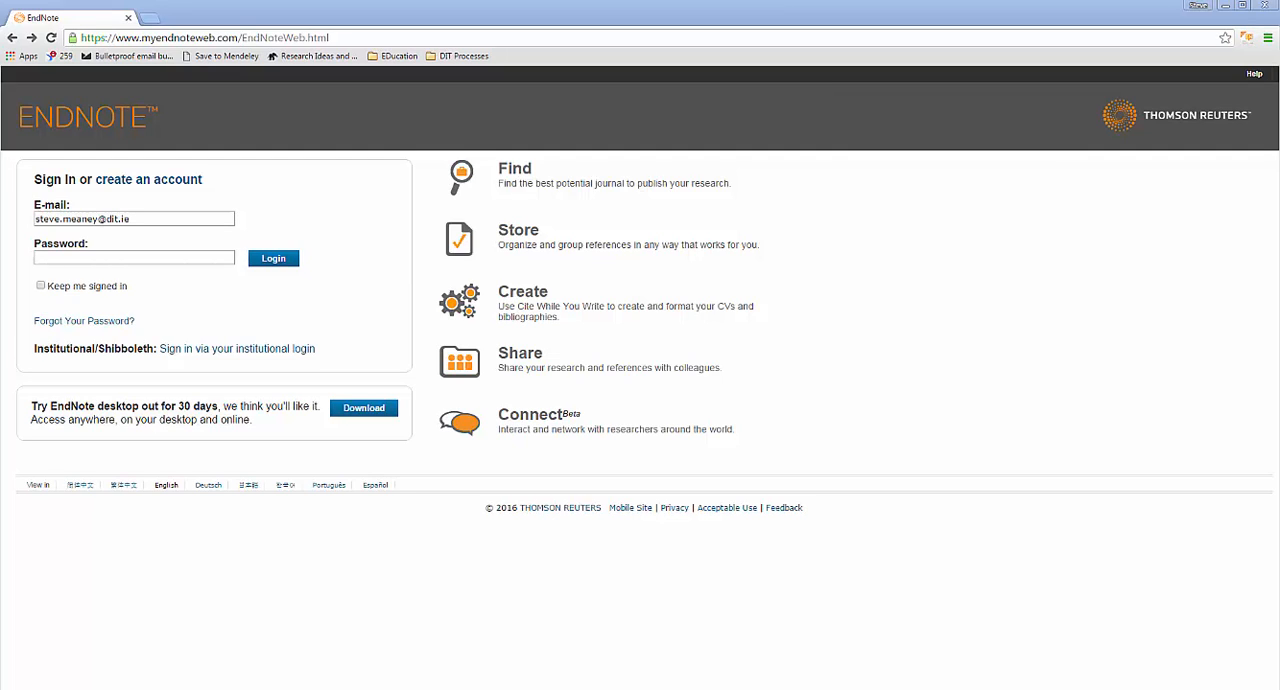
Step: Go from the EndNote sign-in page to the All My References library
left_click(158, 38)
double_click(158, 38)
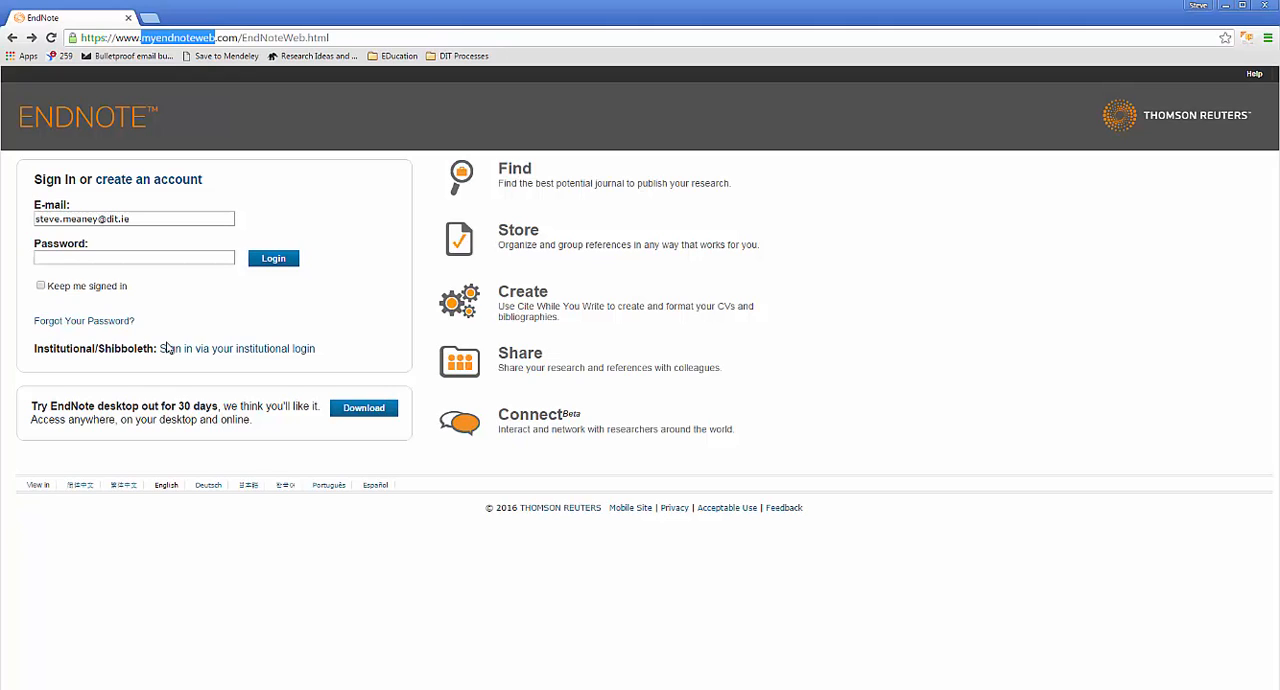
left_click(32, 38)
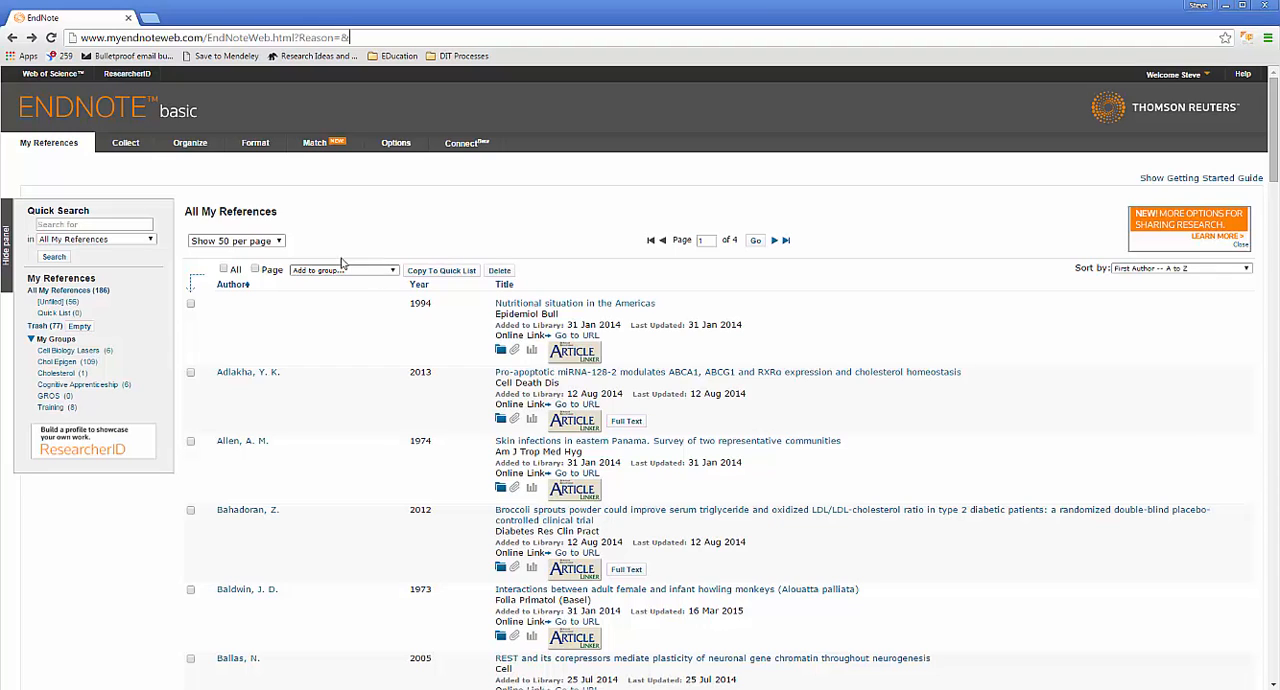
left_click_drag(186, 212, 279, 221)
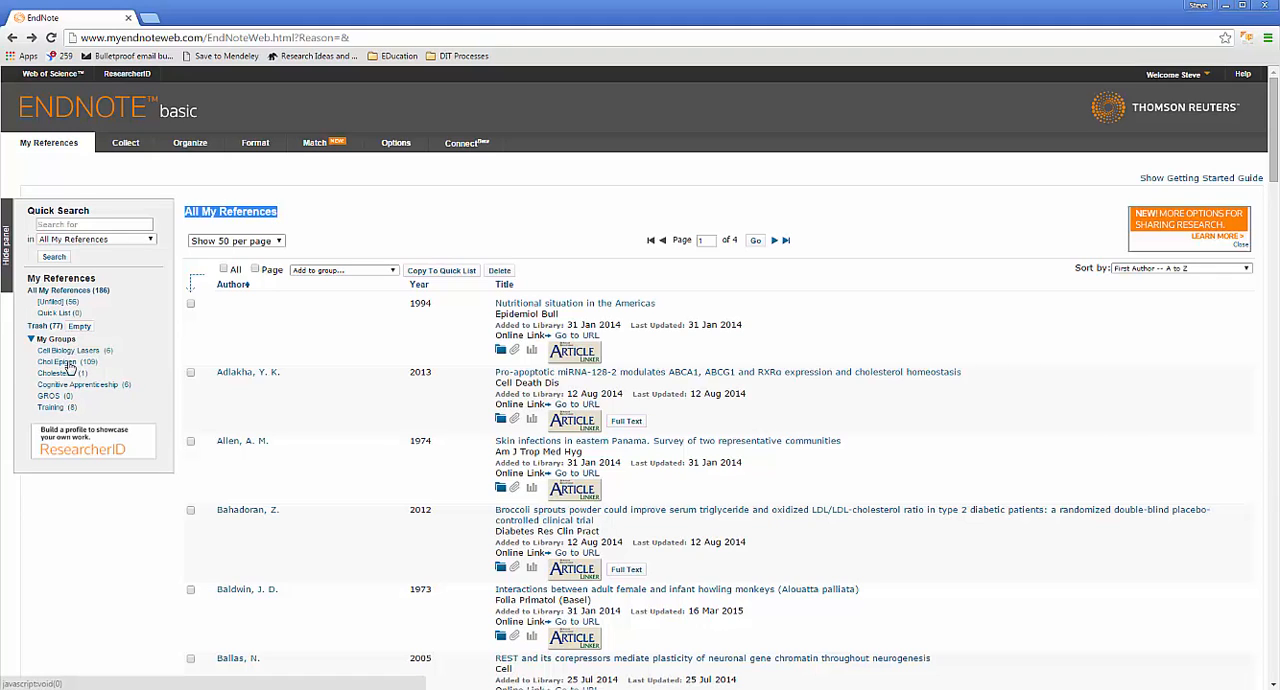
left_click(350, 220)
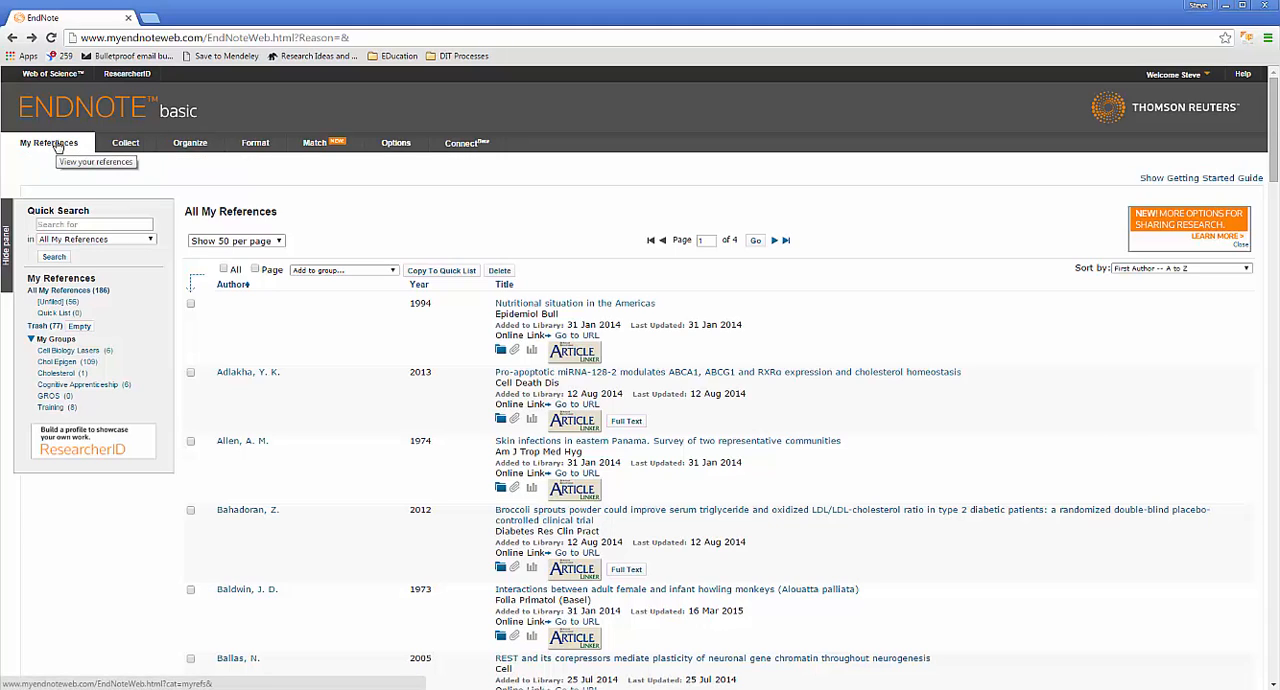
Step: Create a new reference group named MSc Training
mouse_move(122, 146)
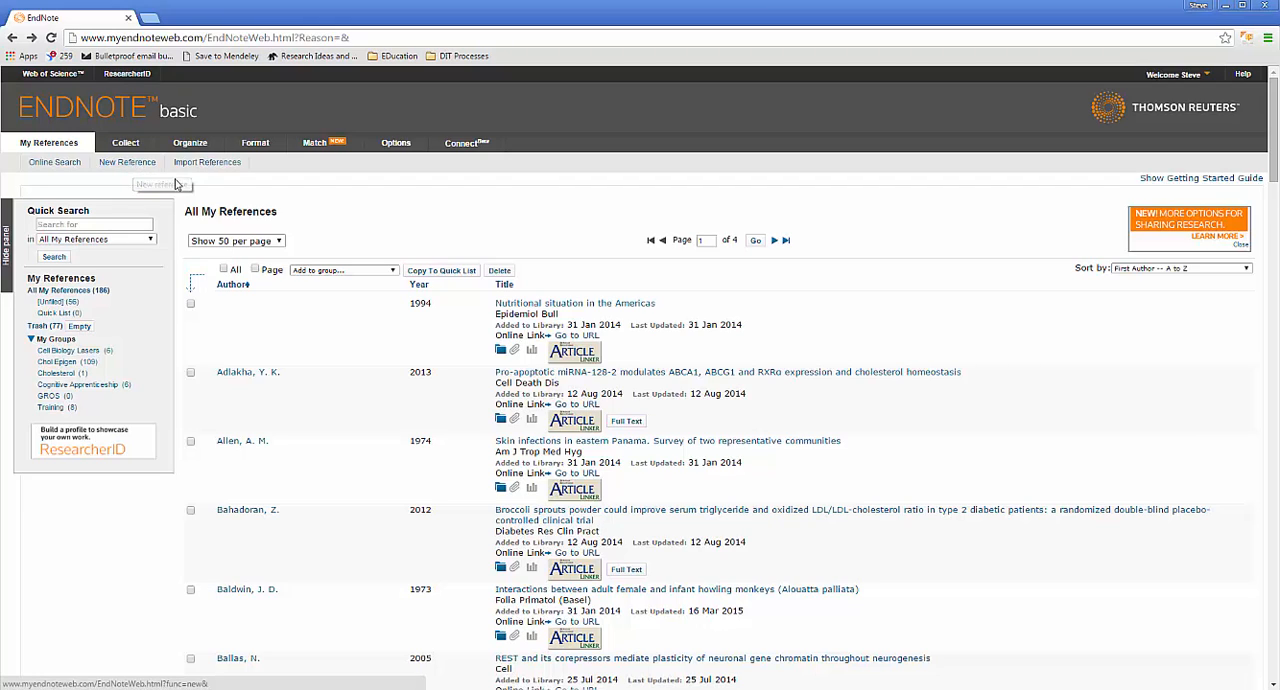
mouse_move(199, 150)
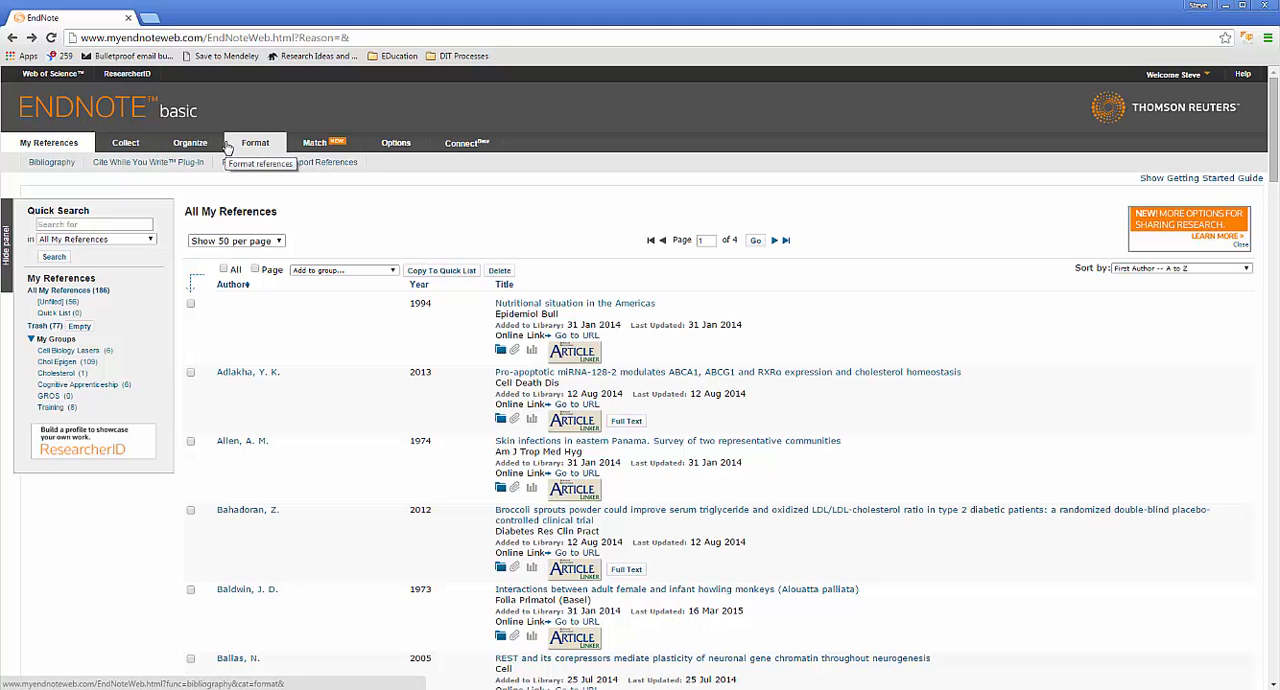
mouse_move(423, 157)
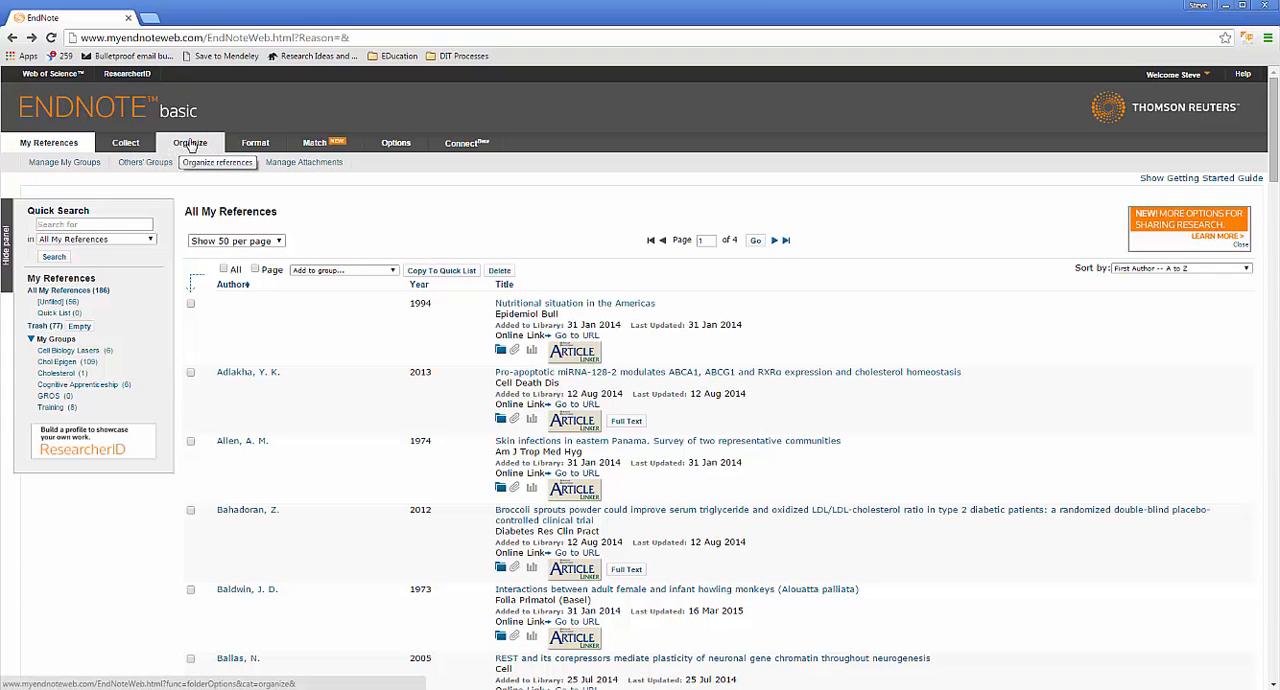
left_click(190, 145)
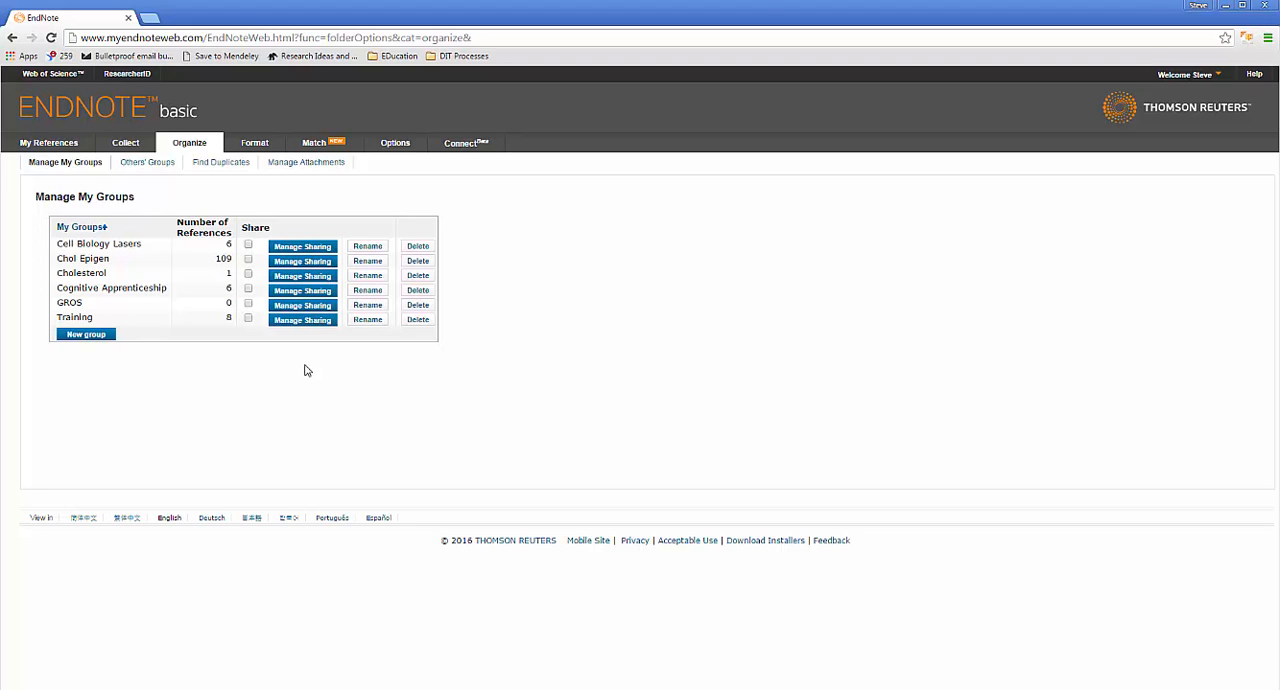
left_click(72, 340)
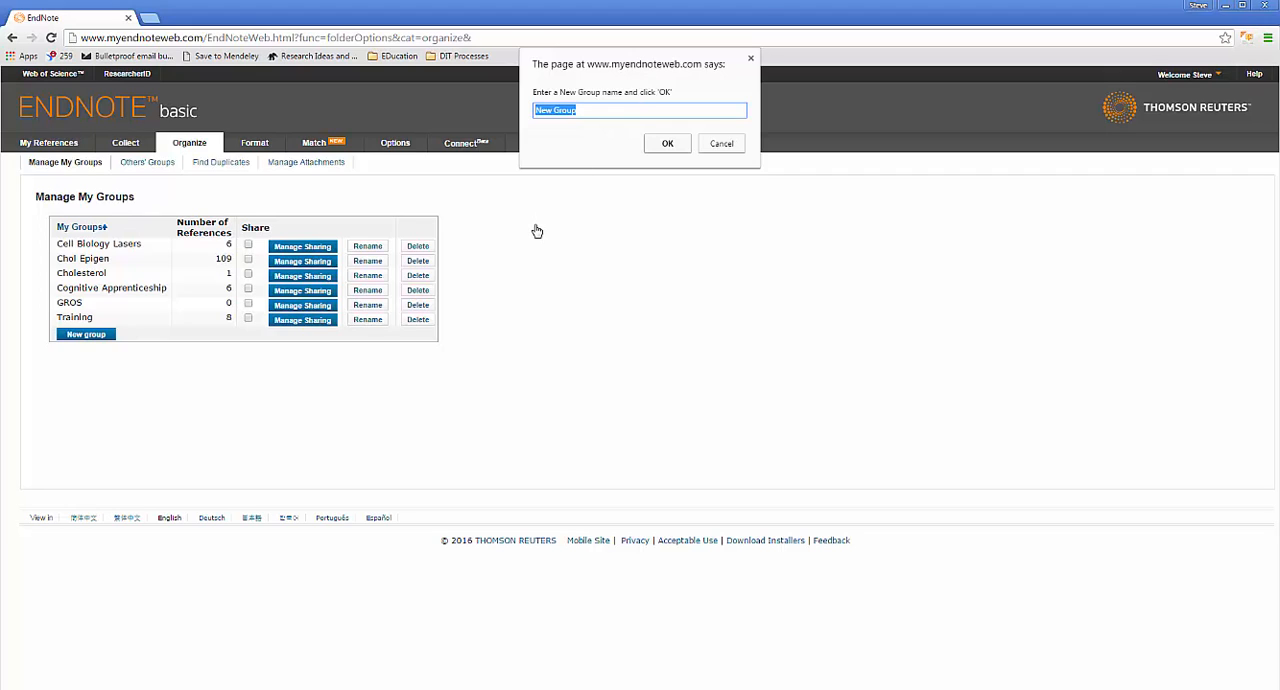
type("MSc Training")
left_click(678, 145)
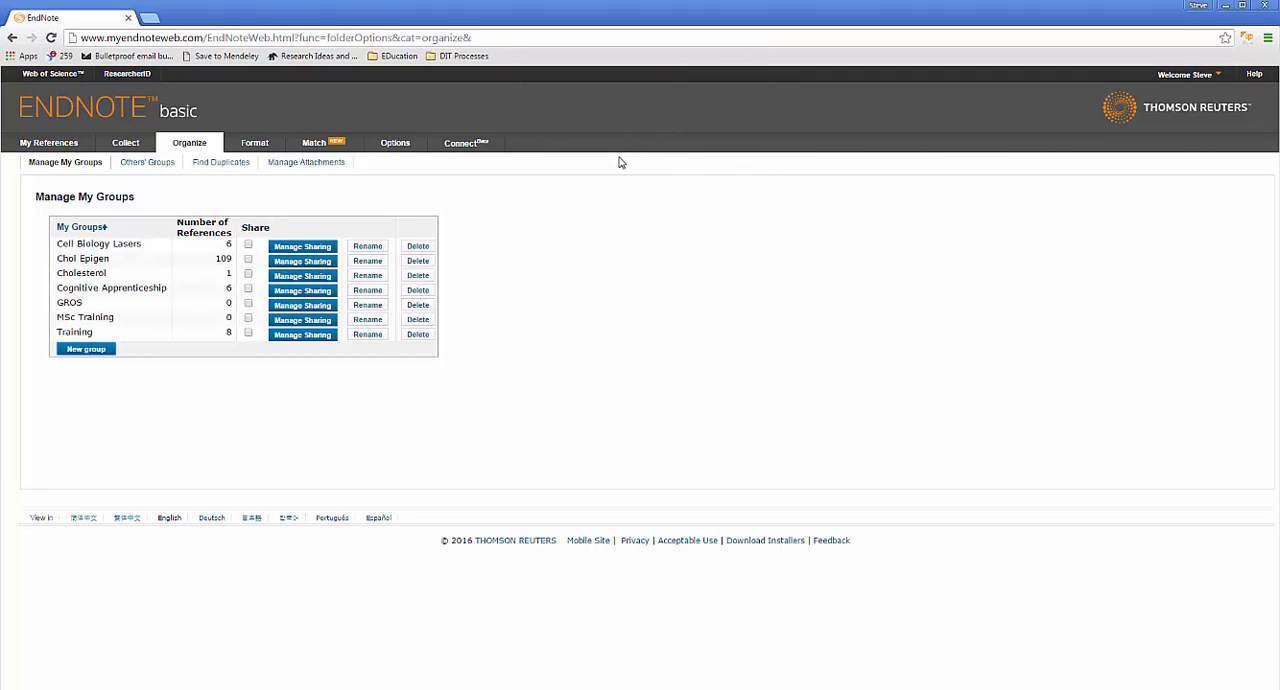
left_click(248, 320)
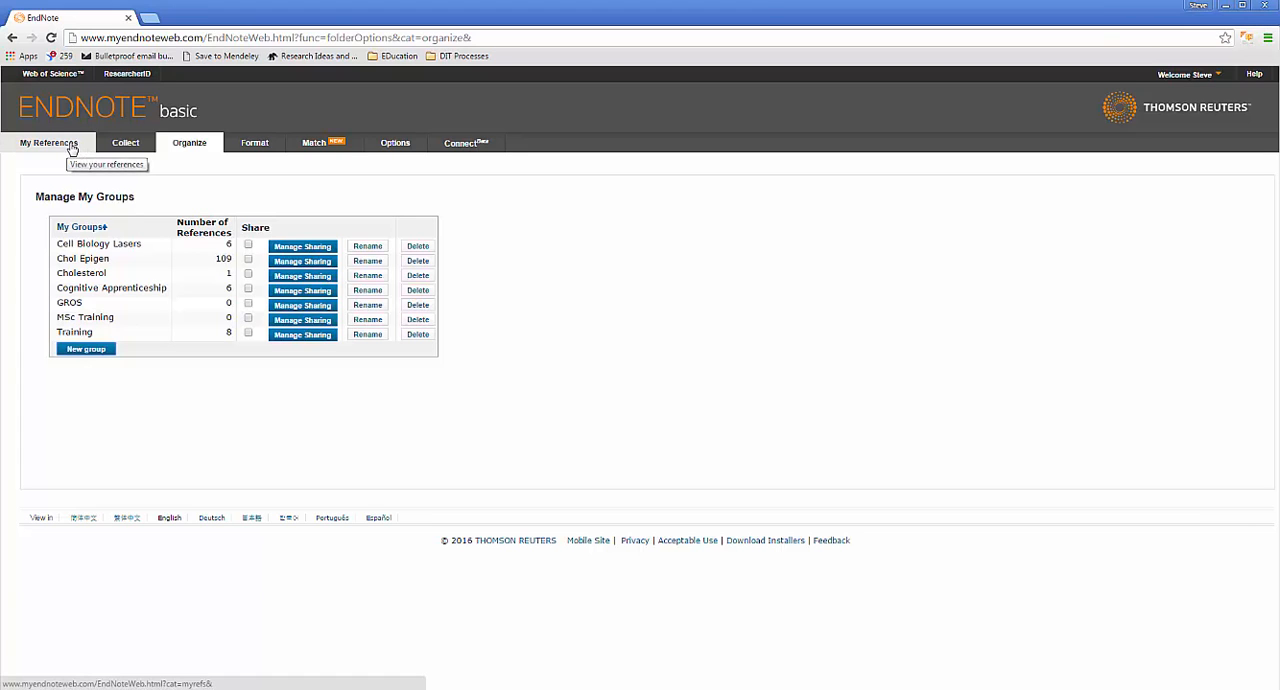
Step: Return to the reference library and open the Online Search page for collecting references
left_click(68, 147)
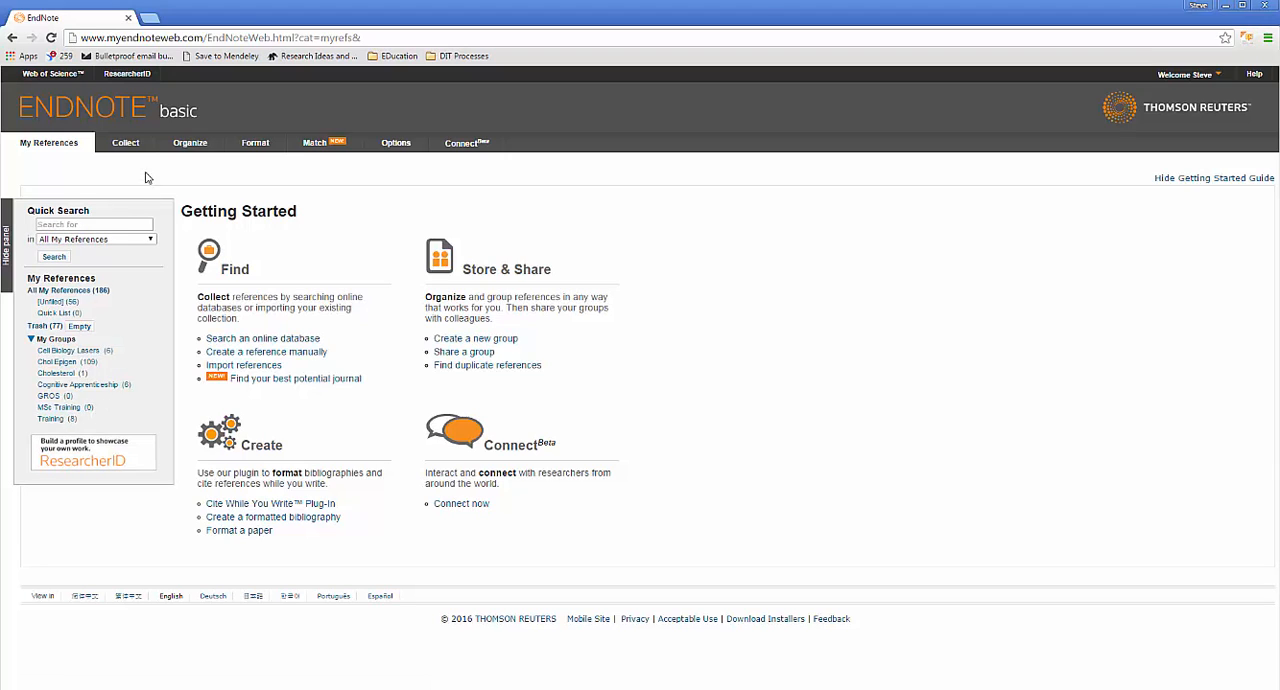
mouse_move(130, 148)
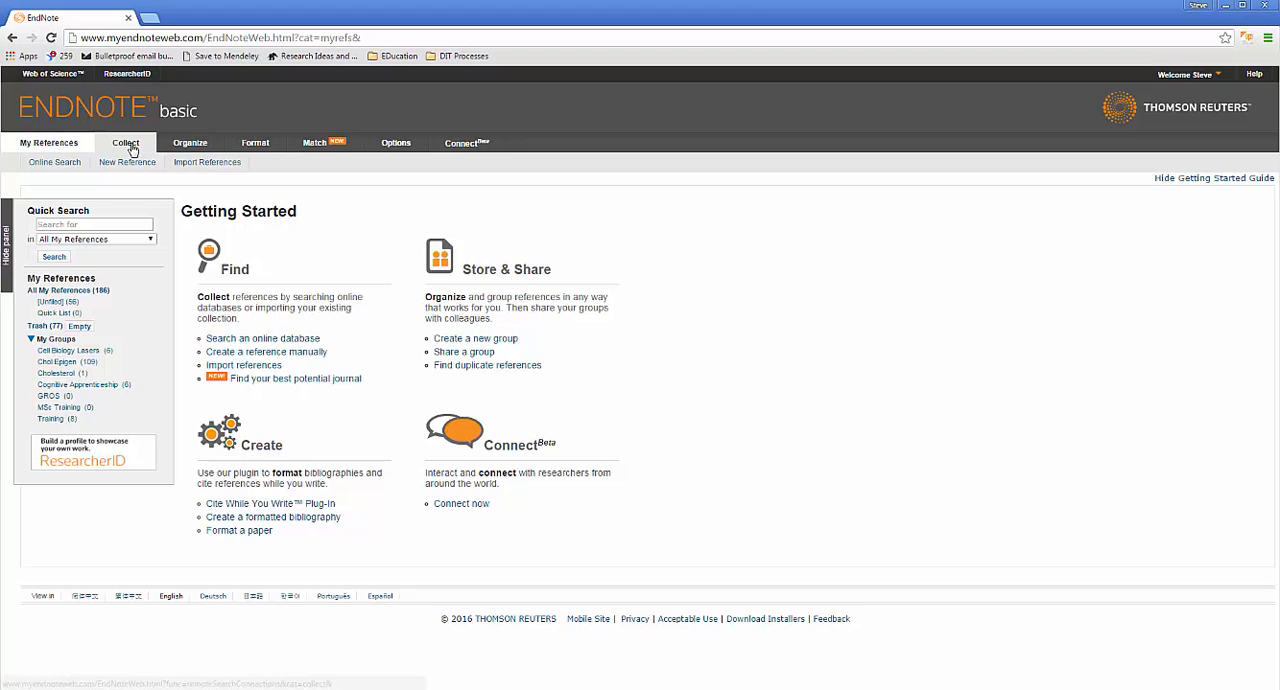
left_click(52, 166)
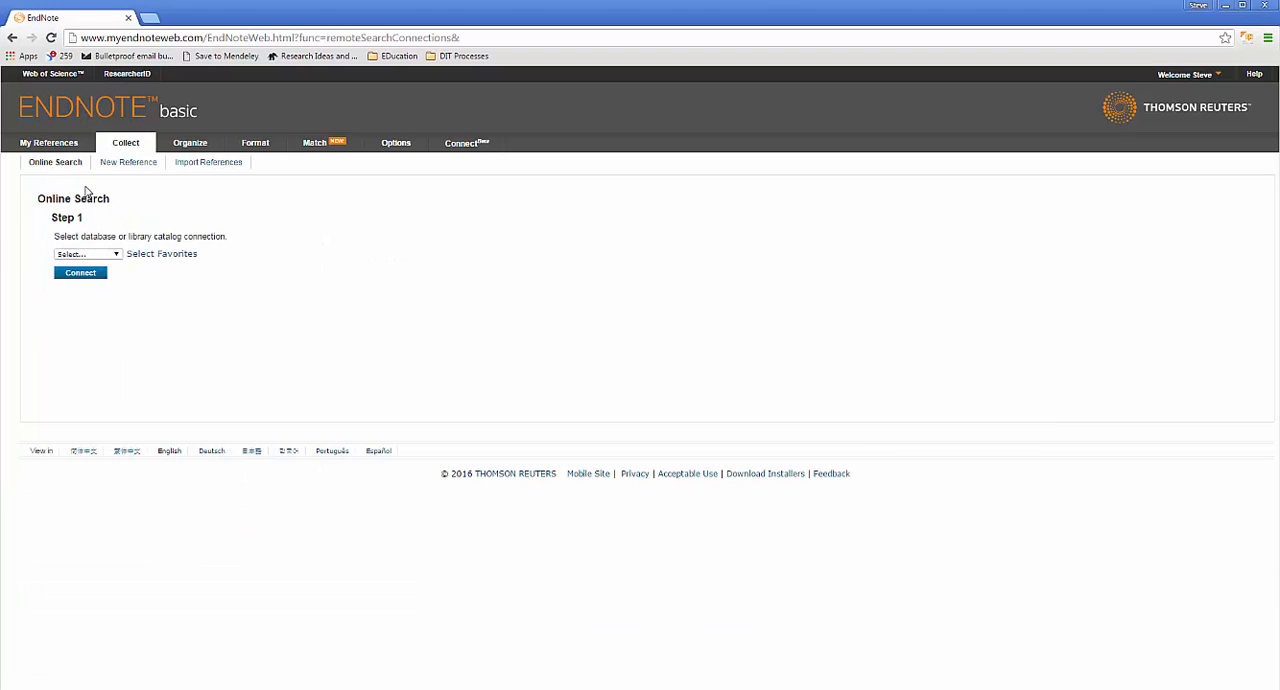
Step: Examine the available database connections and the favorites selector, browsing the full alphabetical list as far as PubMed (NLM), and hide the selector
left_click(109, 255)
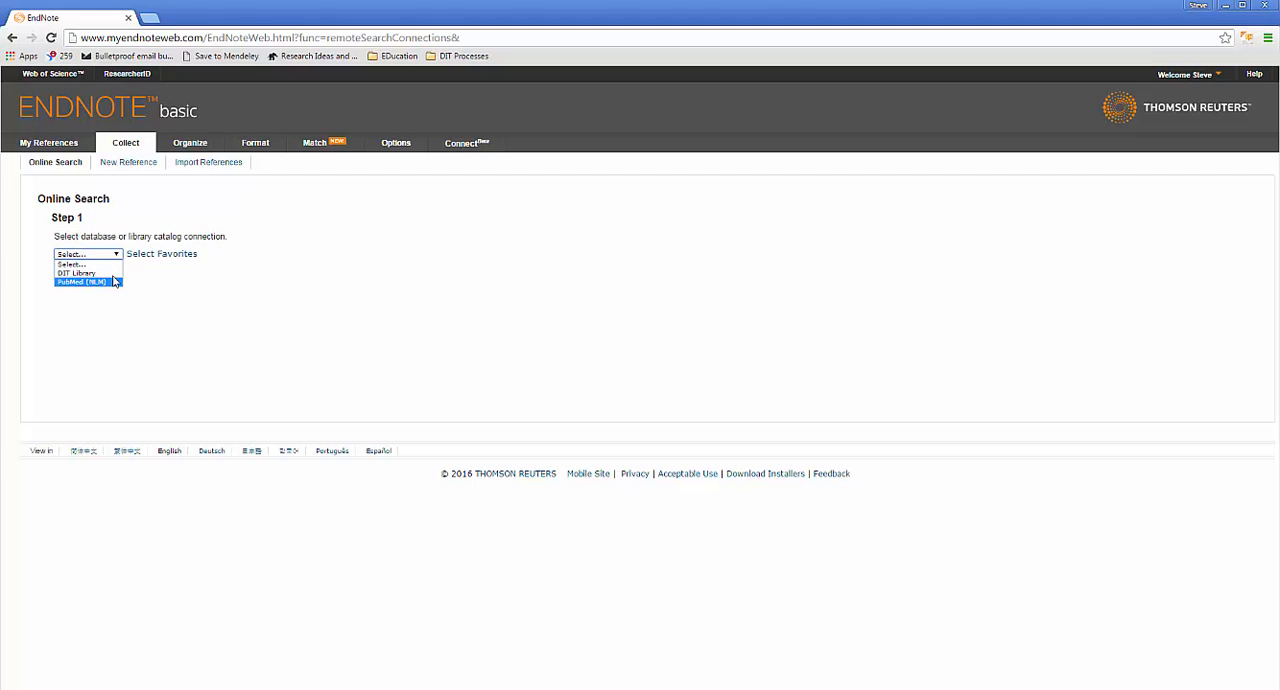
left_click(145, 259)
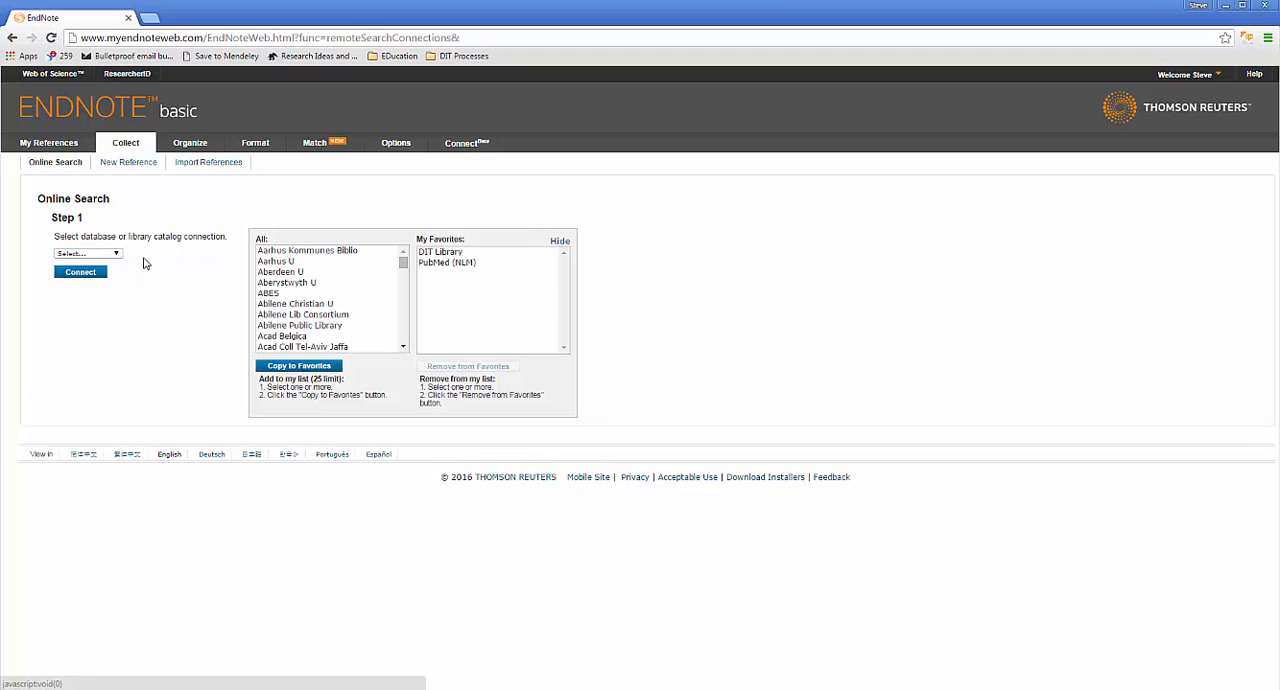
mouse_move(404, 256)
left_mouse_down()
mouse_move(405, 289)
mouse_move(405, 266)
left_mouse_up()
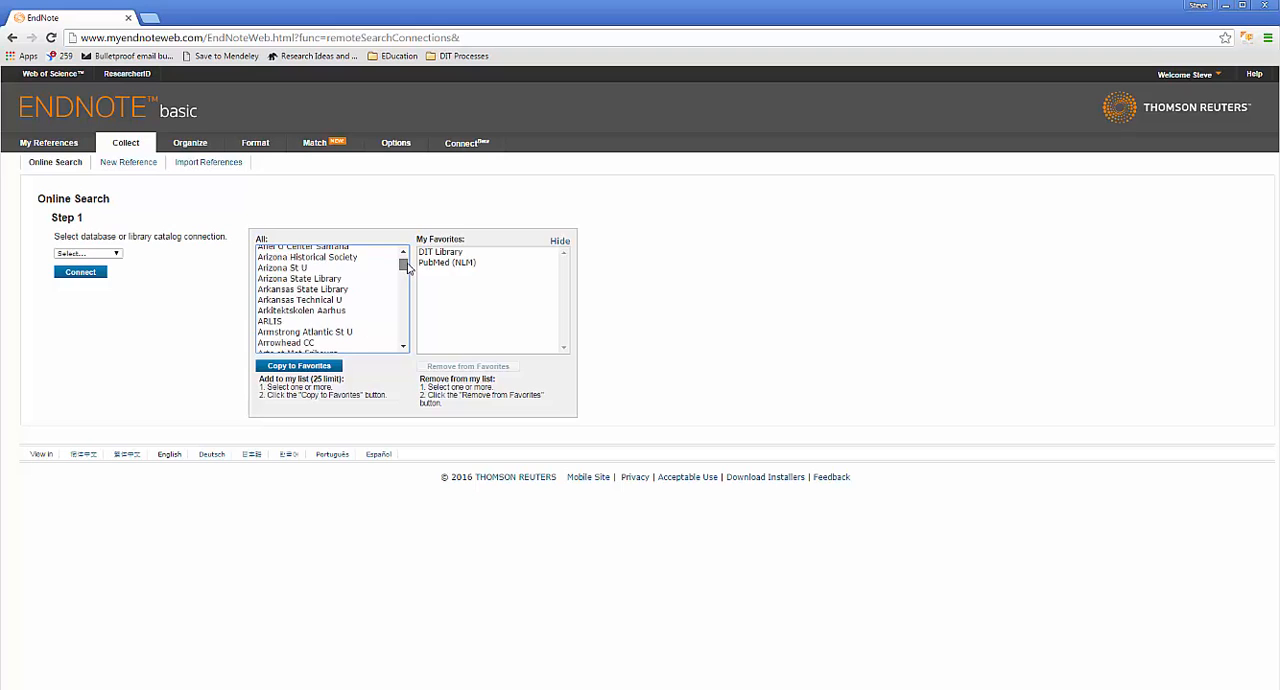
left_click(354, 310)
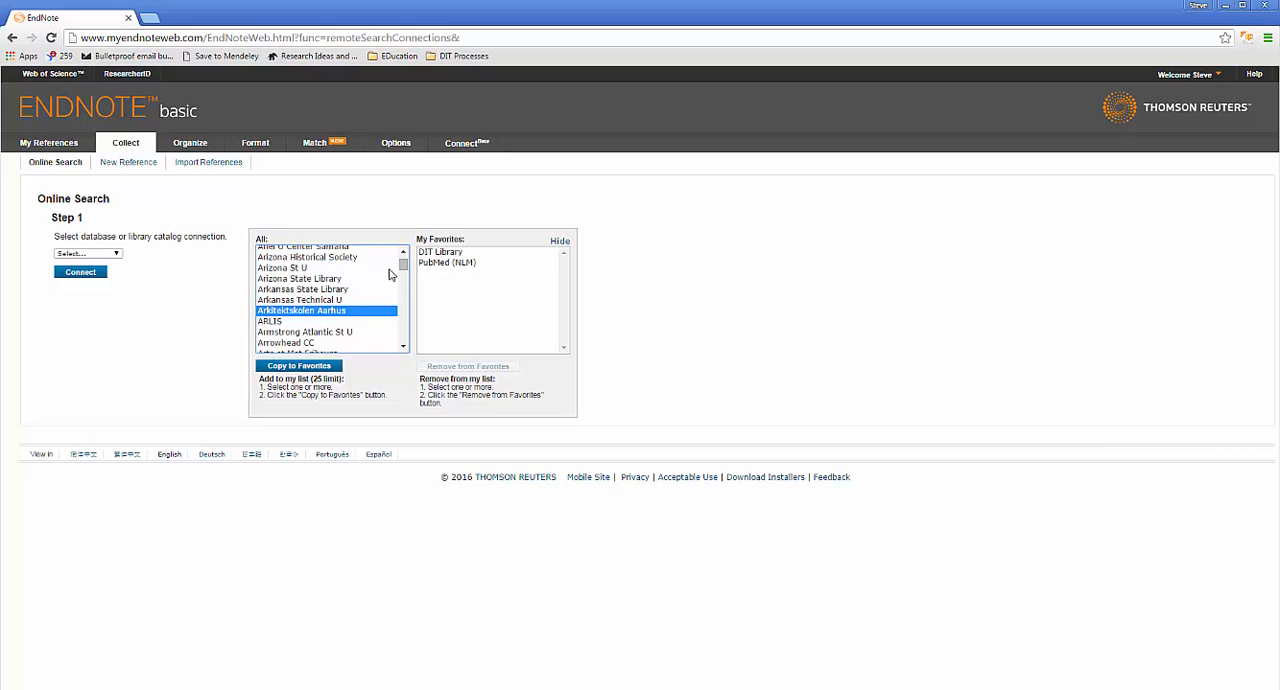
left_click_drag(403, 275, 405, 288)
scroll(405, 312, "down", 3)
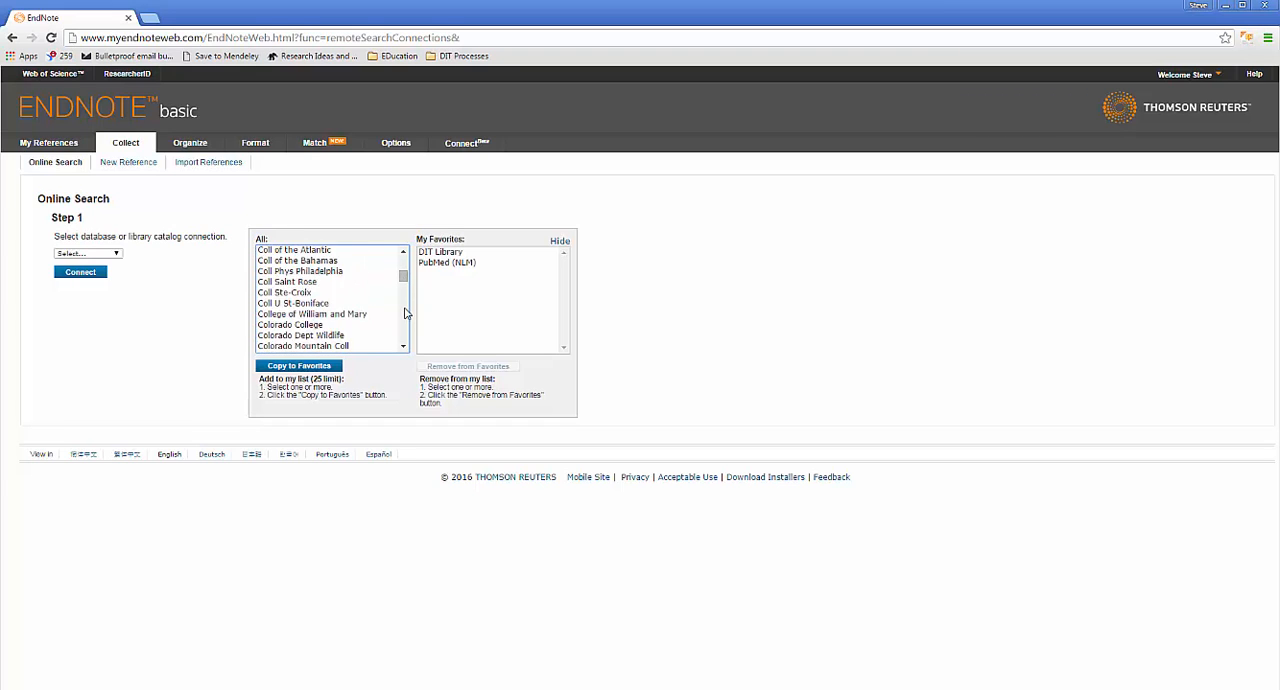
scroll(405, 312, "down", 10)
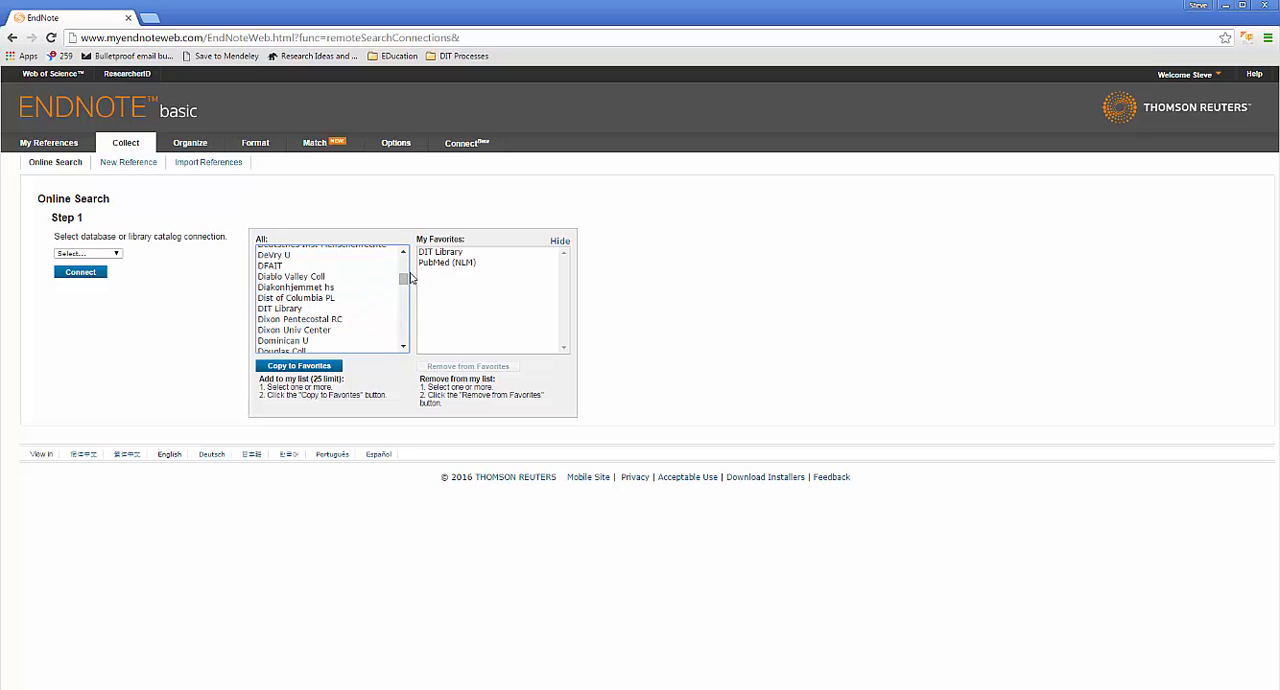
mouse_move(403, 278)
left_mouse_down()
mouse_move(405, 318)
mouse_move(405, 293)
left_mouse_up()
scroll(404, 341, "down", 10)
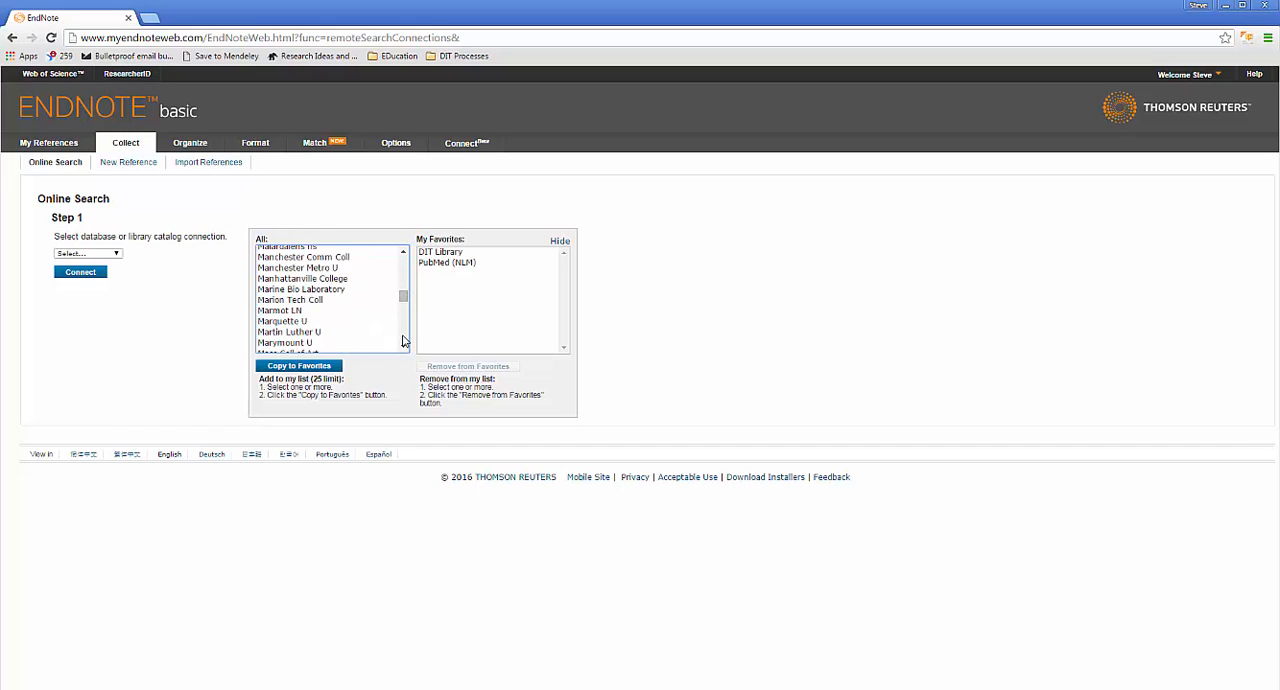
scroll(403, 341, "down", 10)
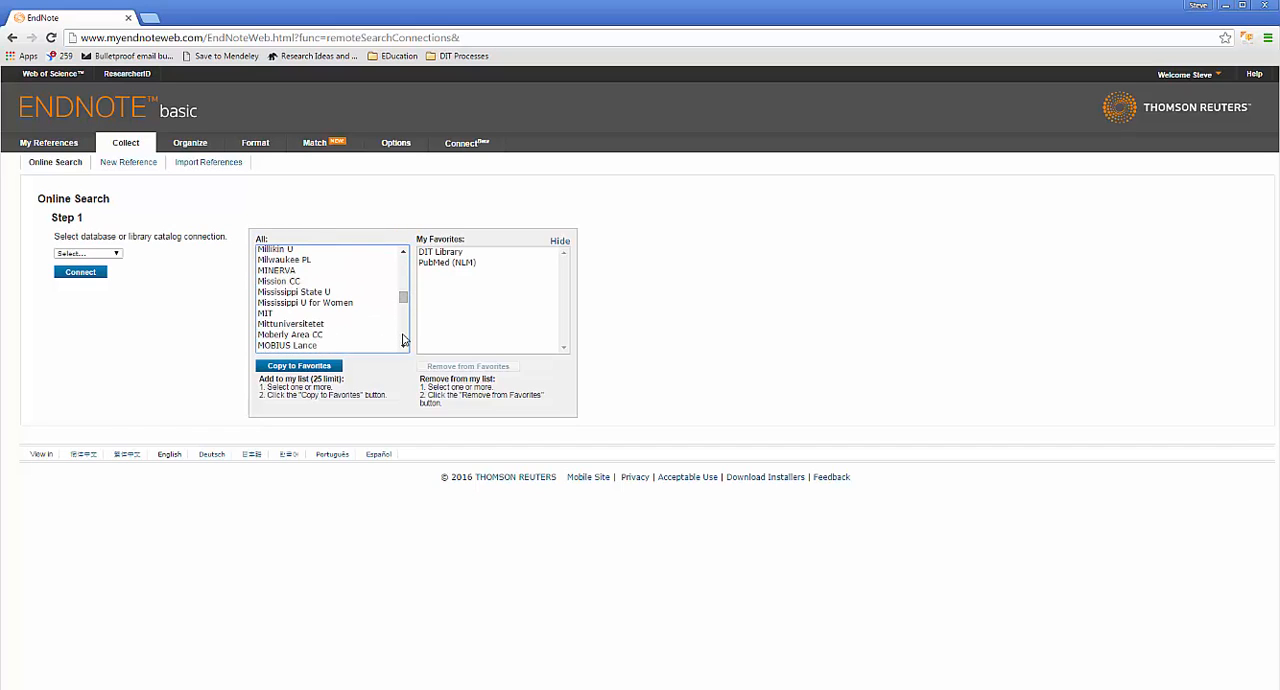
scroll(403, 341, "down", 10)
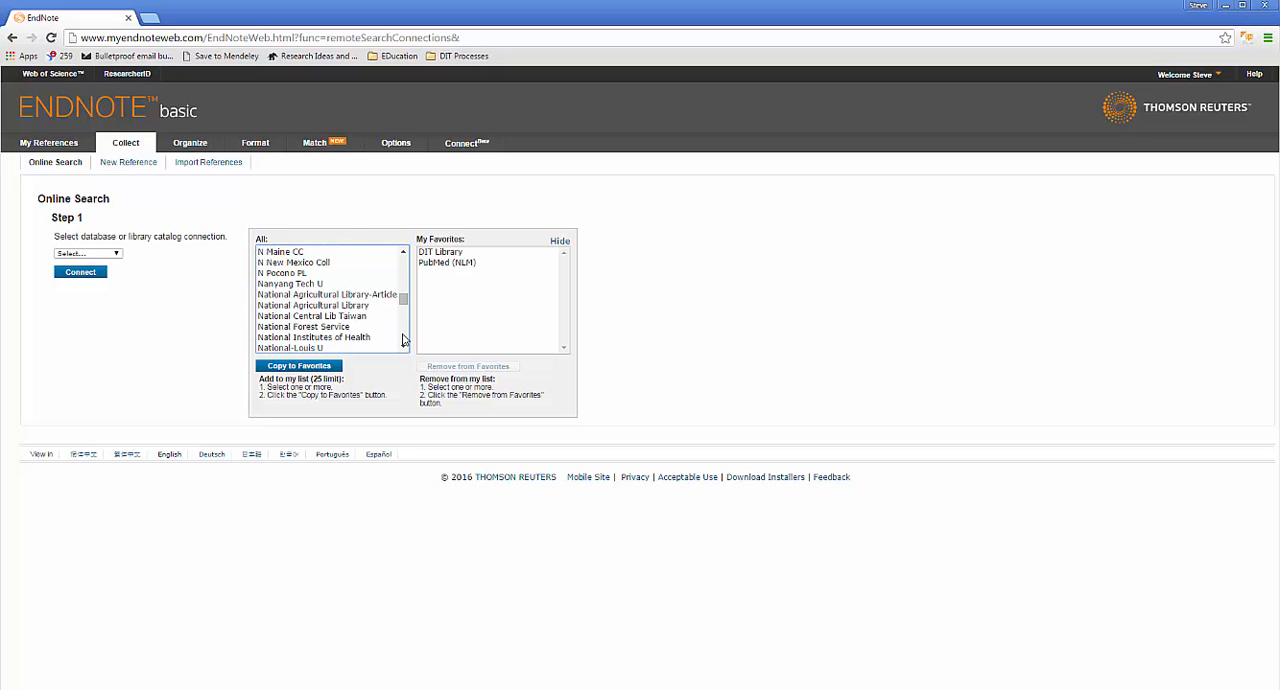
scroll(403, 341, "down", 5)
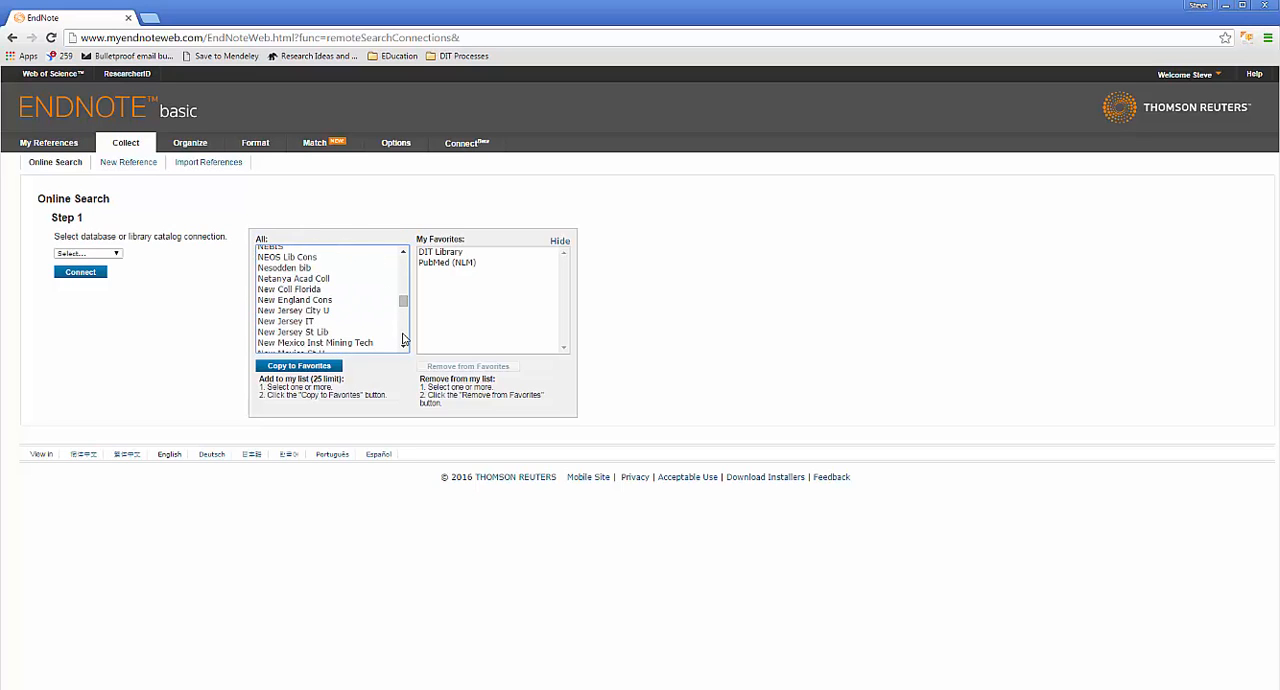
scroll(403, 341, "down", 10)
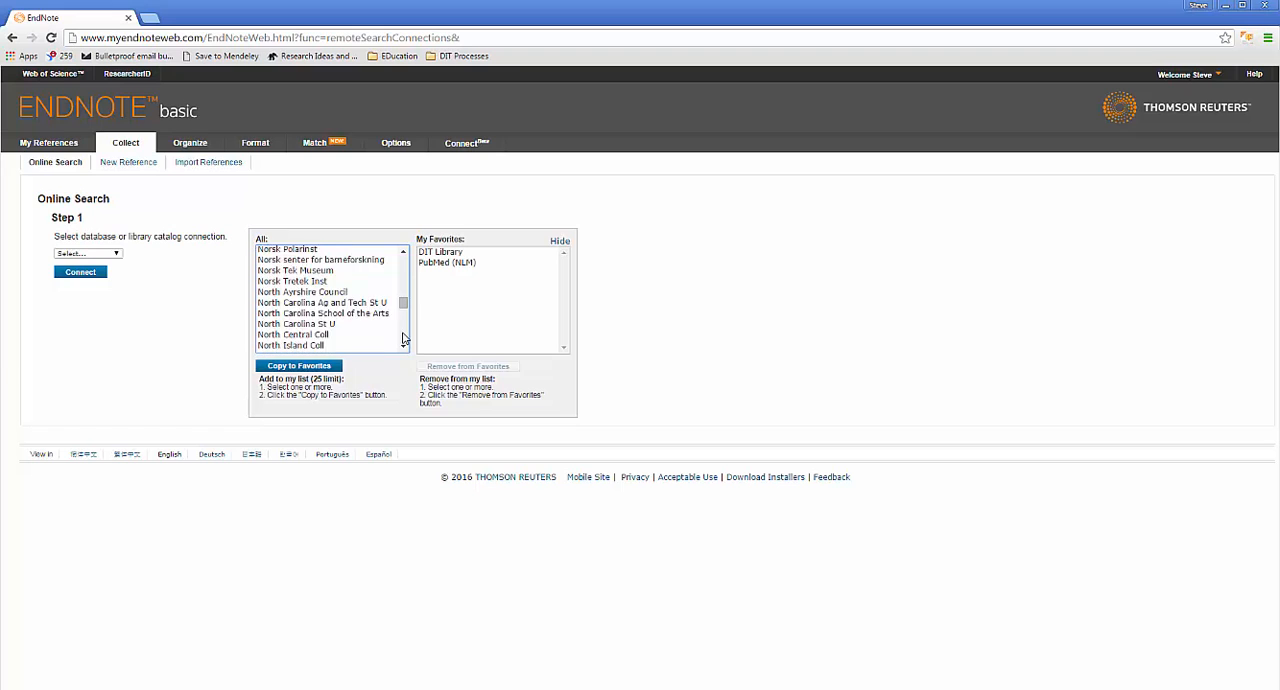
scroll(403, 341, "down", 10)
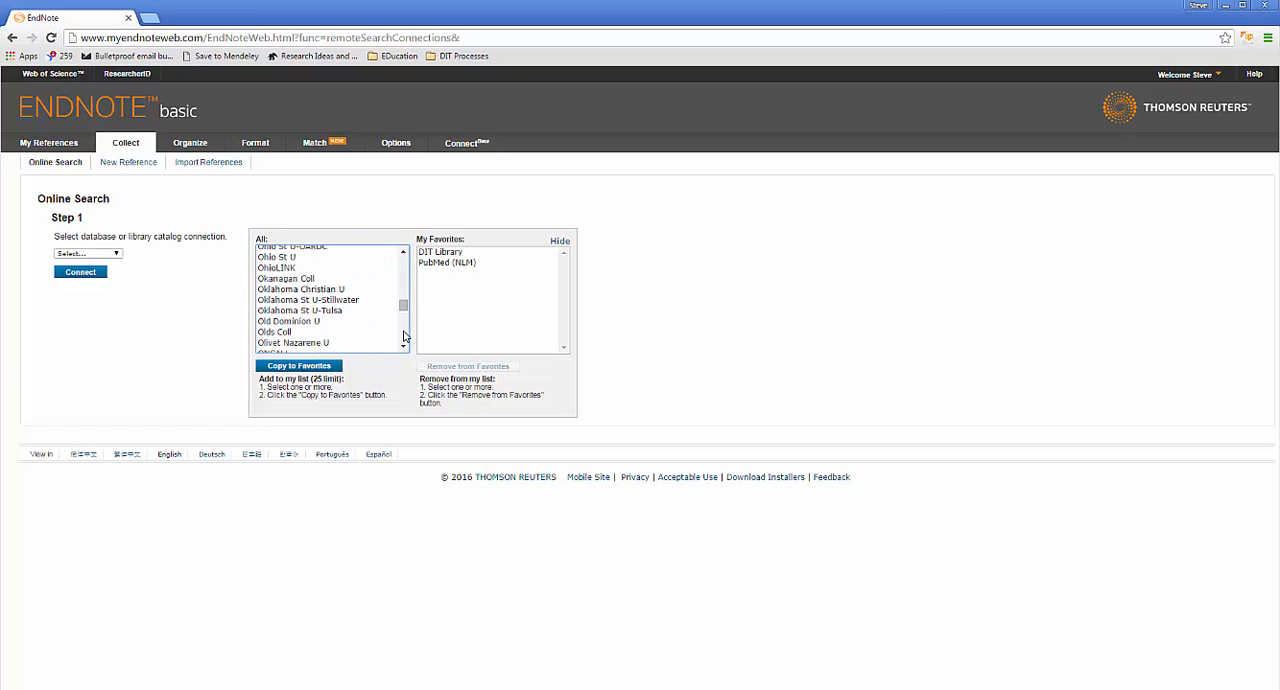
scroll(403, 337, "down", 3)
scroll(403, 337, "down", 8)
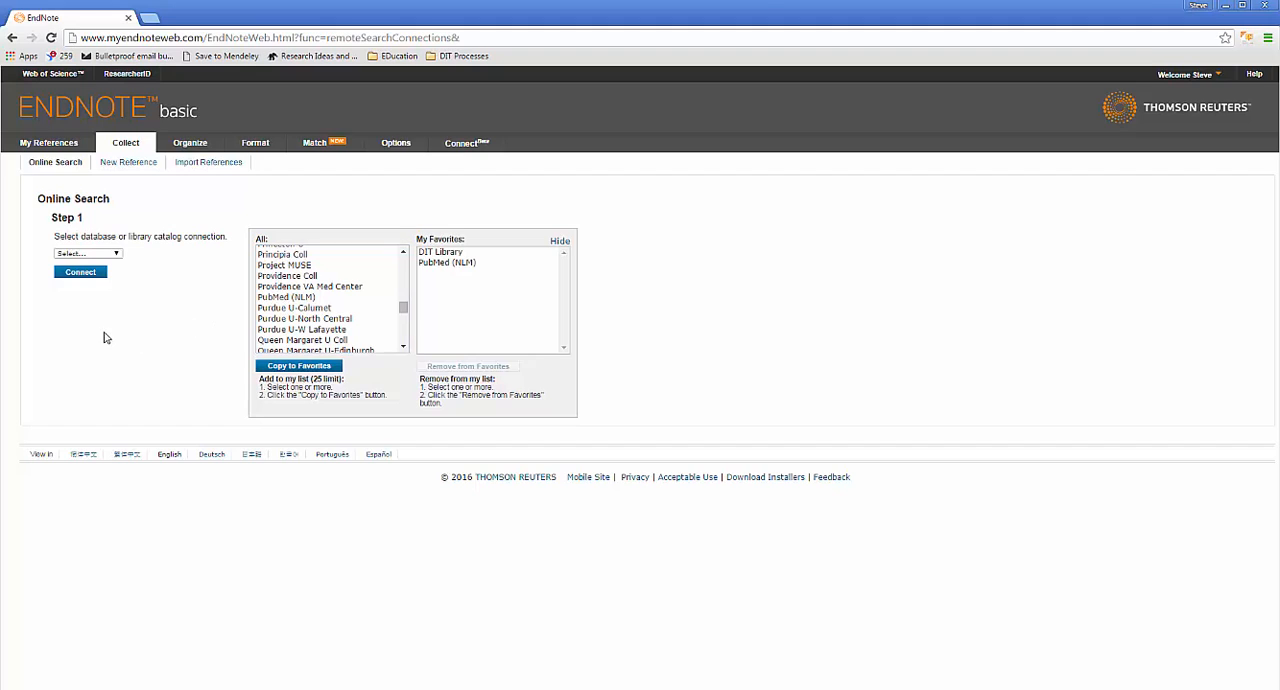
left_click(561, 241)
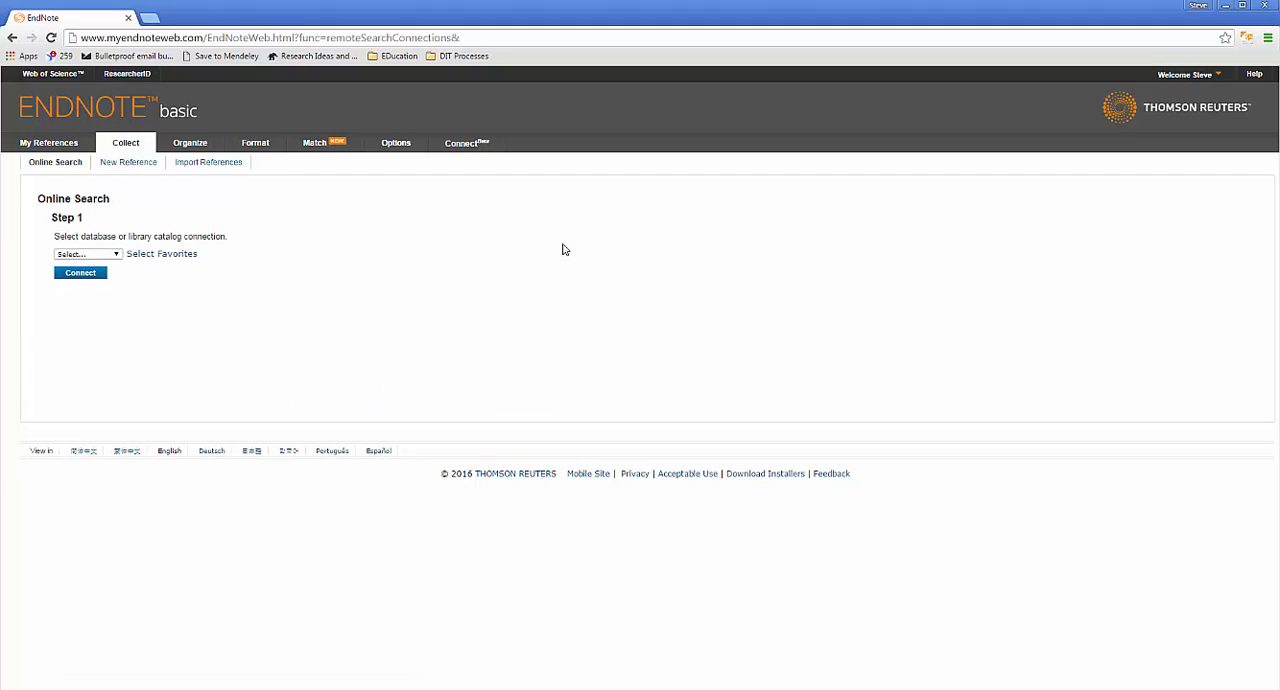
Step: Choose PubMed (NLM) as the online search database and connect to it
left_click(110, 255)
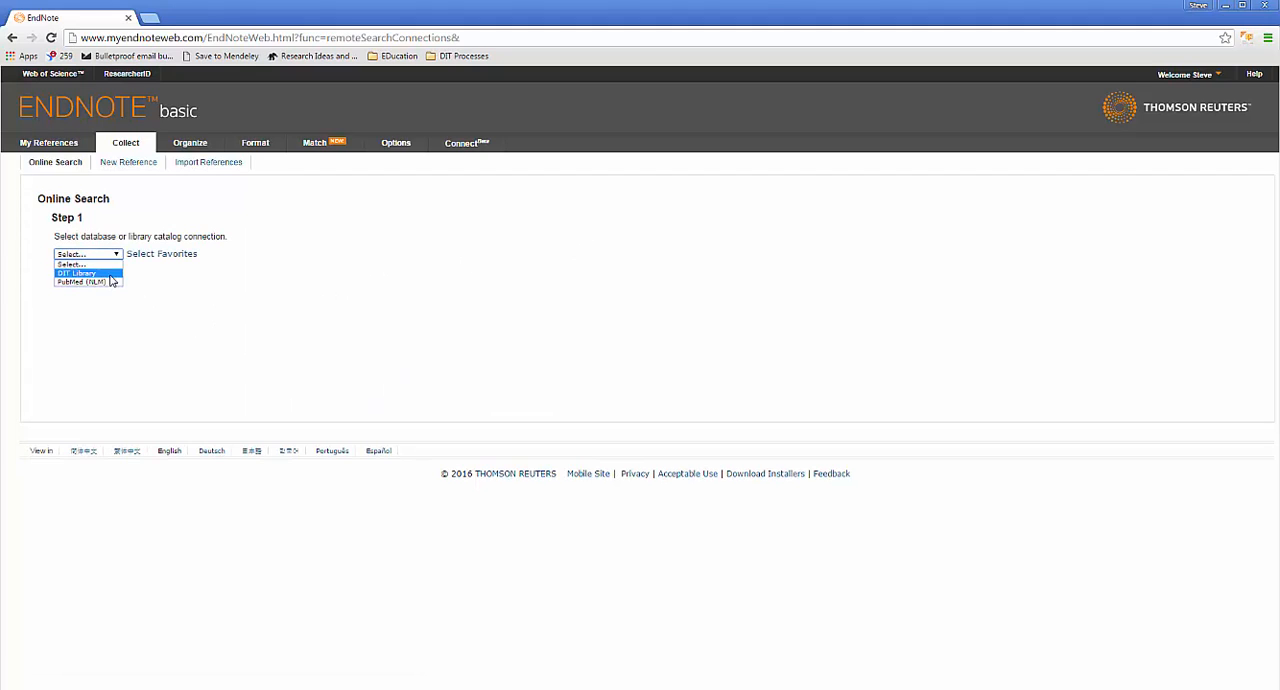
left_click(110, 281)
left_click(96, 277)
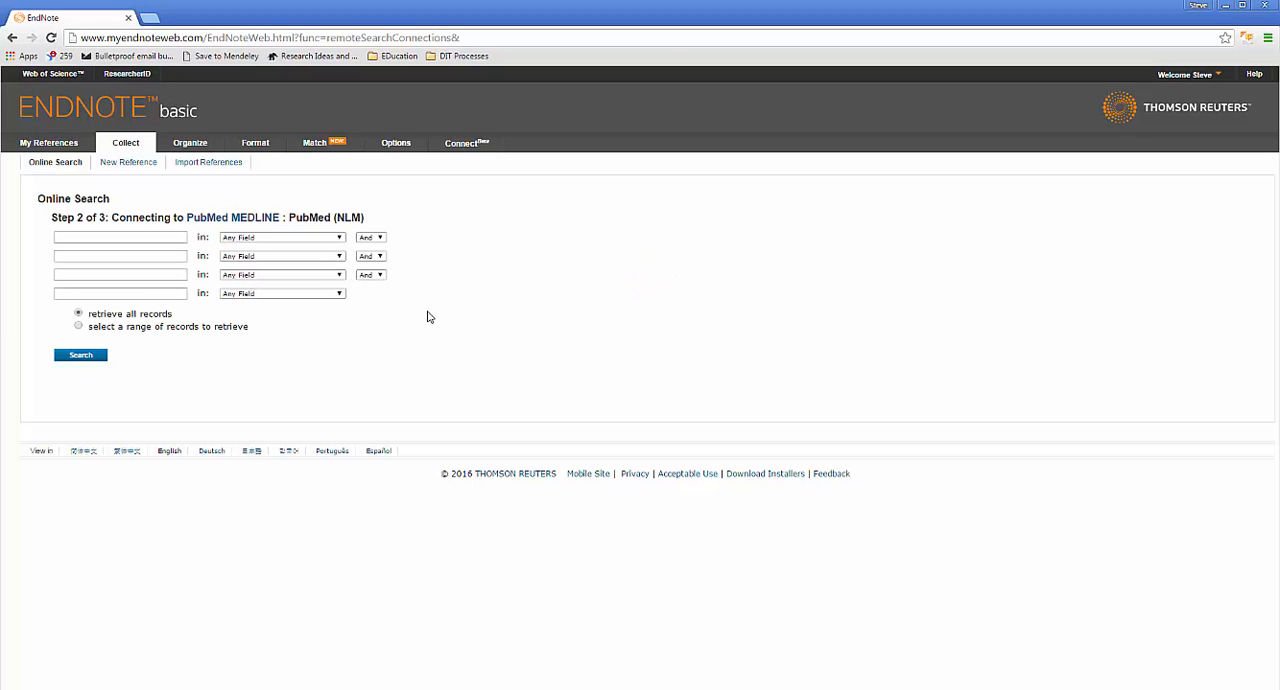
Step: Enter the author's surname and initial as the first search term and restrict it to the Author (Smith AB) field
left_click(177, 237)
key("Tab")
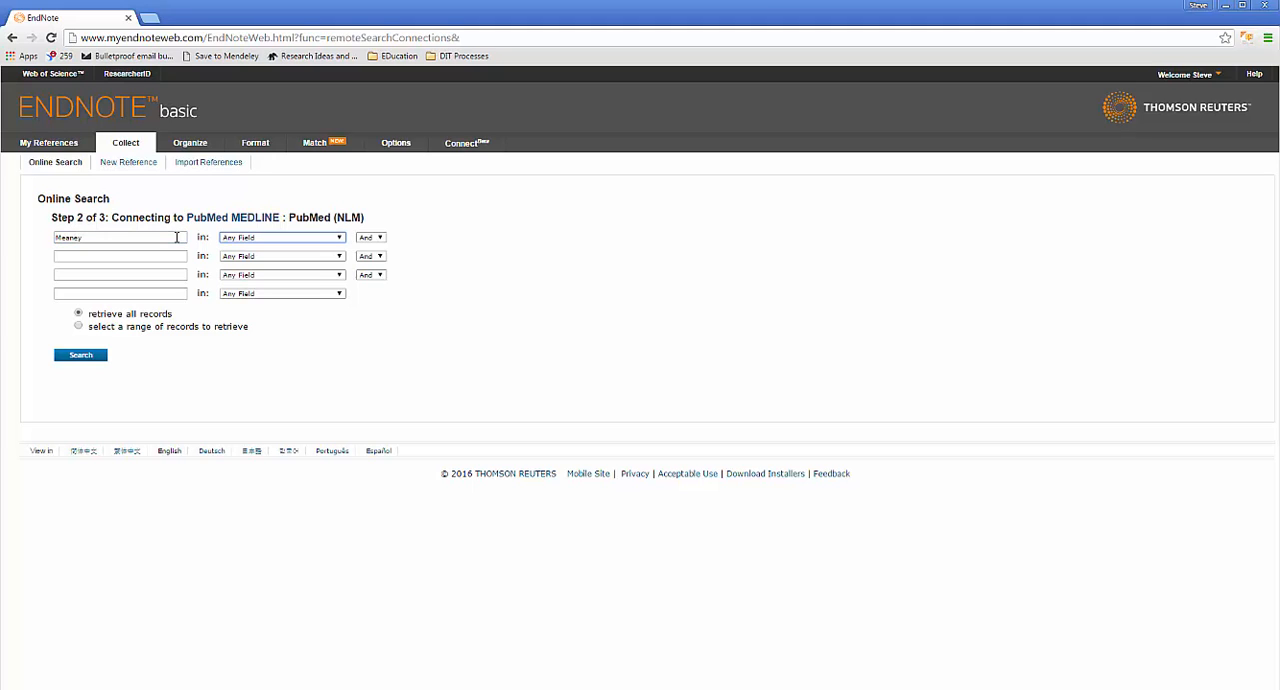
key("Down")
key("shift+Tab")
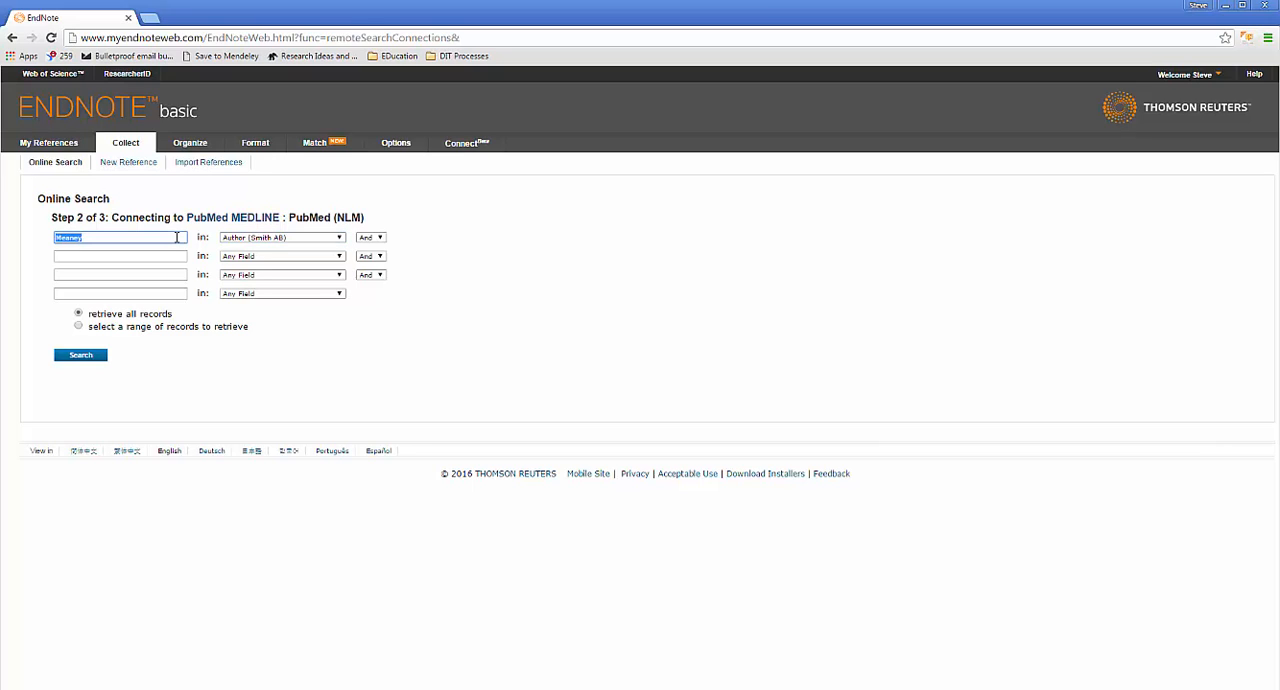
left_click(177, 237)
type("S")
Step: Add 2015 as the second search term and restrict it to the Year field
key("Tab")
key("Tab")
key("Tab")
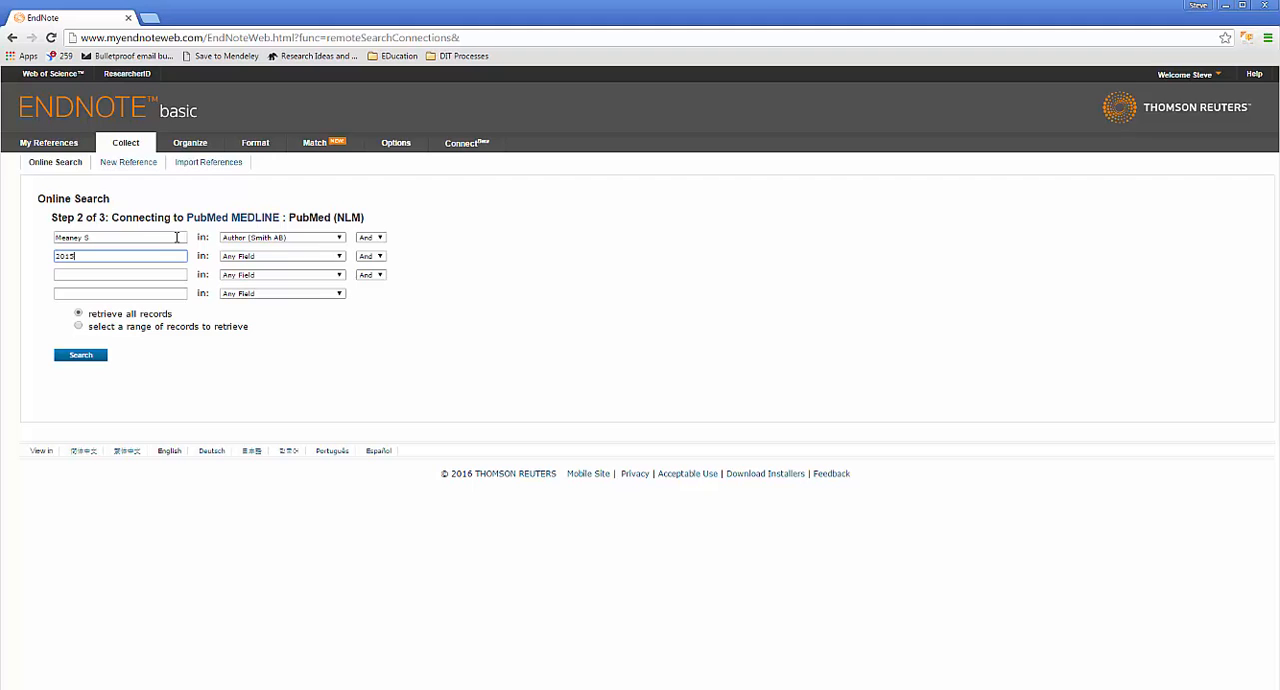
key("Tab")
key("Tab")
key("shift+Tab")
key("Down")
key("Down")
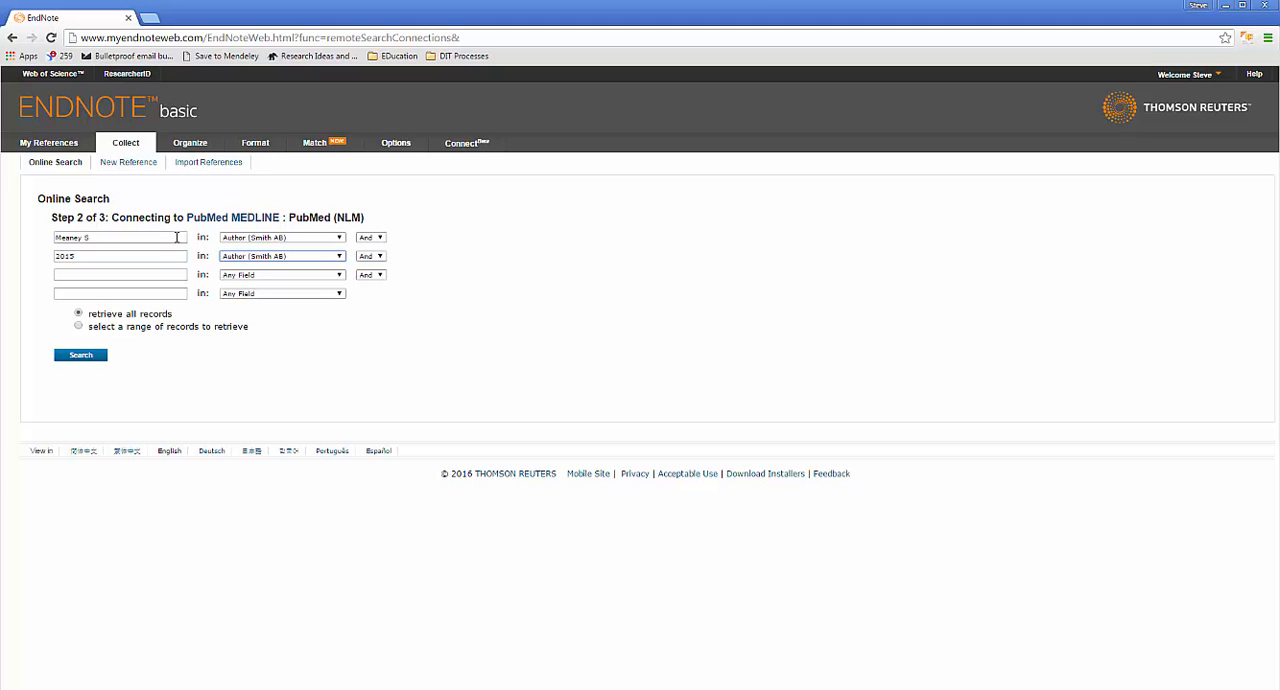
key("Tab")
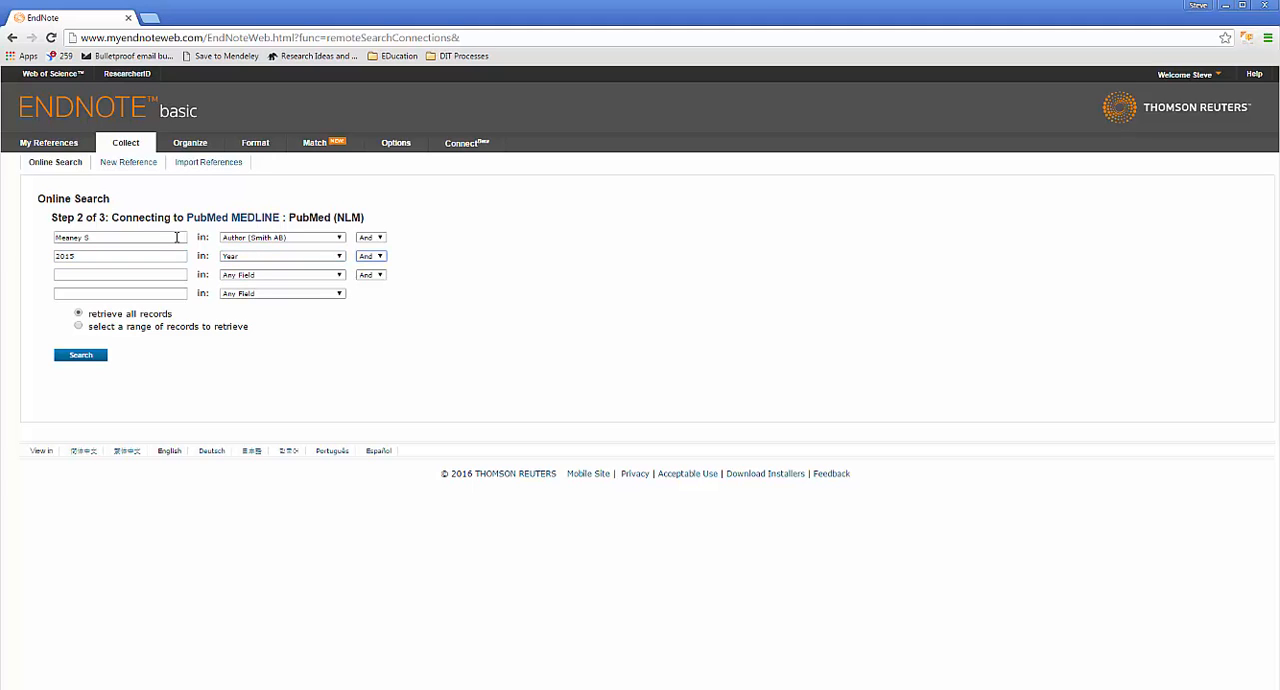
Step: Run the PubMed search by author and year and add the first and fourth results to the MSc Training group
left_click(64, 357)
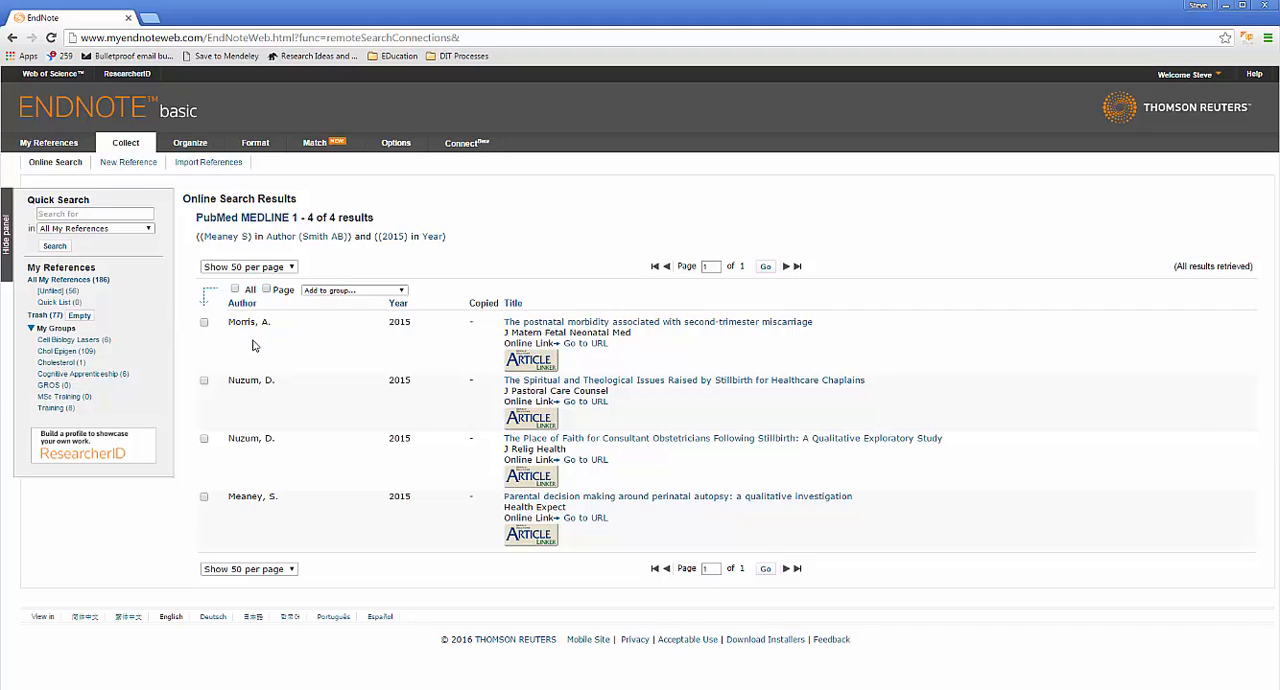
left_click(205, 323)
left_click(204, 497)
left_click(365, 291)
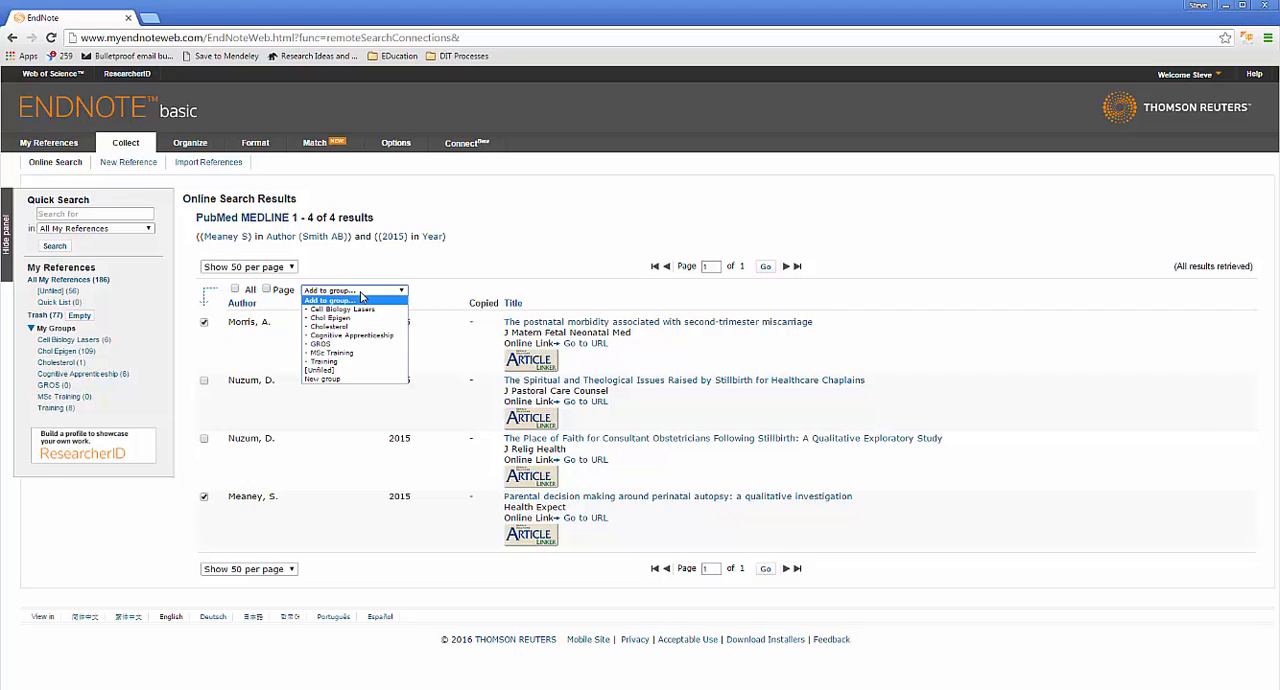
left_click(370, 356)
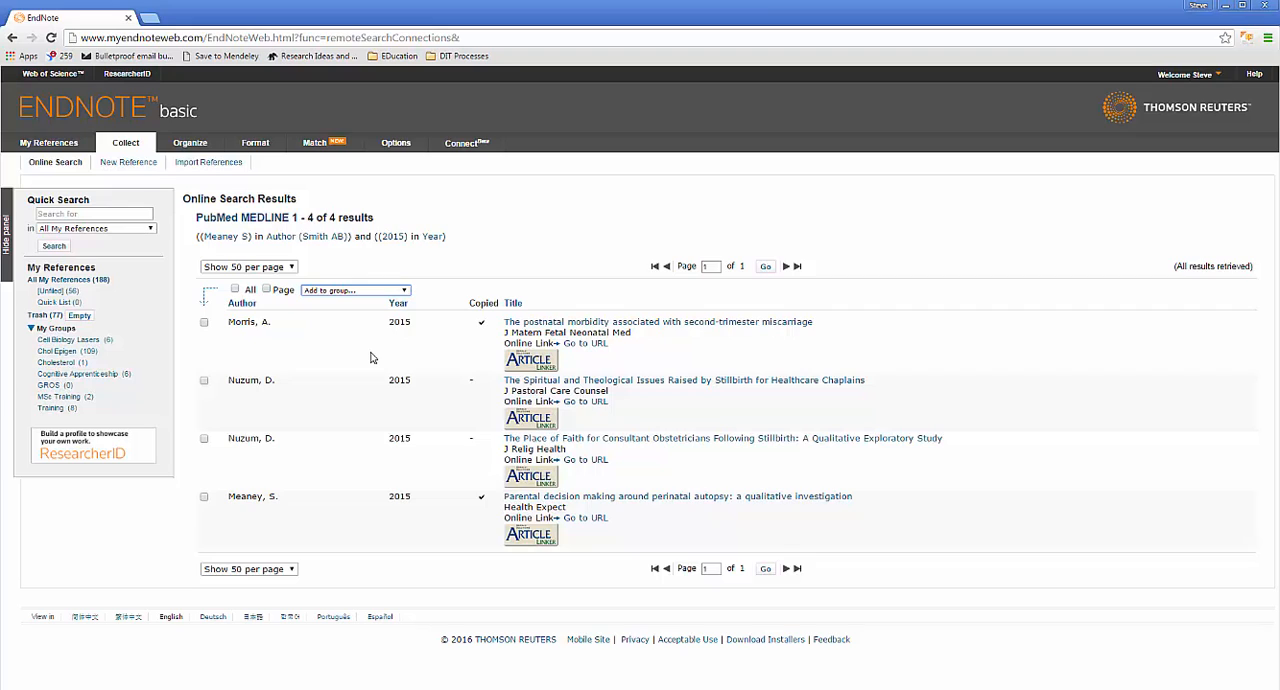
Step: Open the MSc Training group and view the full record of "Parental decision making around perinatal autopsy: a qualitative investigation"
left_click(151, 229)
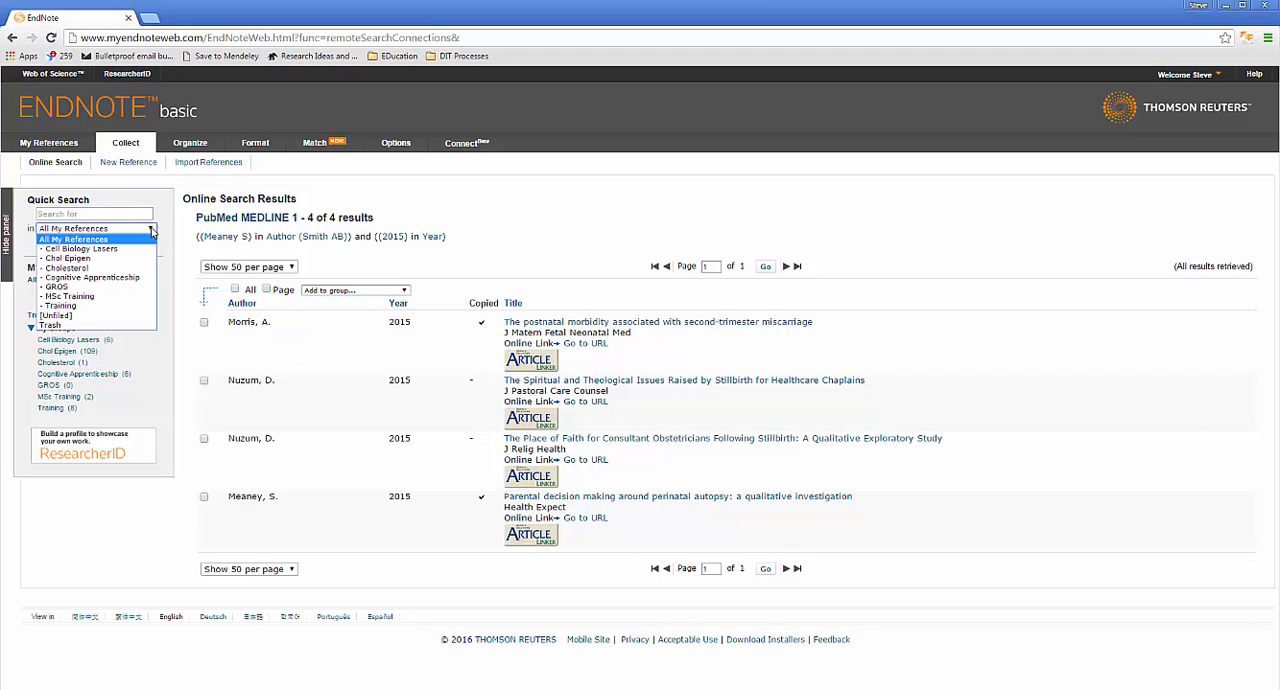
left_click(151, 230)
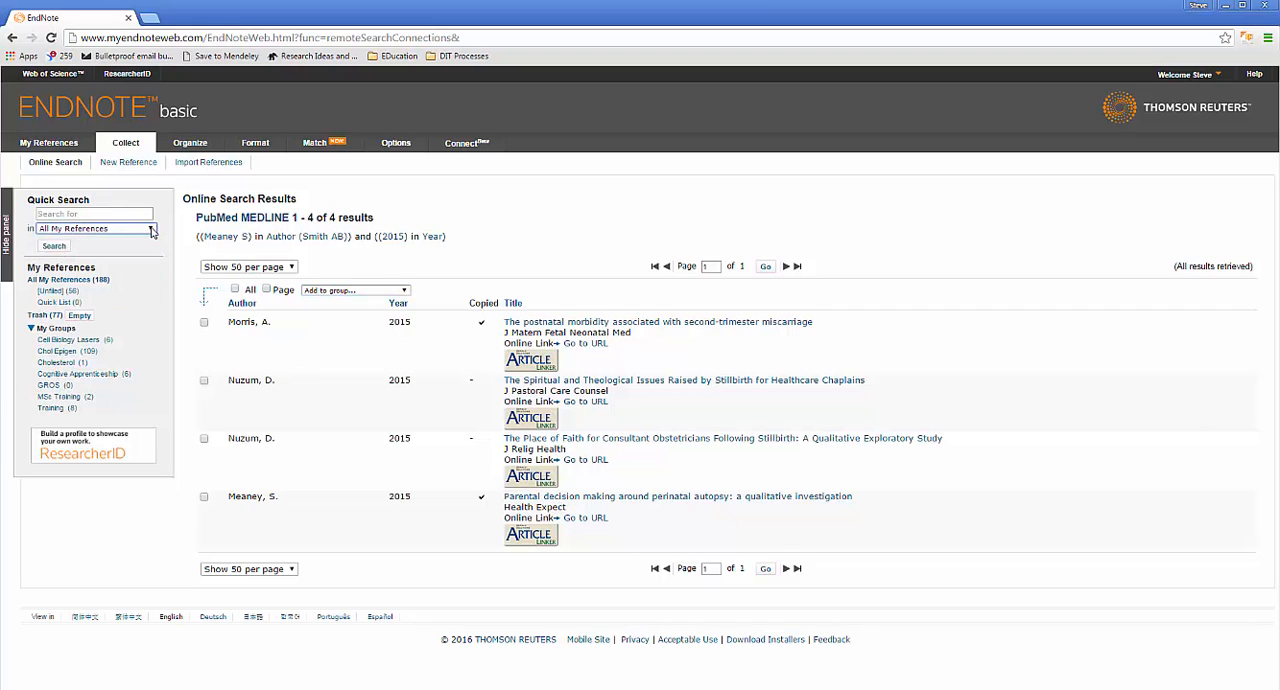
left_click(87, 401)
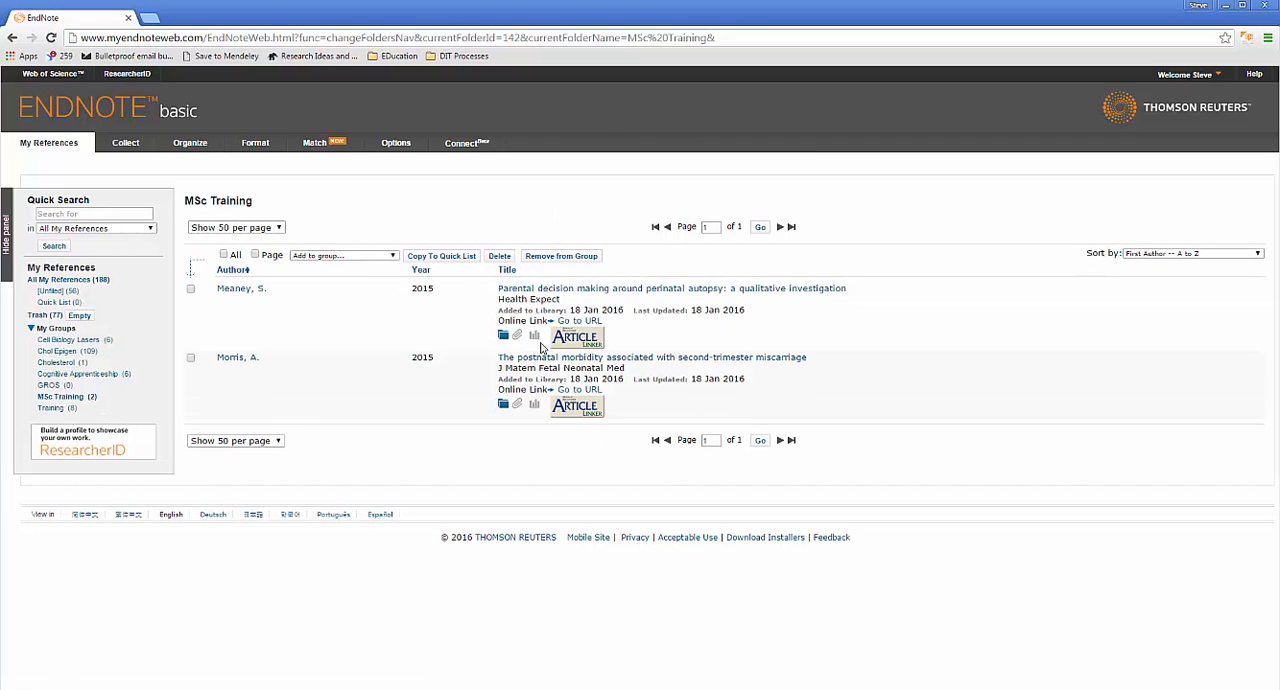
left_click(523, 290)
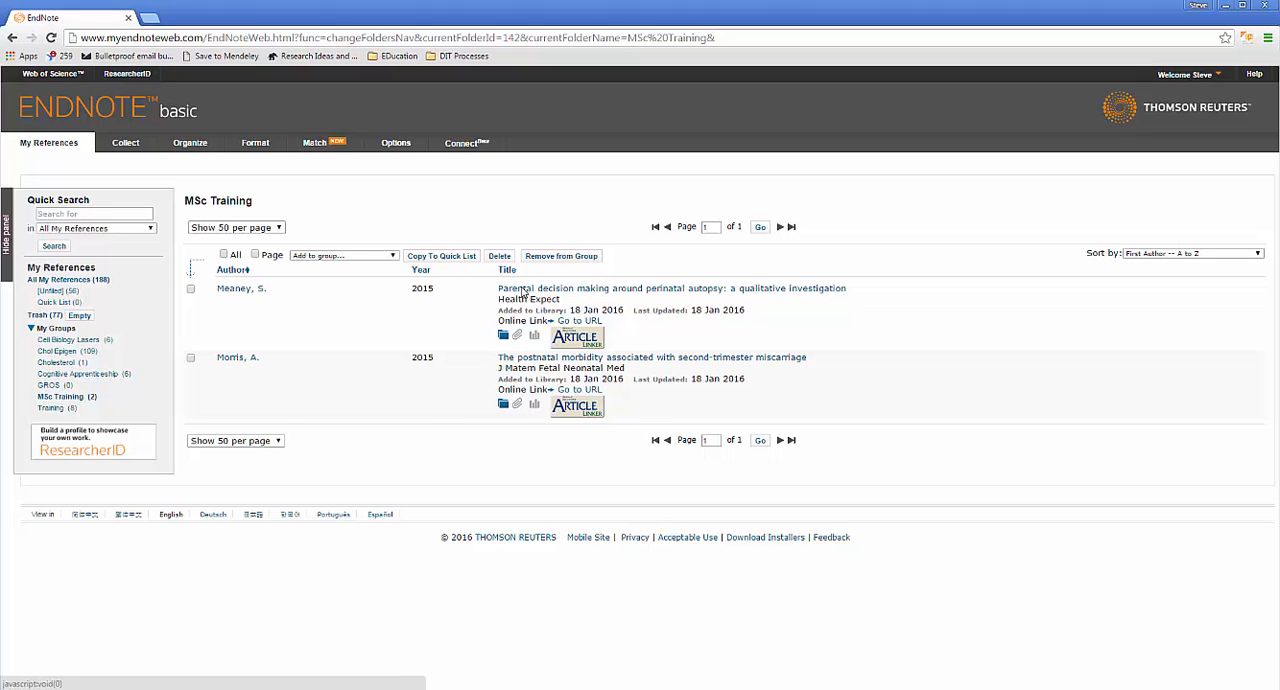
scroll(548, 341, "down", 1)
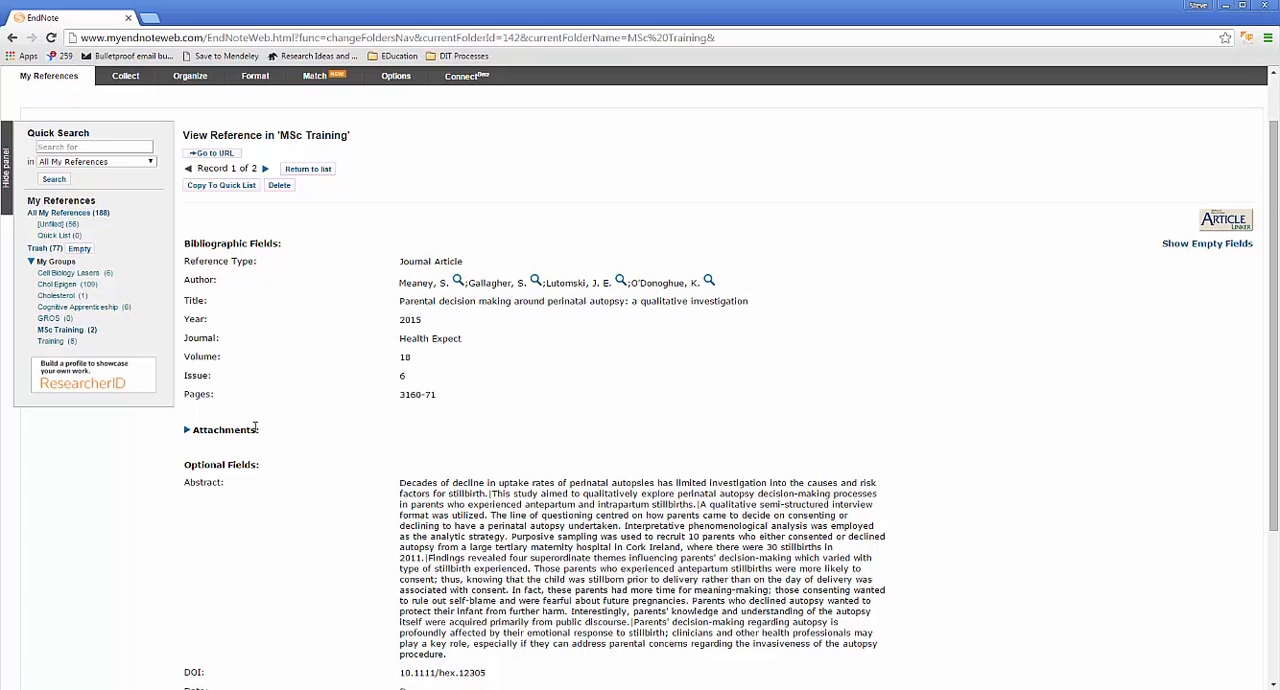
scroll(270, 427, "down", 3)
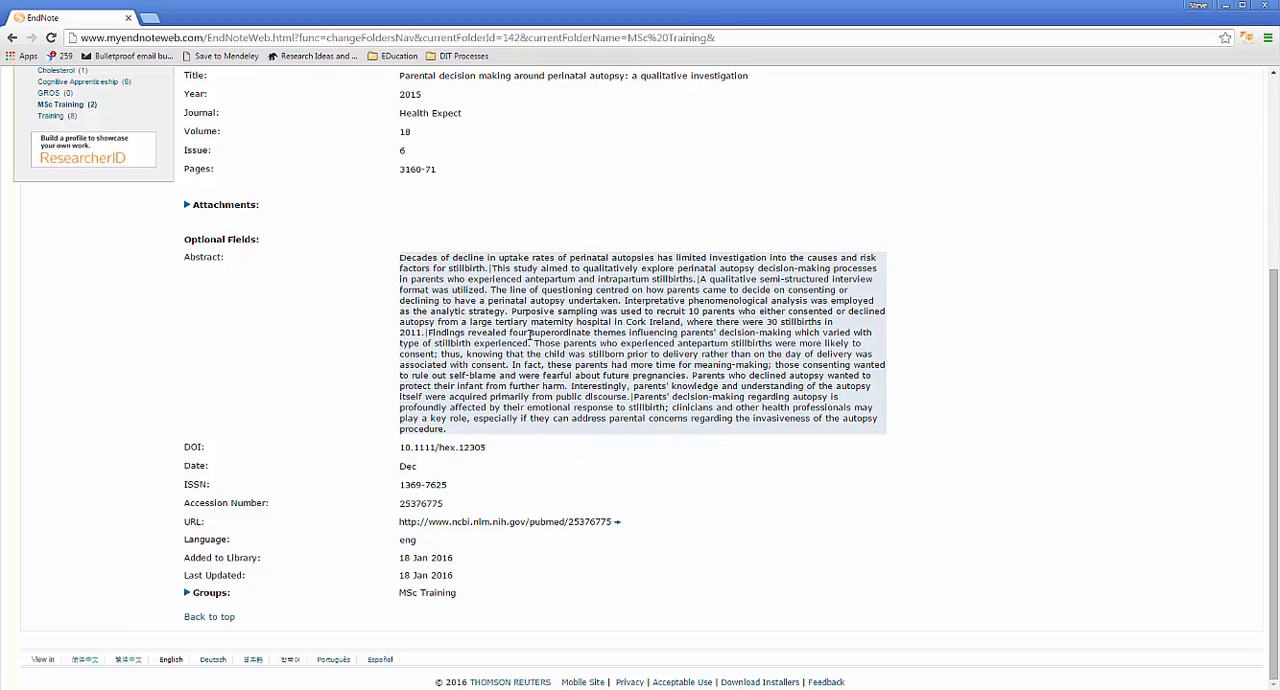
scroll(490, 350, "up", 3)
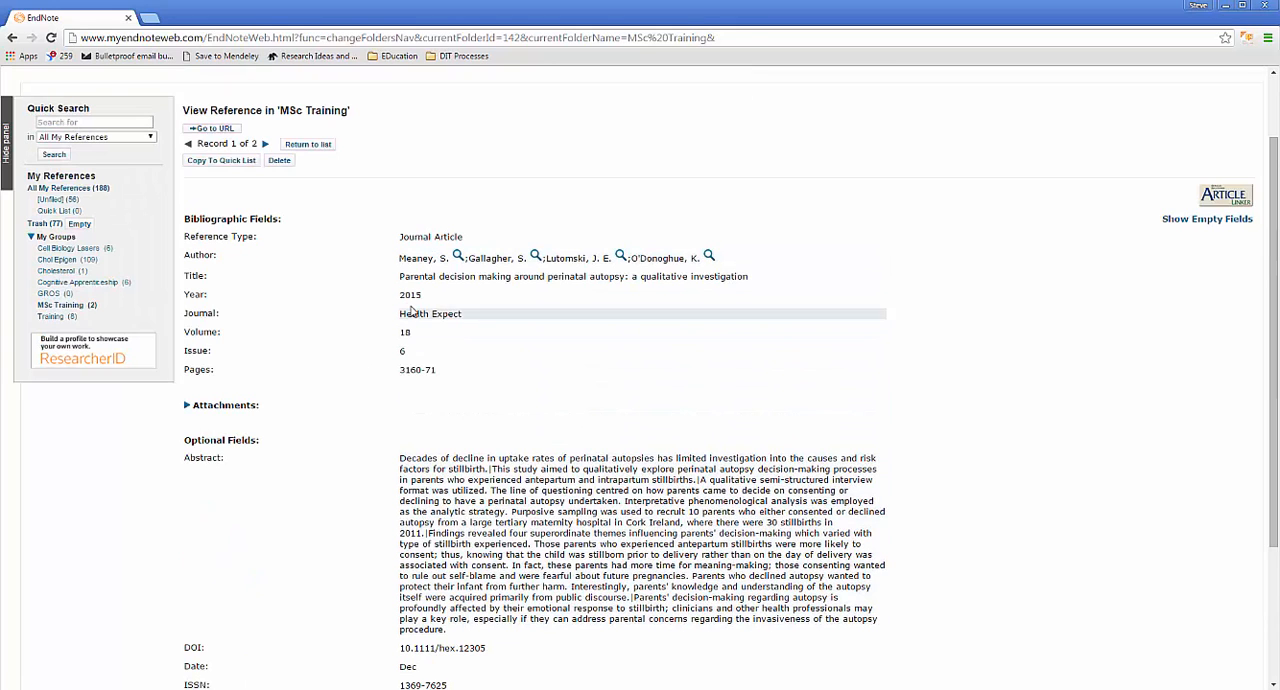
Step: Look at the reference's attachment options and the file upload form, and close the form without choosing a file
left_click(187, 407)
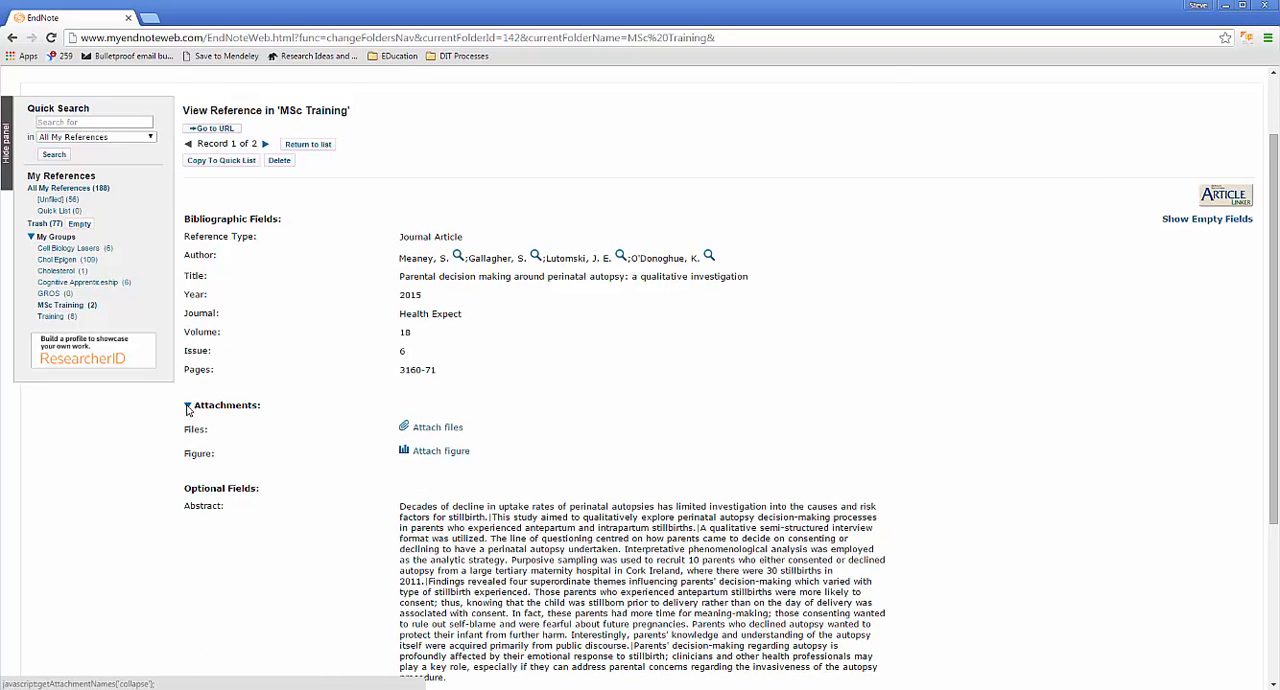
left_click(445, 428)
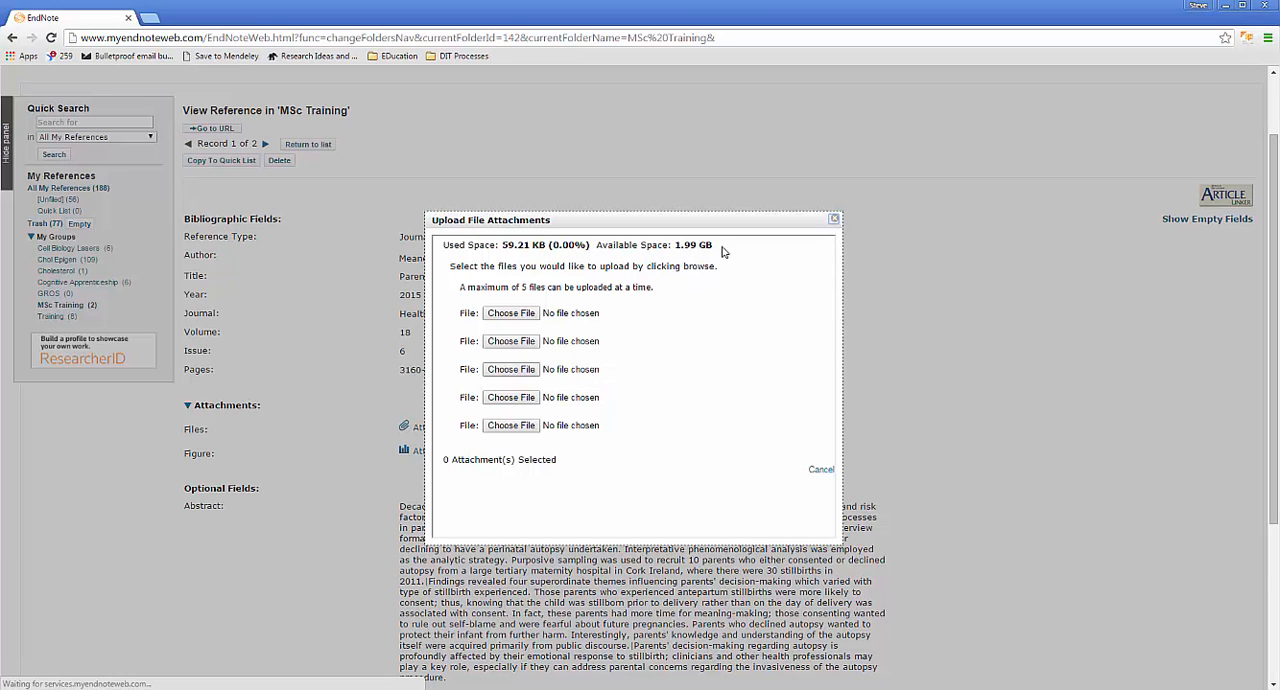
left_click(834, 219)
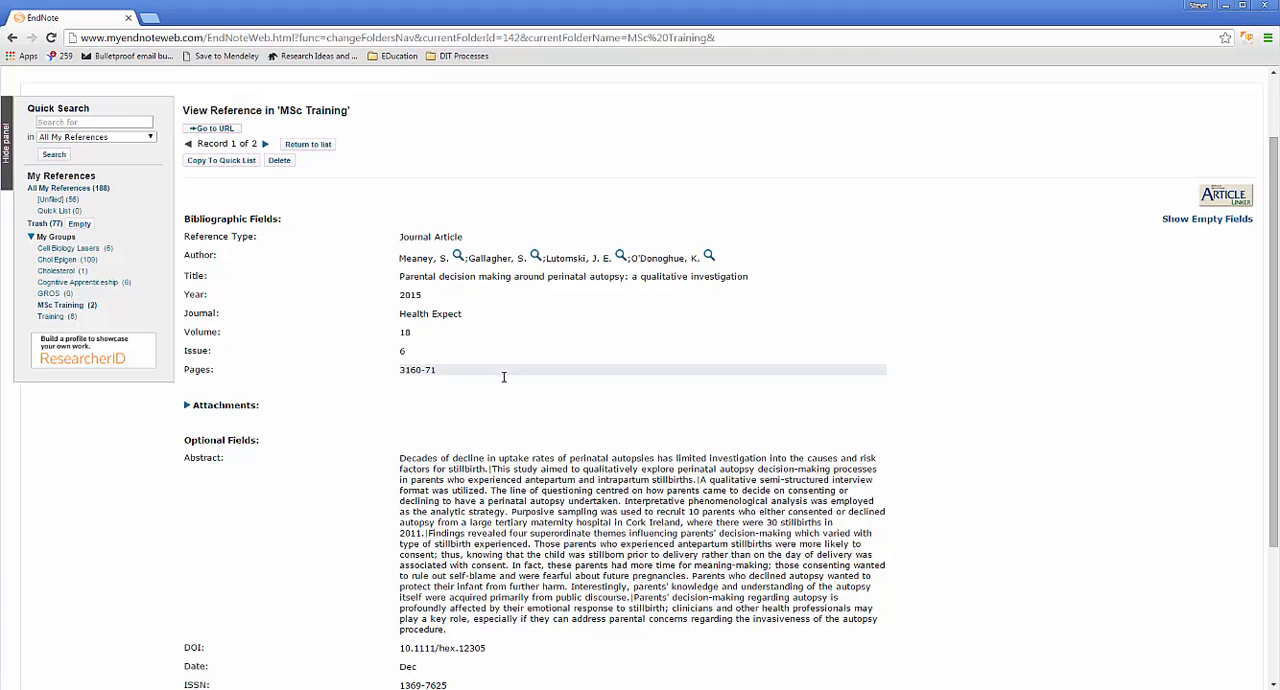
Step: Expand the reference's attachments and review its bibliographic fields, abstract and optional fields
scroll(465, 426, "down", 3)
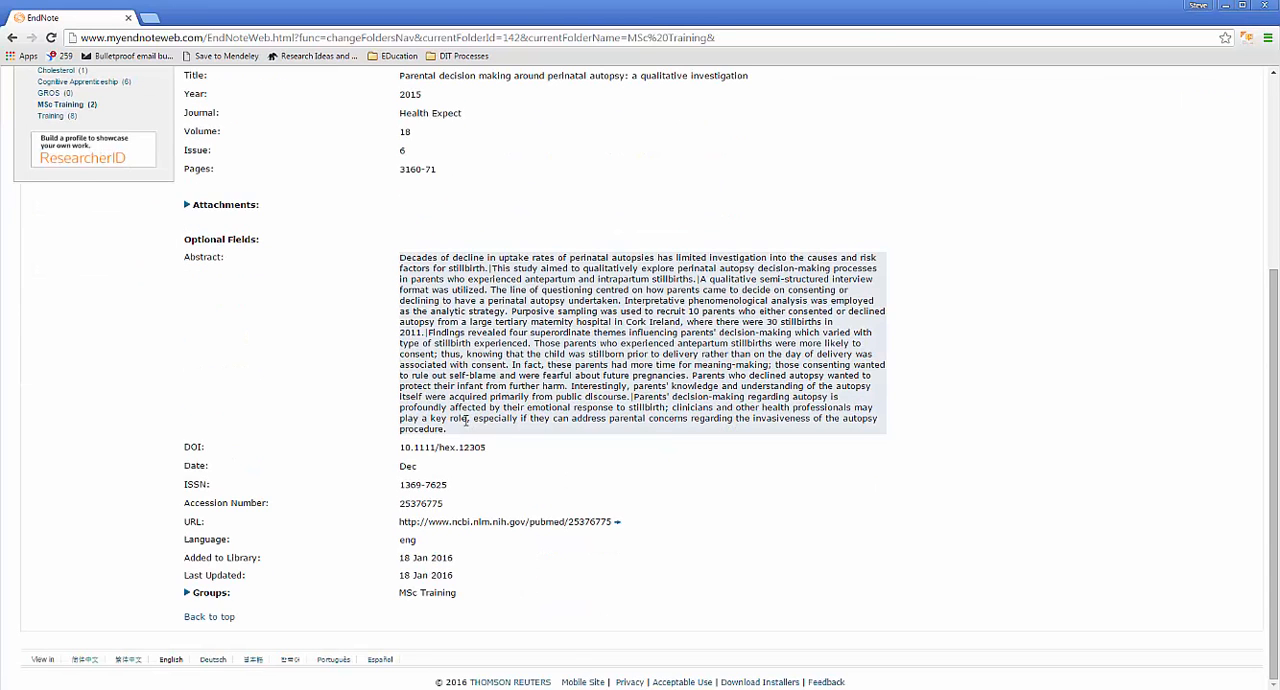
scroll(463, 422, "up", 2)
left_click(190, 339)
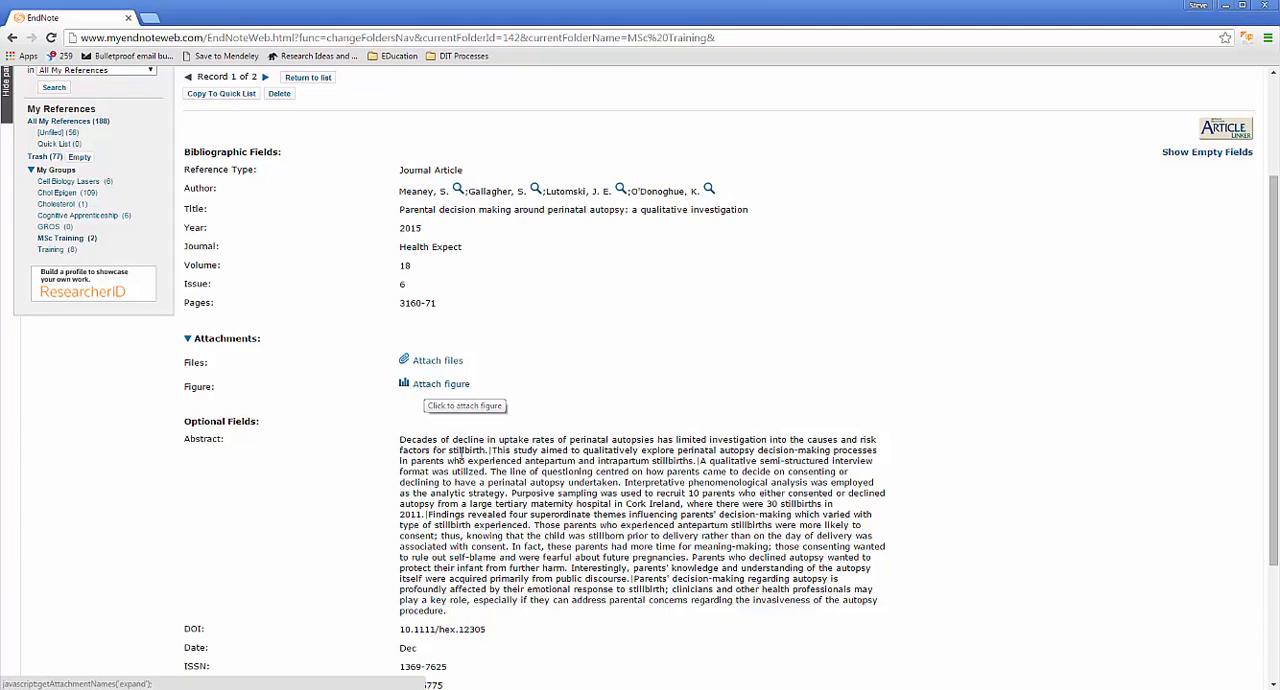
scroll(559, 444, "down", 1)
scroll(559, 444, "up", 3)
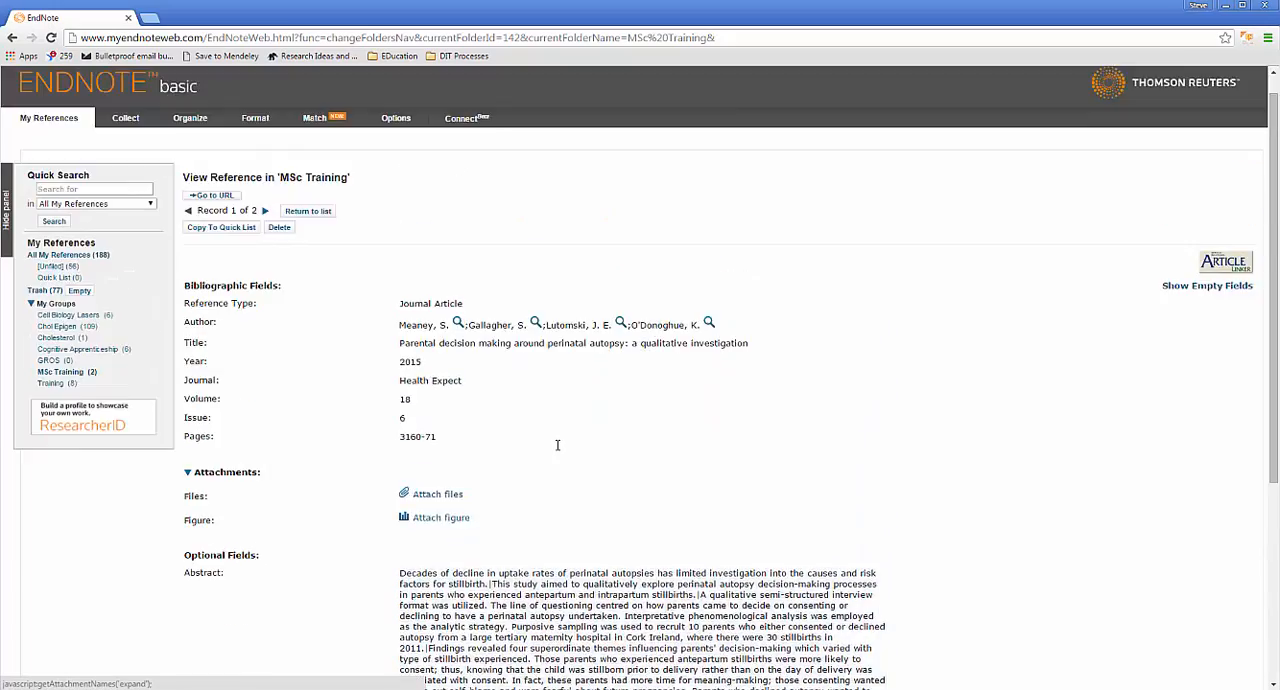
scroll(557, 445, "down", 5)
scroll(557, 445, "up", 1)
scroll(557, 445, "up", 3)
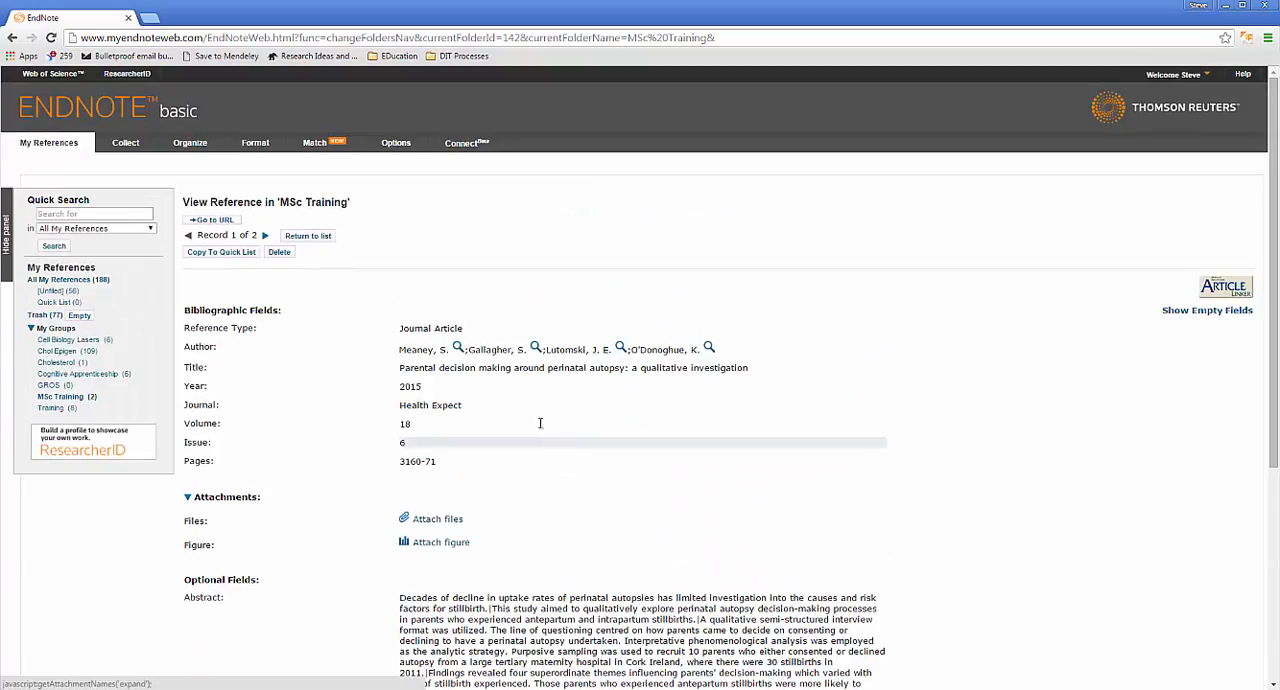
scroll(486, 472, "down", 4)
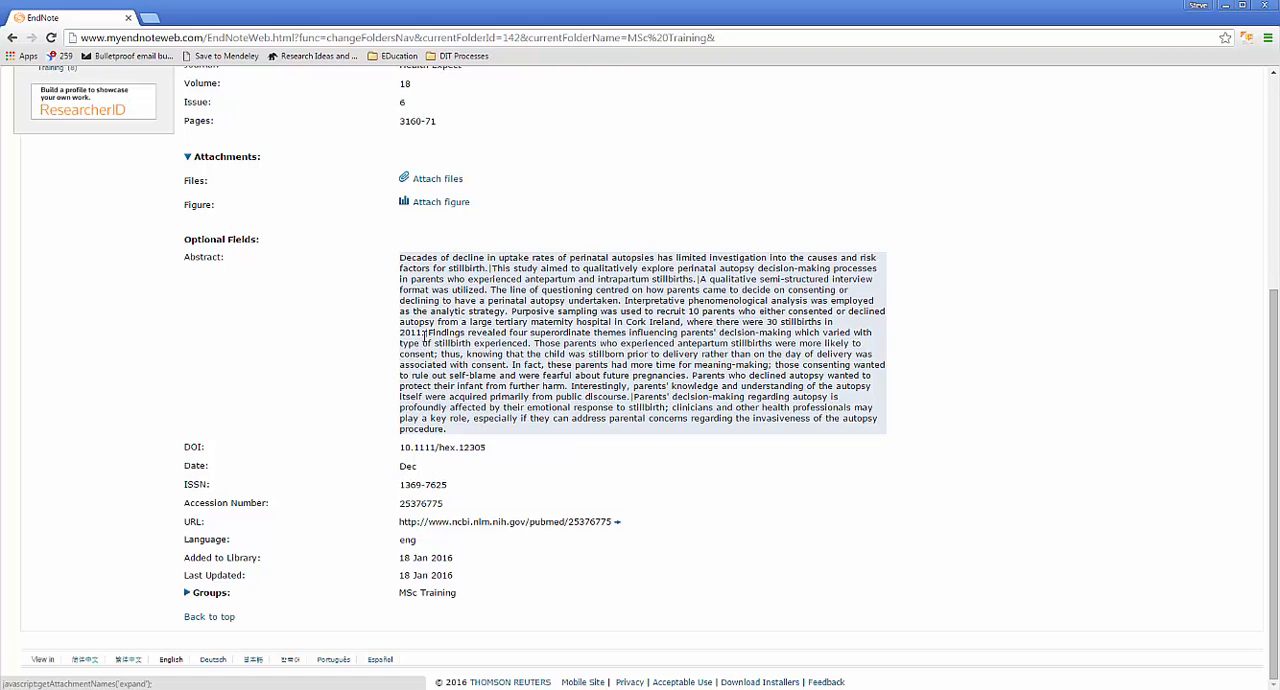
Step: Delete the vertical bar before "This study aimed" in the reference's abstract and make those three words bold
double_click(428, 335)
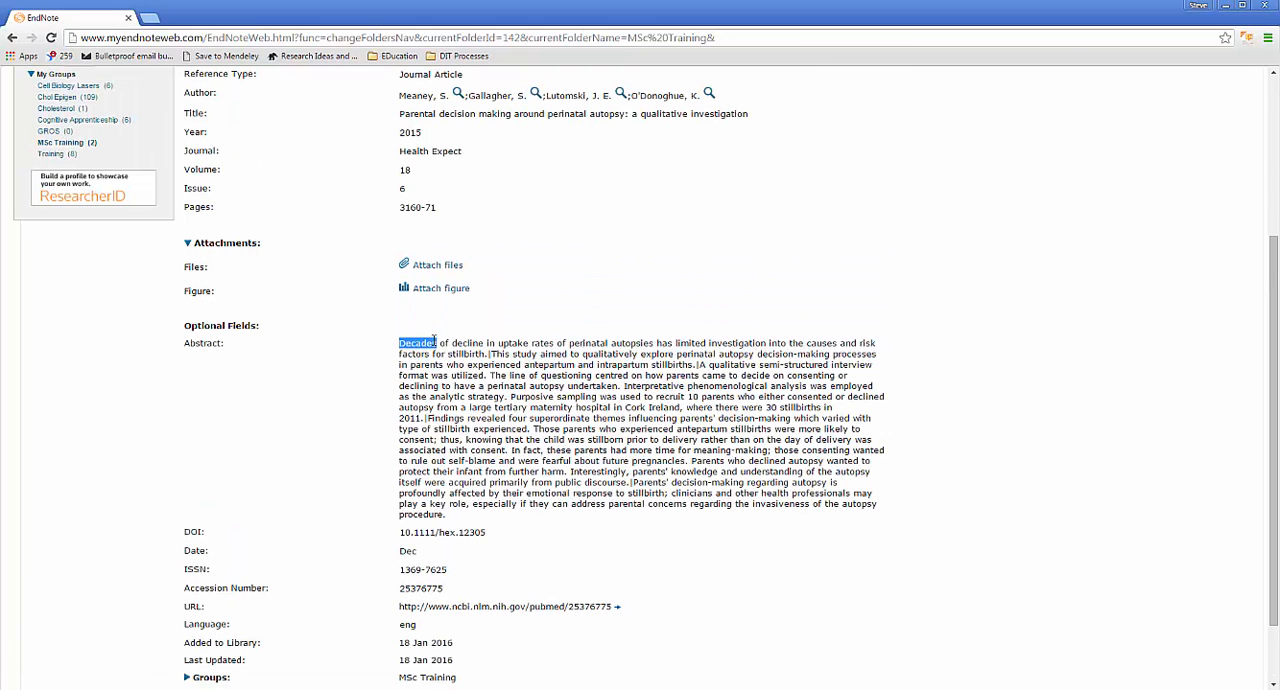
left_click(428, 418)
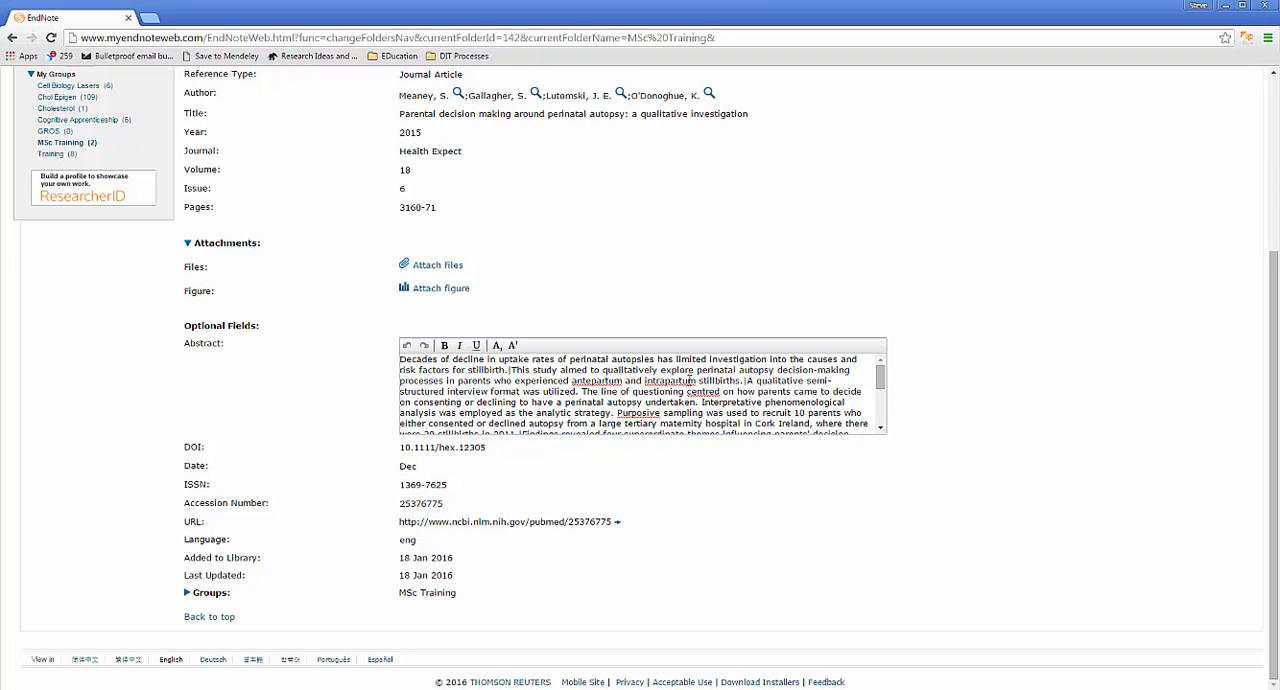
left_click(511, 371)
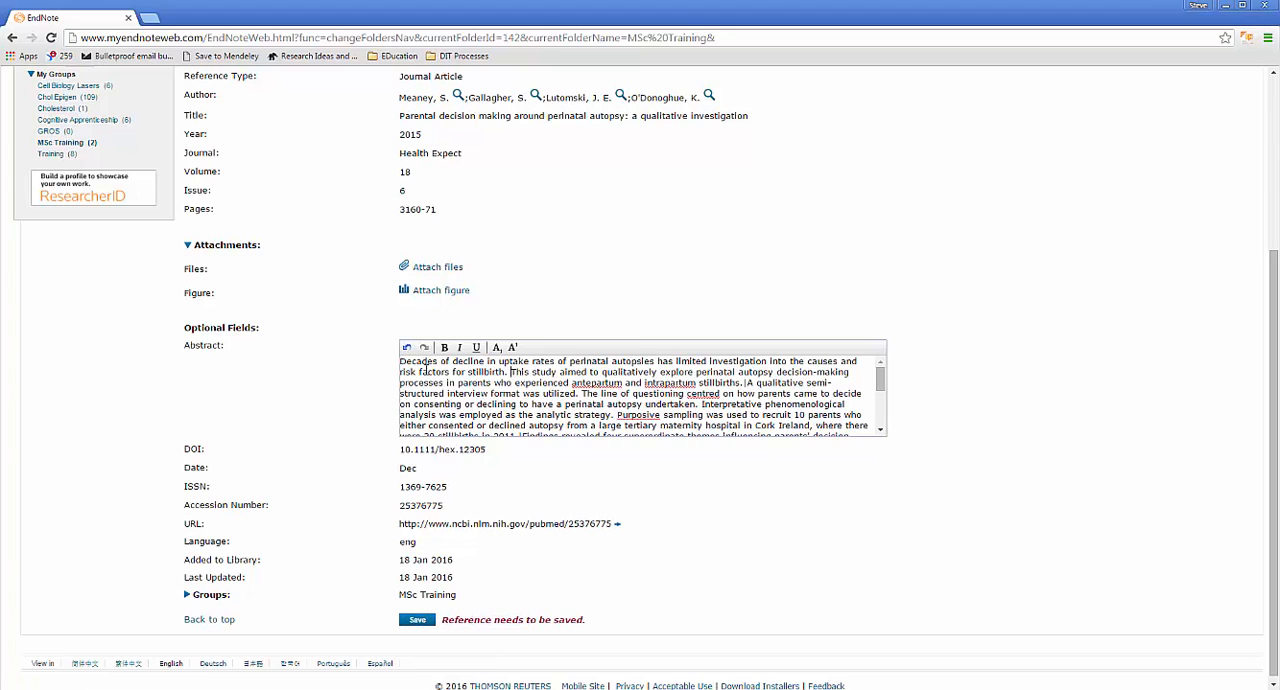
left_click_drag(511, 372, 583, 372)
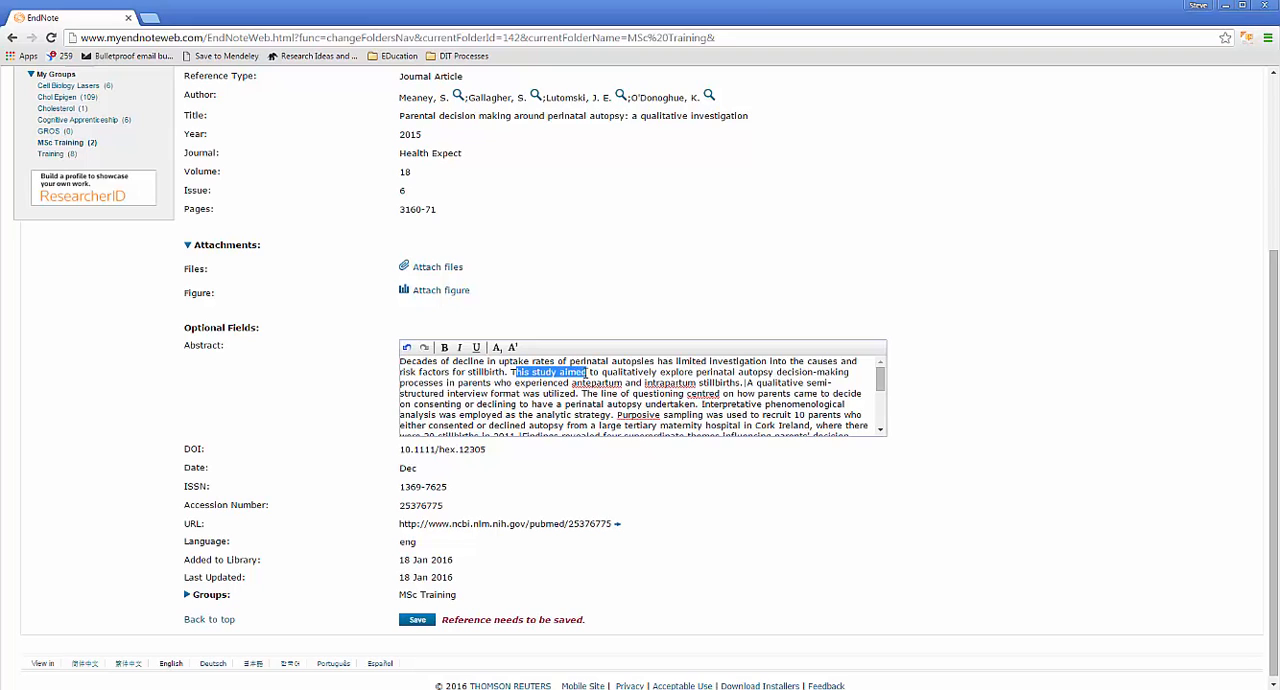
left_click(444, 347)
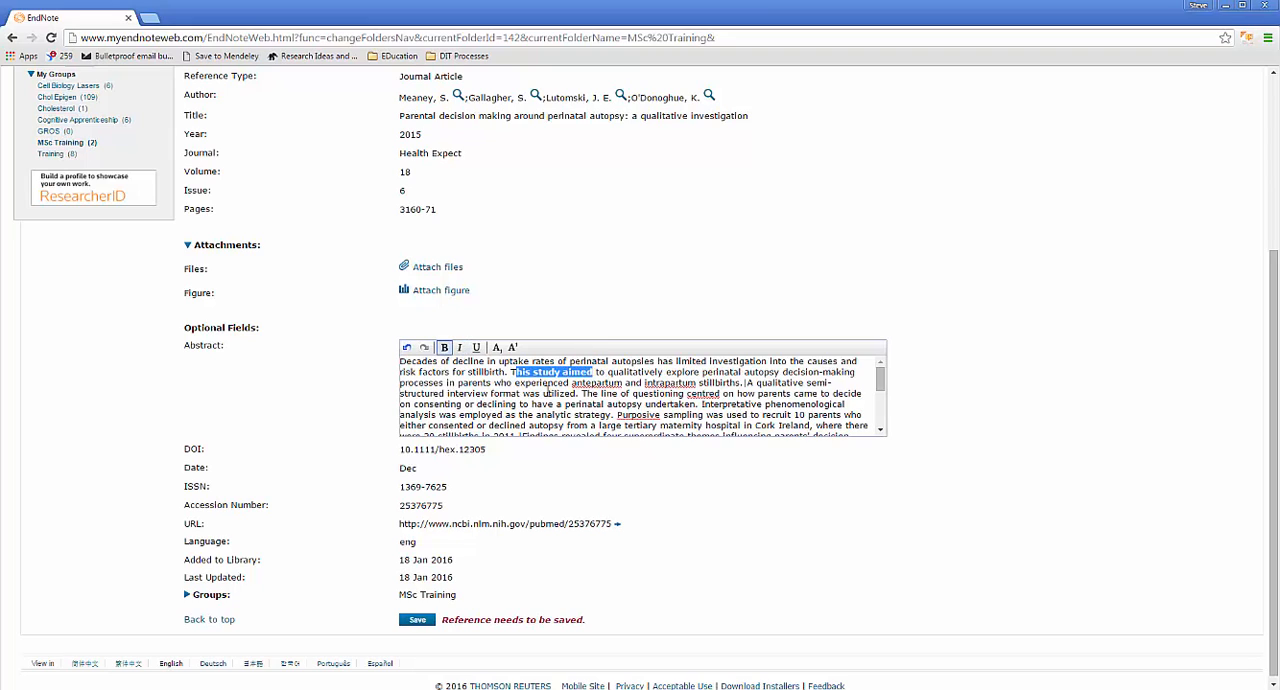
left_click(597, 372)
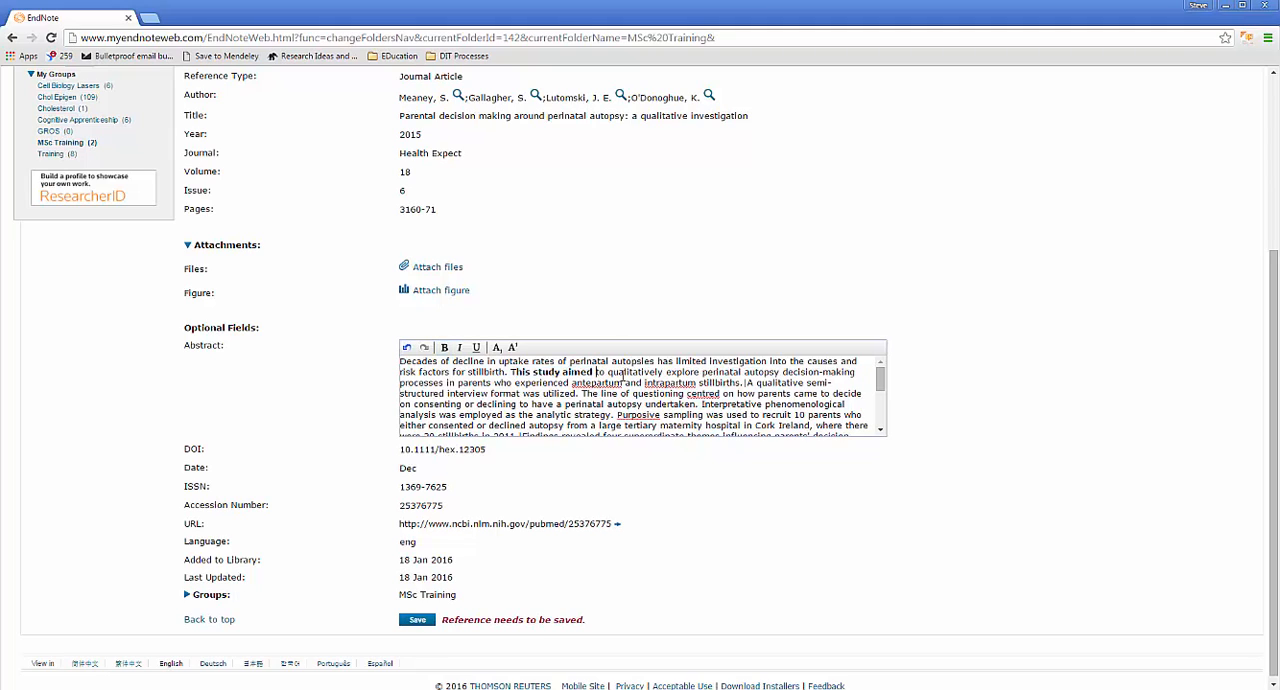
Step: Insert "H2O" with a subscript 2 before "The line of questioning" in the abstract and save the reference
type("C")
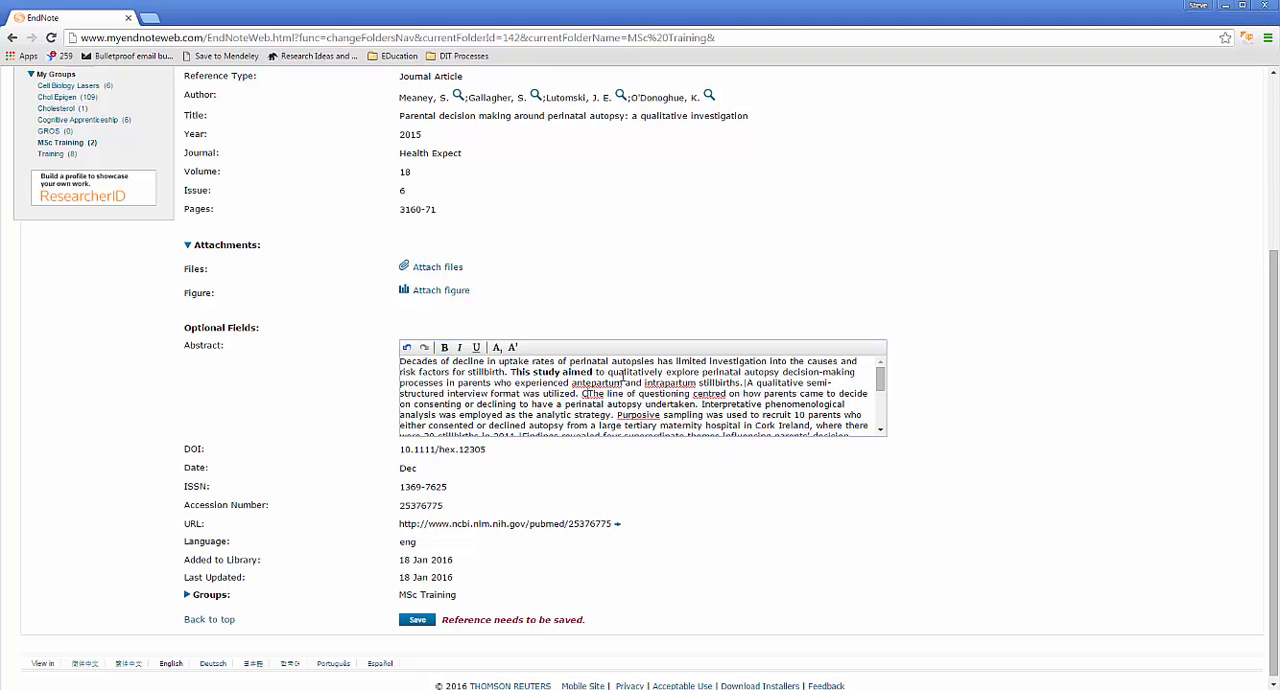
key("BackSpace")
type("H2O")
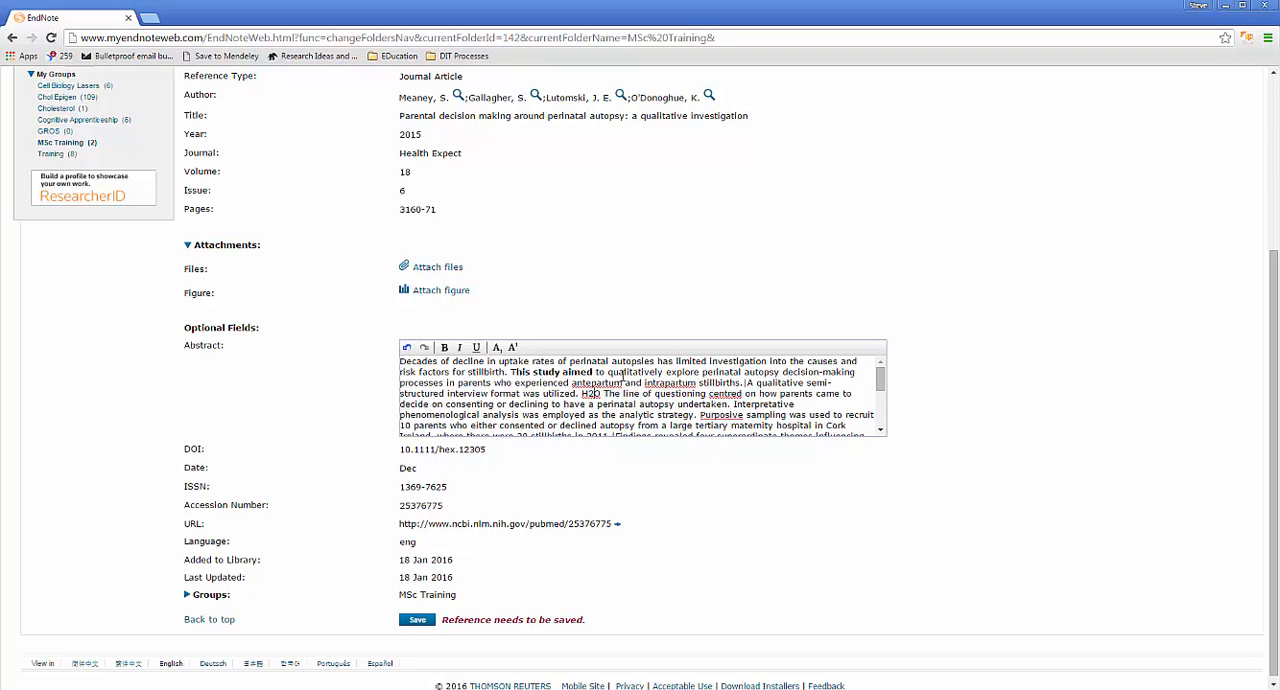
left_click(496, 348)
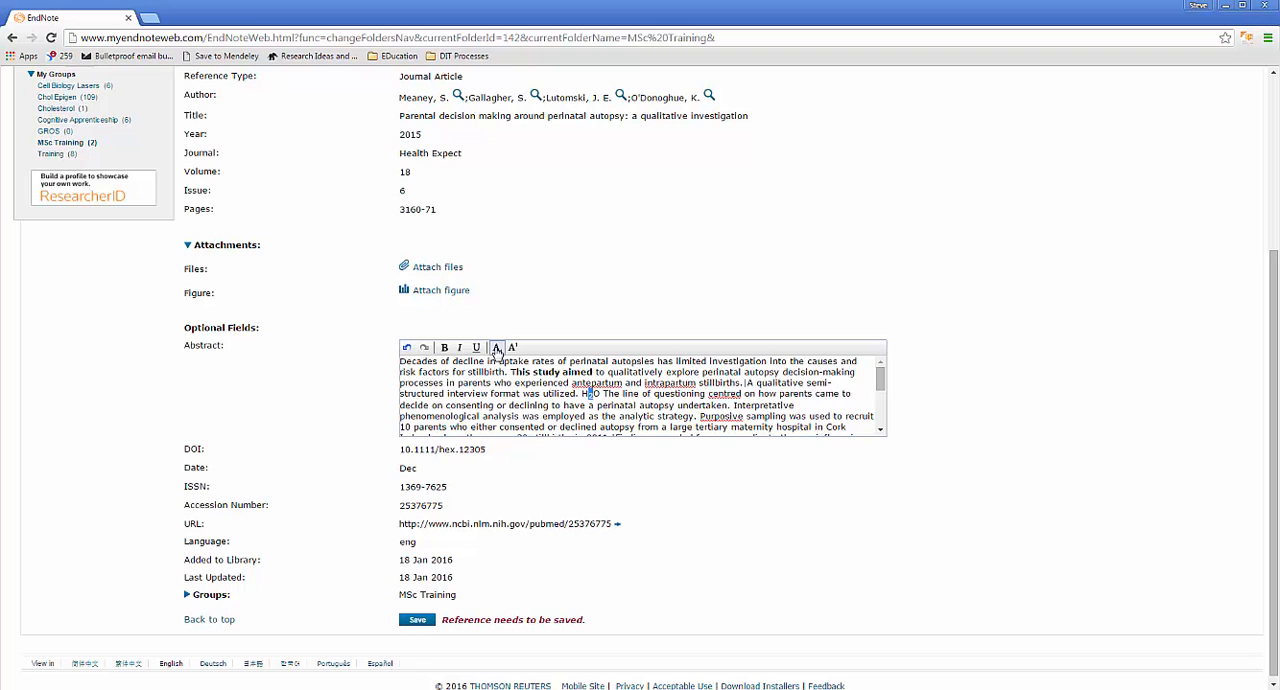
left_click(510, 348)
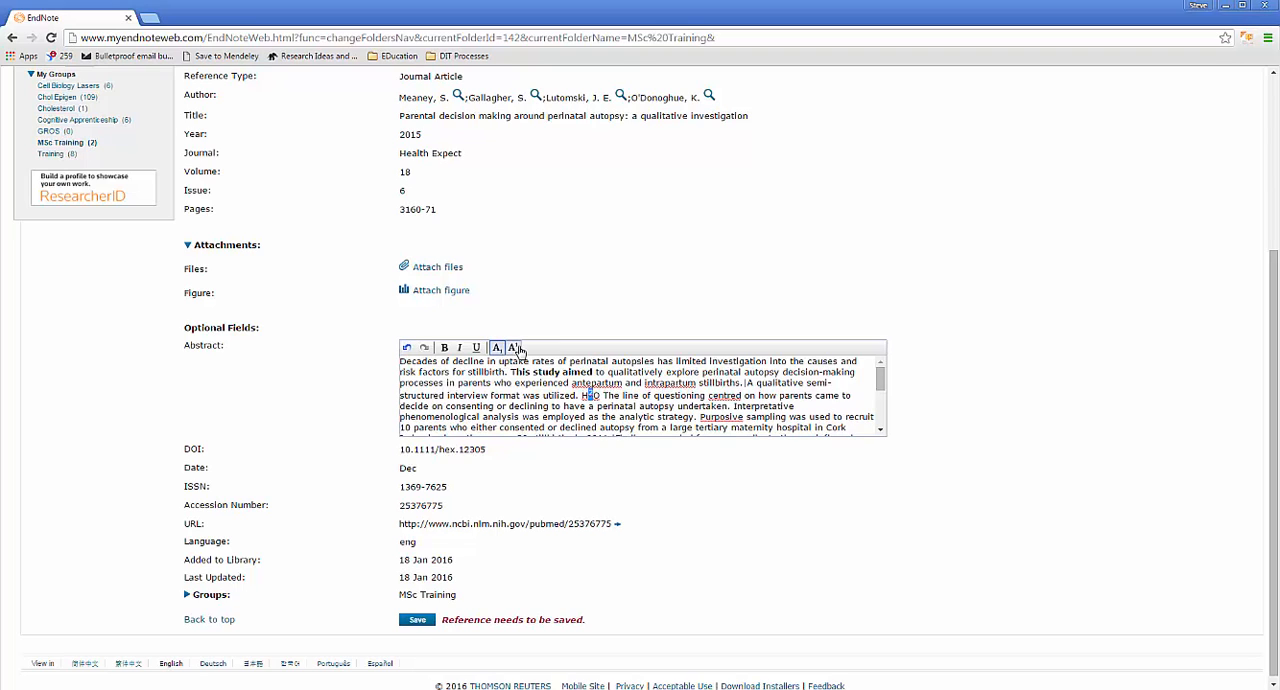
left_click(501, 349)
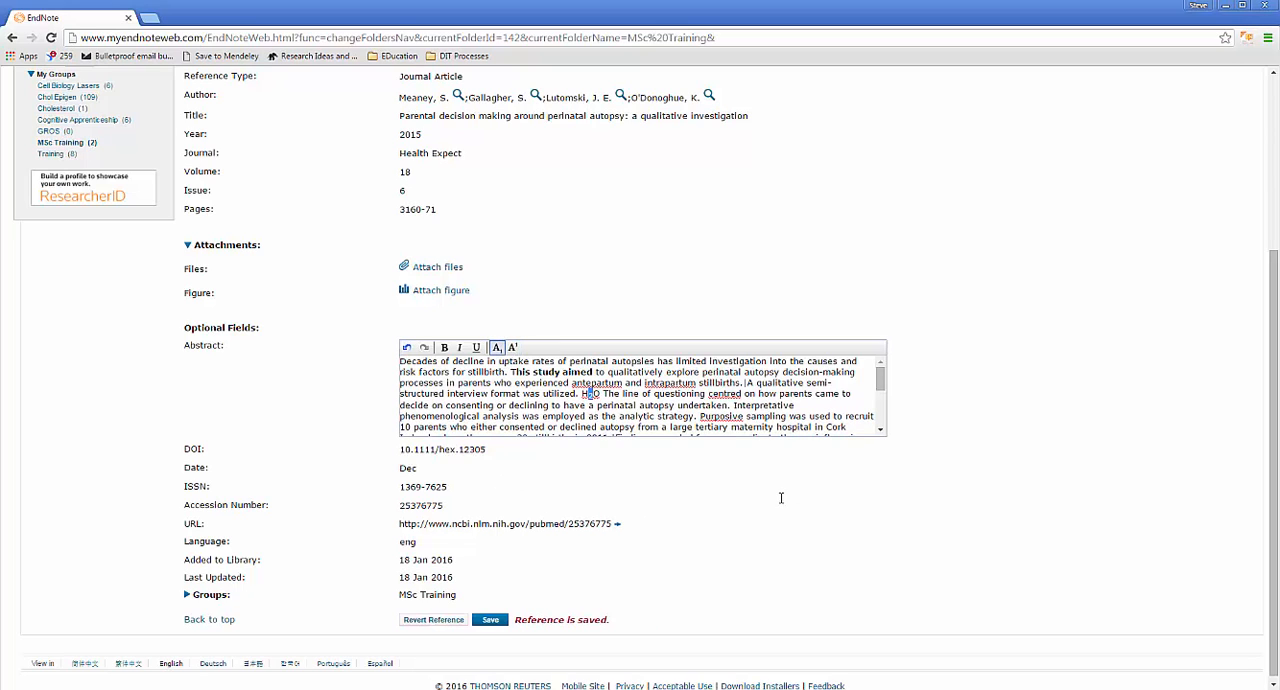
scroll(781, 498, "down", 1)
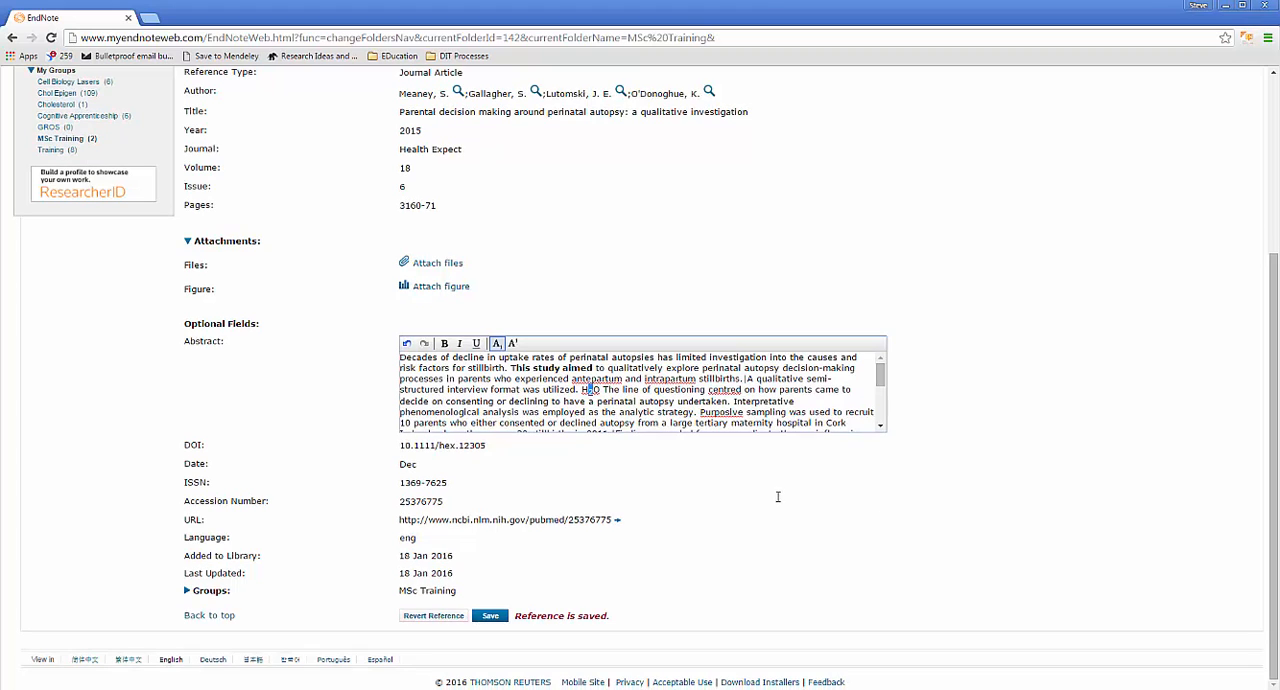
left_click(489, 619)
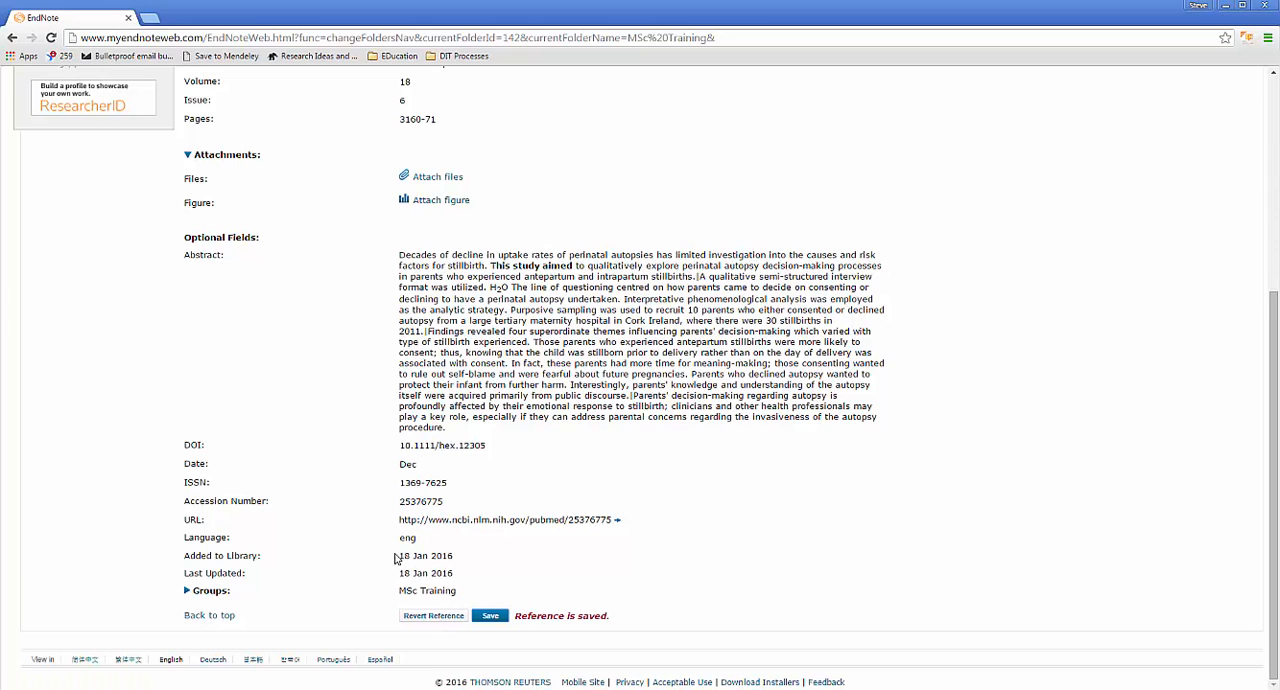
Step: Start a new online search and choose DIT Library as the database connection
scroll(408, 330, "up", 4)
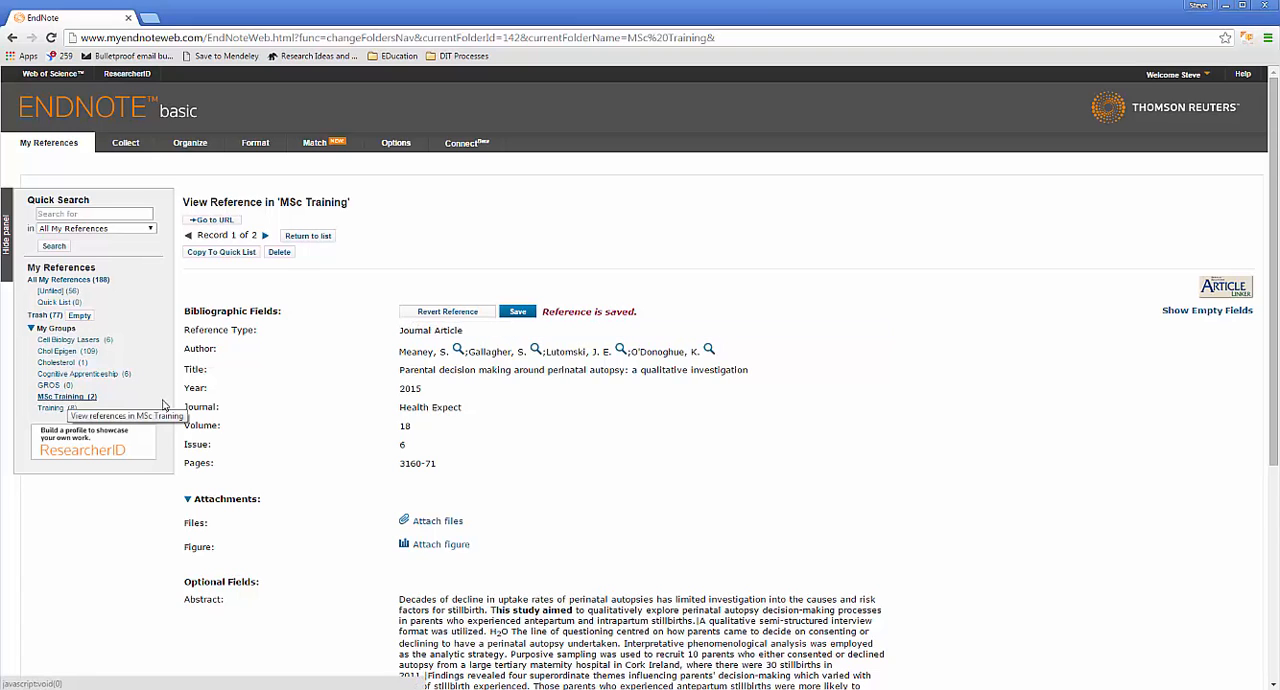
mouse_move(138, 144)
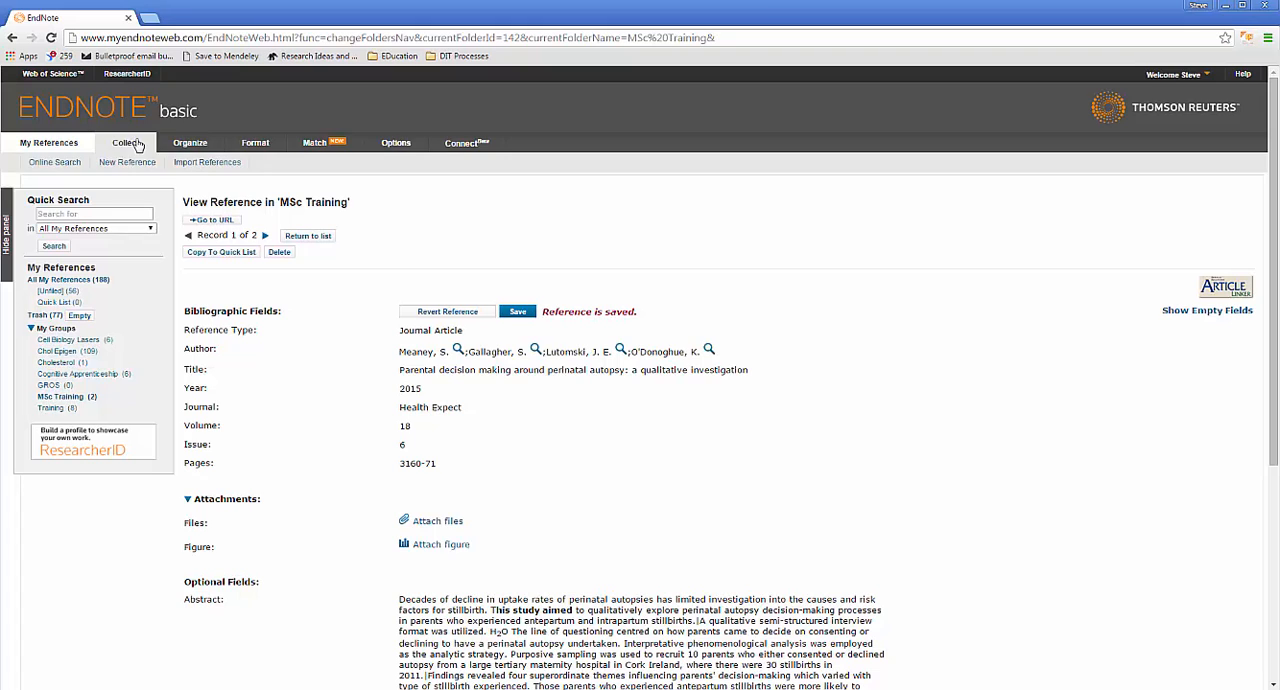
left_click(48, 166)
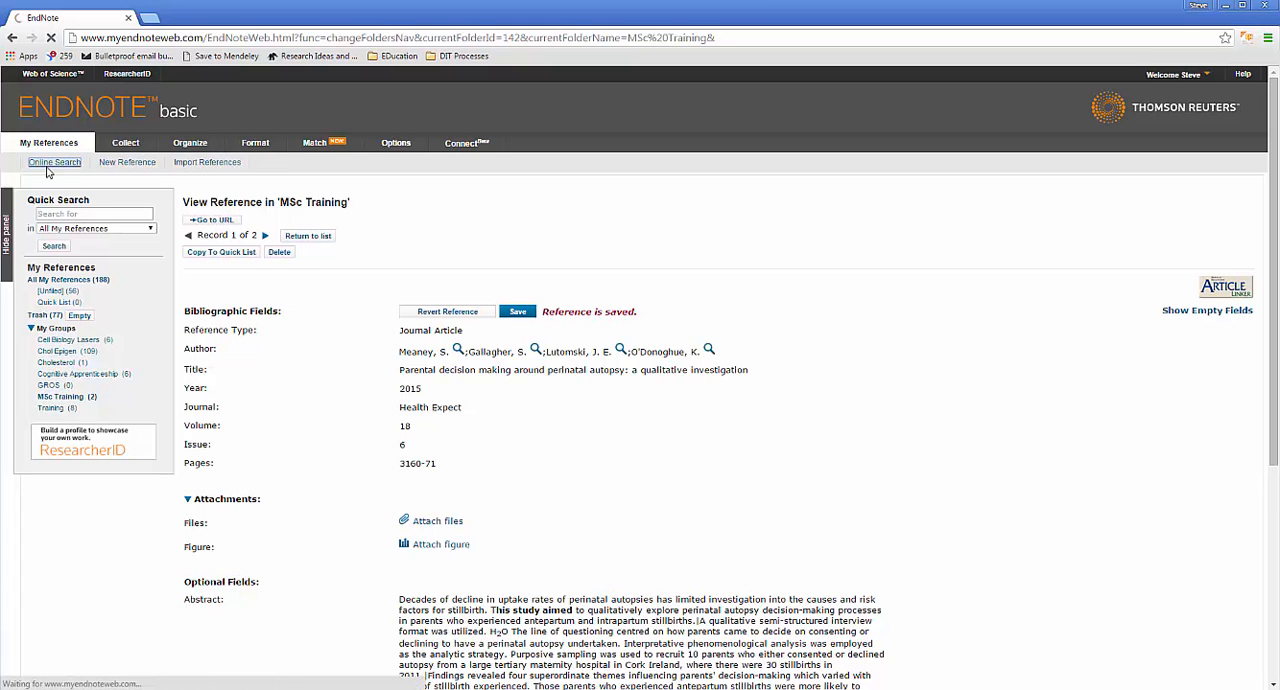
left_click(88, 254)
left_click(82, 271)
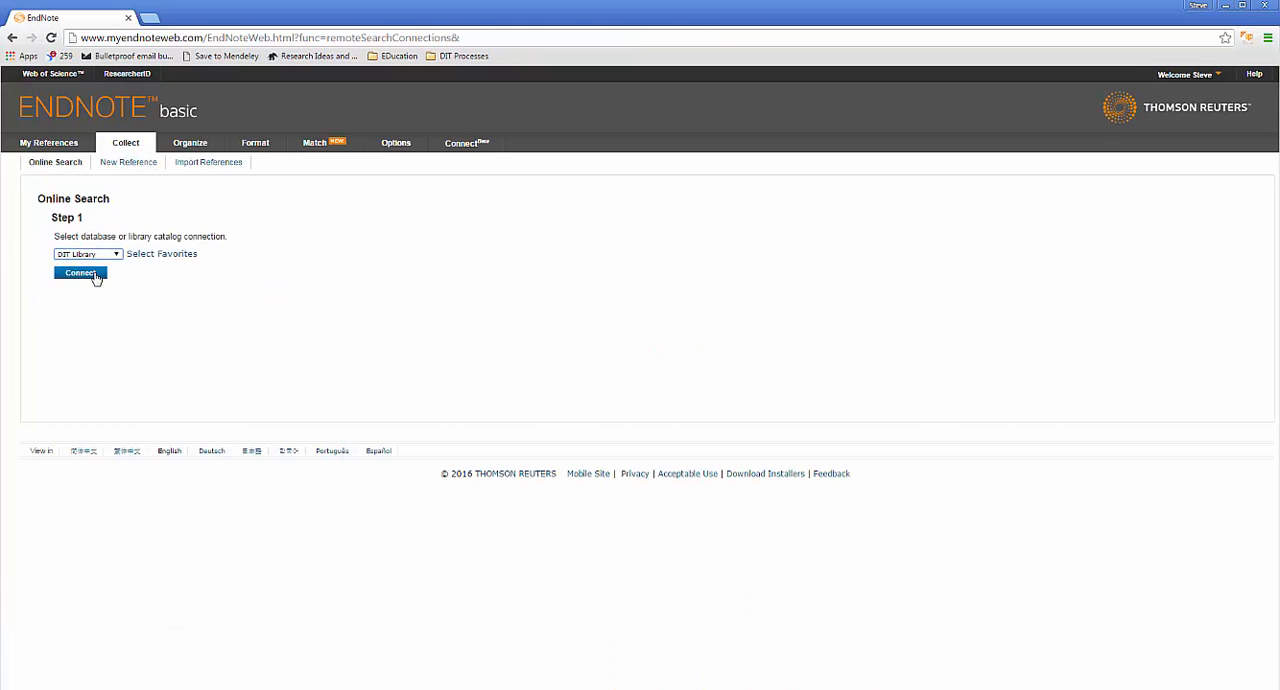
Step: Connect to the DIT Library catalog and search its Author field for an author's surname and initial
left_click(96, 276)
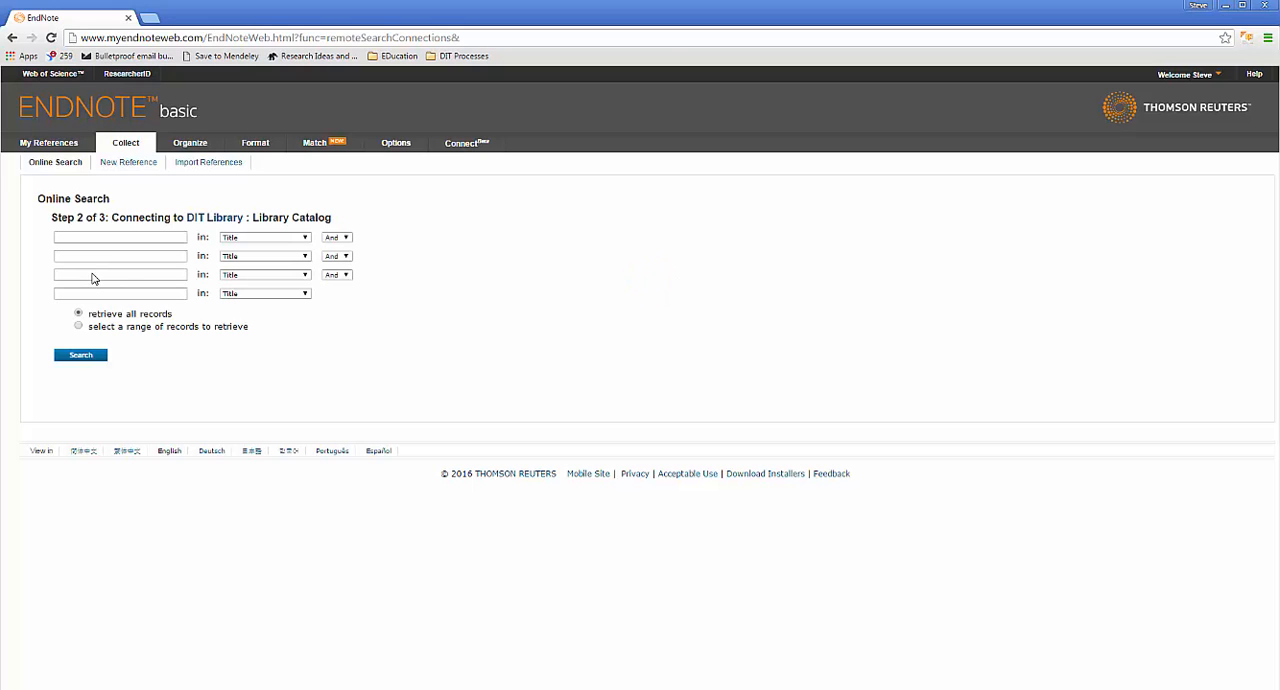
left_click(102, 238)
type("Mendeley")
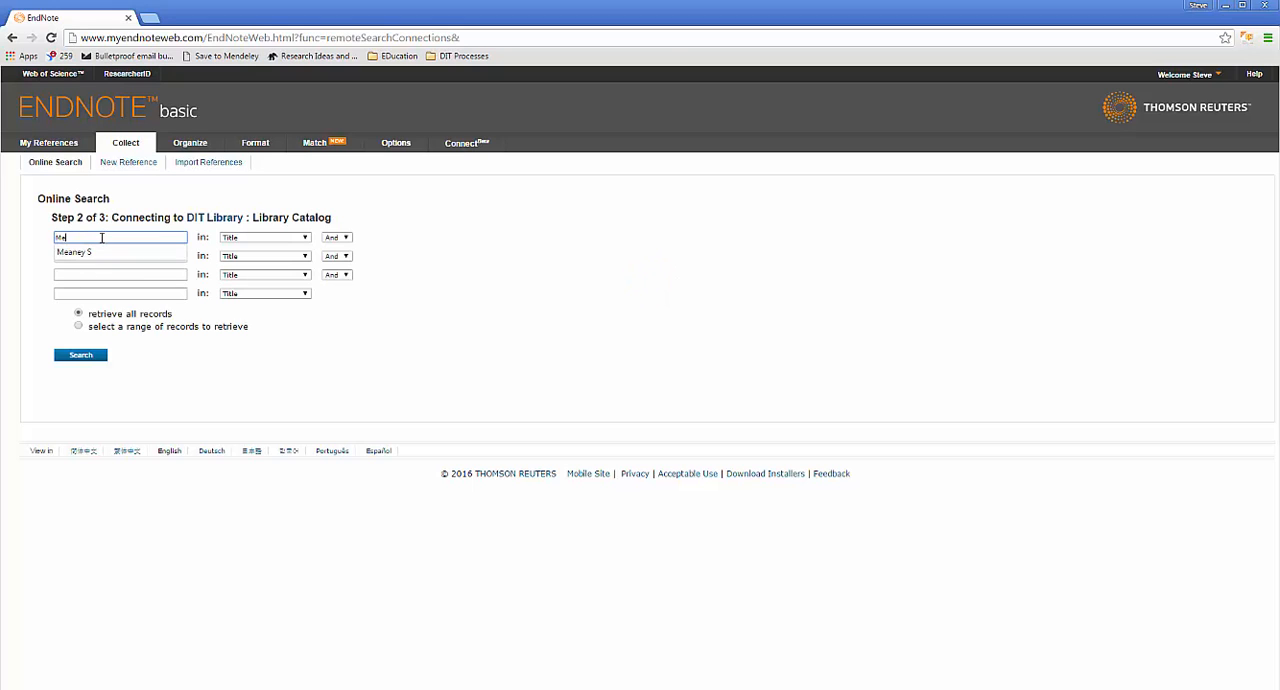
key("BackSpace")
key("Down")
key("Tab")
key("Tab")
key("Tab")
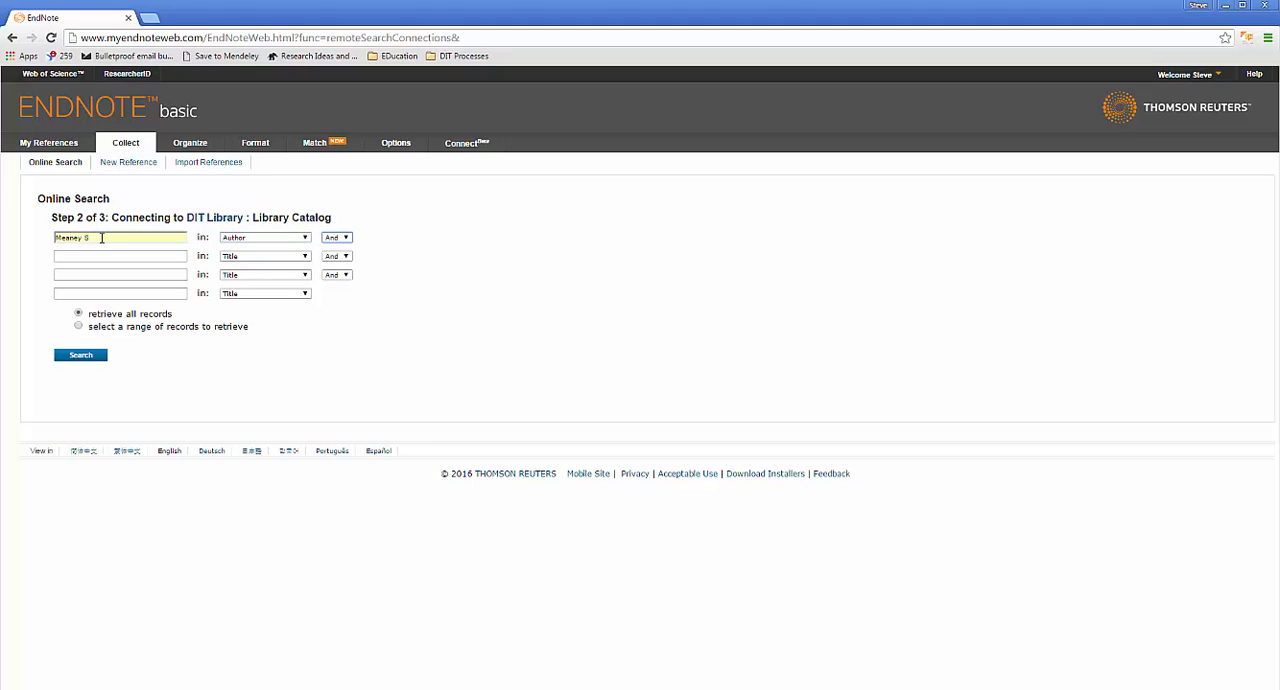
left_click(80, 357)
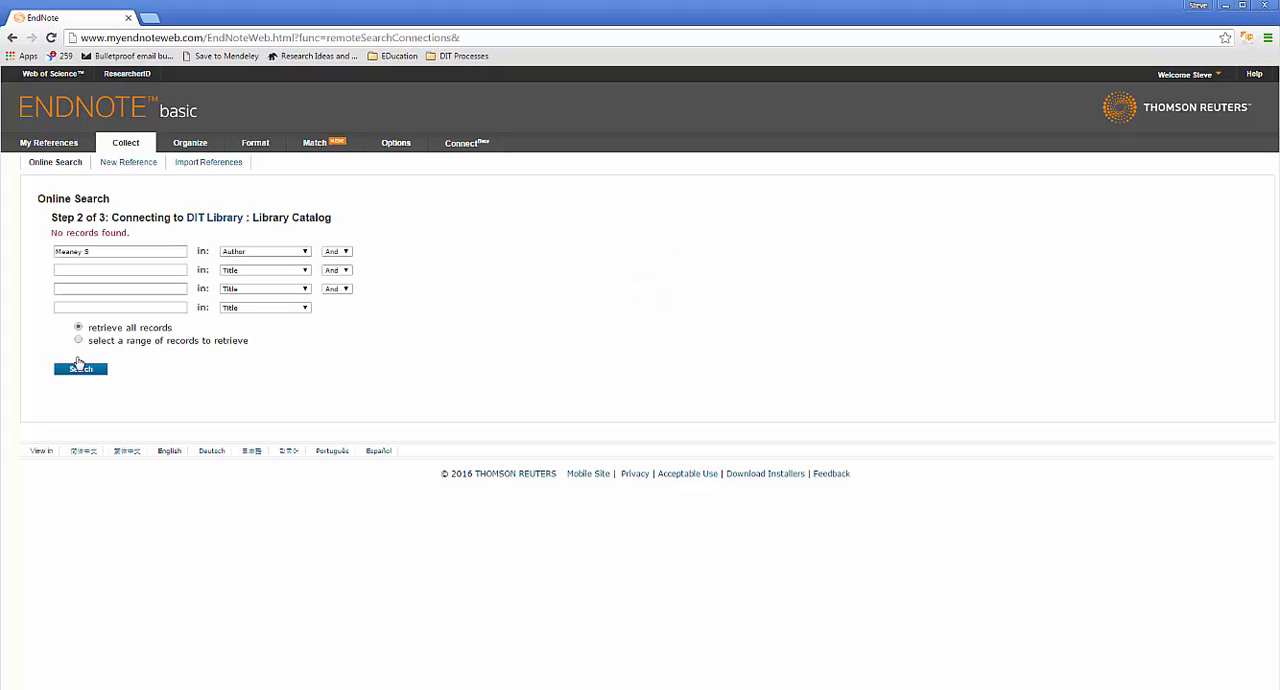
Step: Replace the search term with another author's surname and initial and repeat the Author search in DIT Library
triple_click(104, 251)
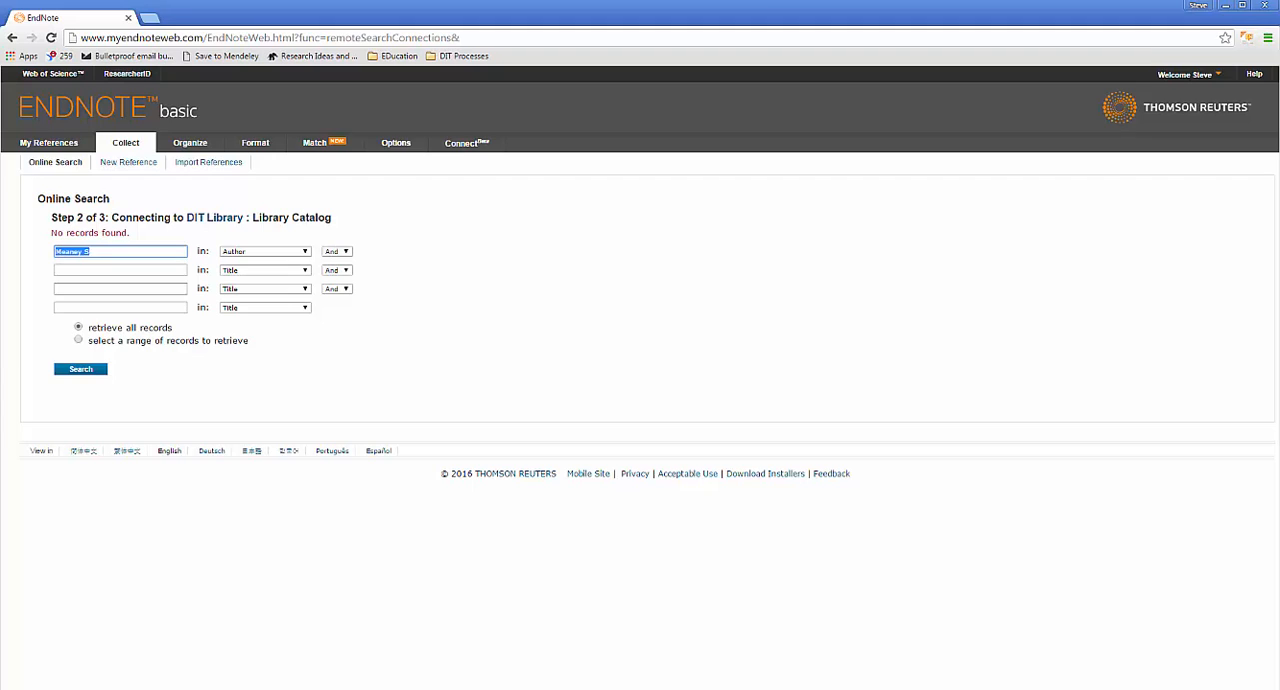
type("Bain")
left_click(245, 258)
left_click(245, 258)
left_click(104, 251)
type("B")
left_click(81, 370)
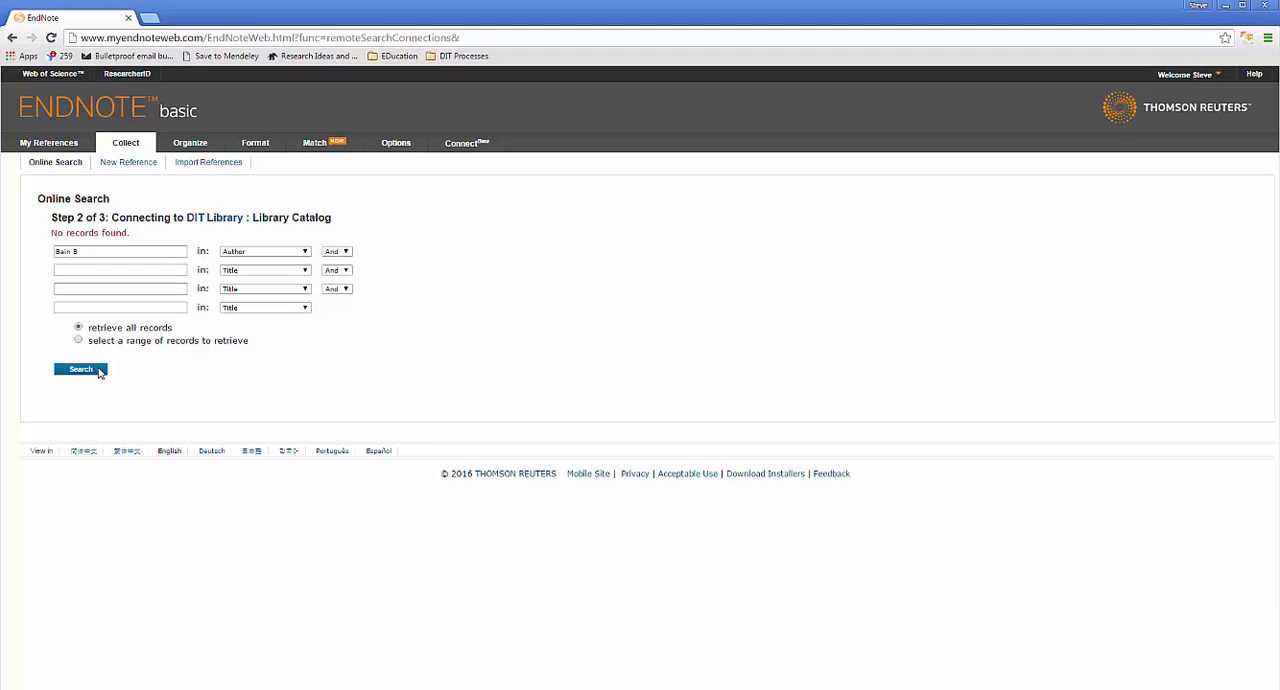
Step: Search the DIT Library catalog for "Biochemistry" in the Title field, retrieving all records
triple_click(105, 251)
type("B")
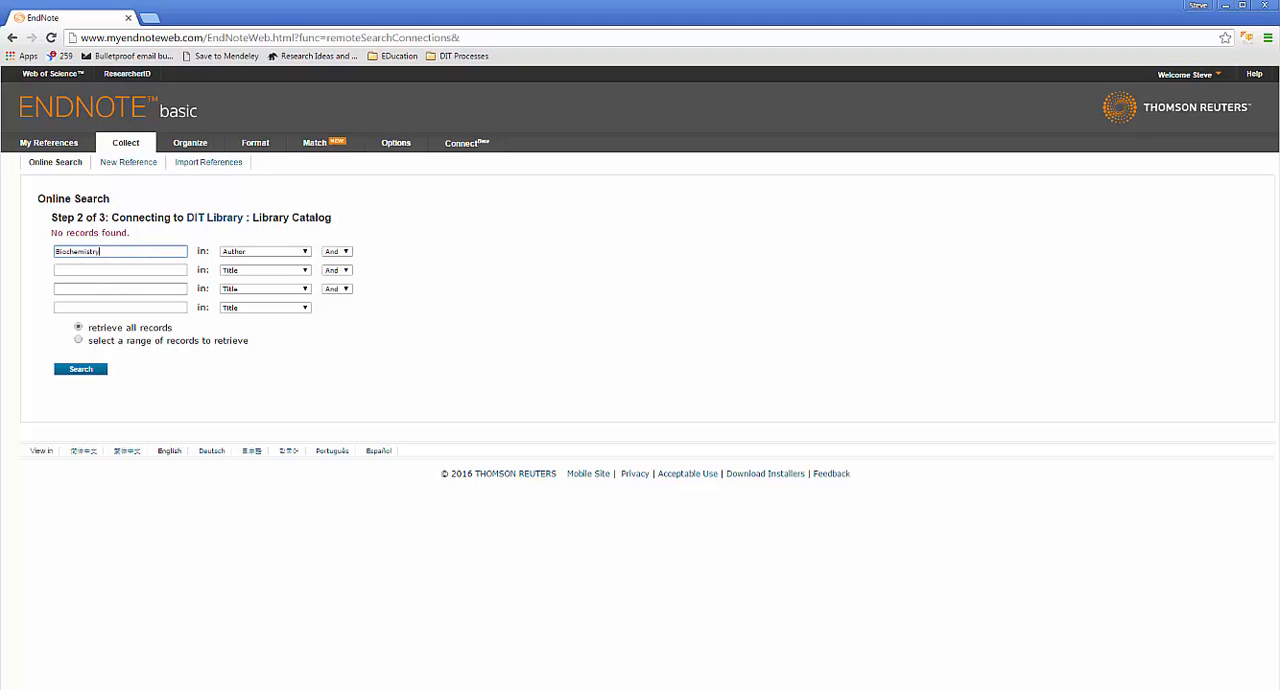
type("iochemistry")
left_click(232, 254)
left_click(235, 273)
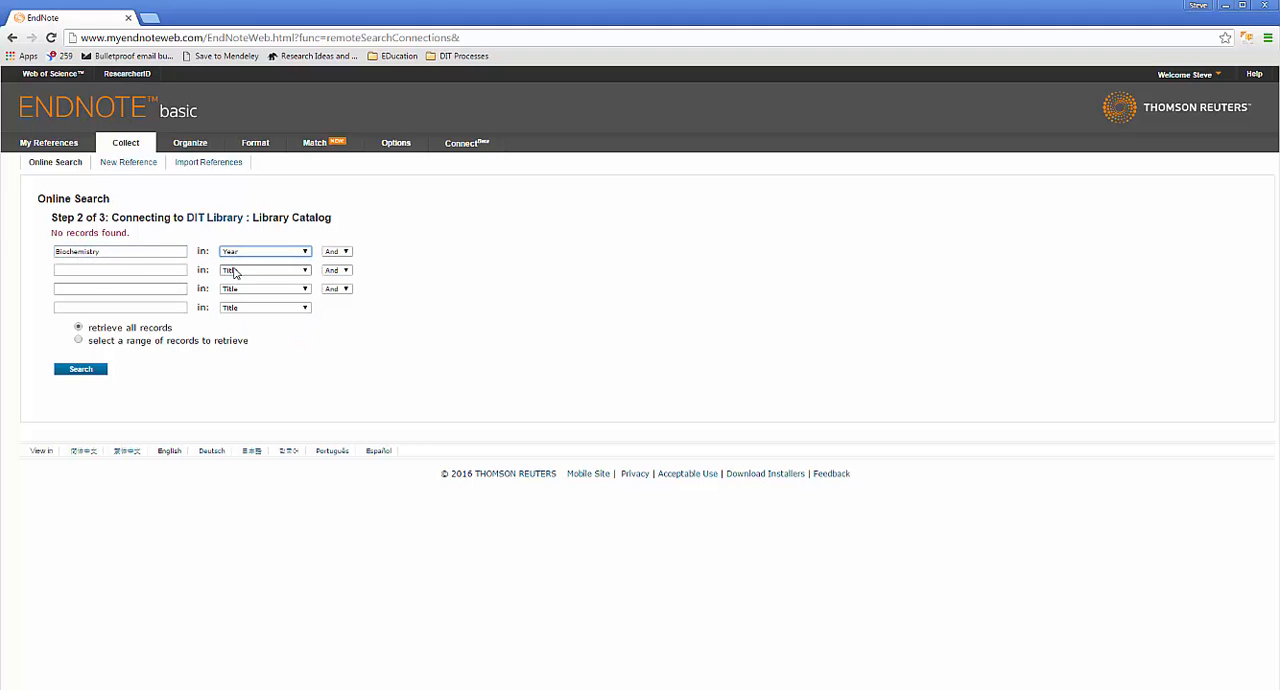
left_click(236, 254)
left_click(236, 261)
left_click(71, 372)
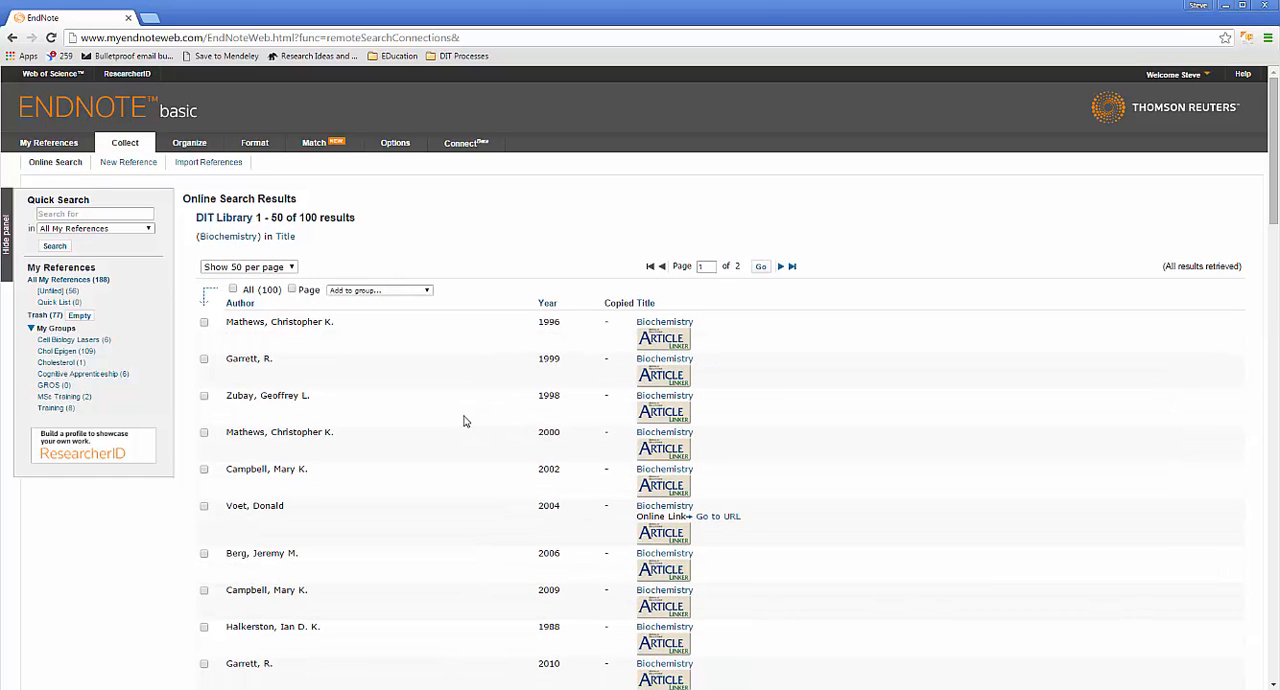
Step: Look through the Biochemistry search results and sort them by year with the newest first
scroll(432, 421, "down", 4)
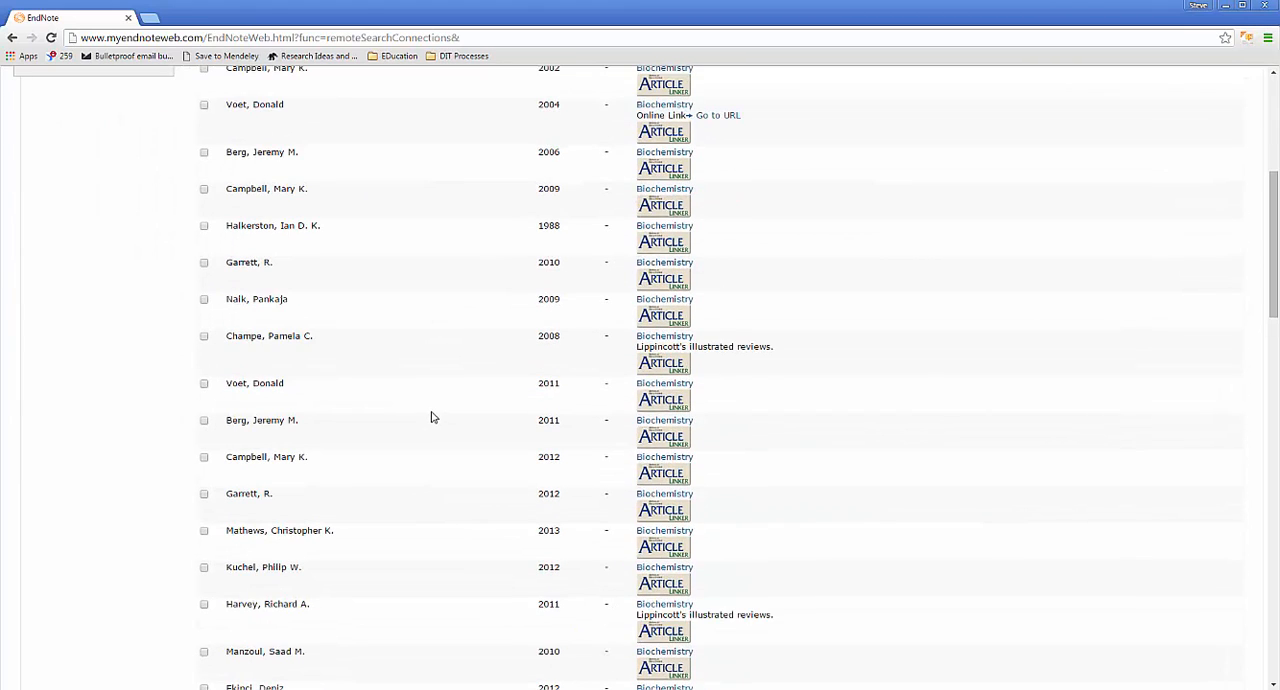
scroll(433, 415, "up", 4)
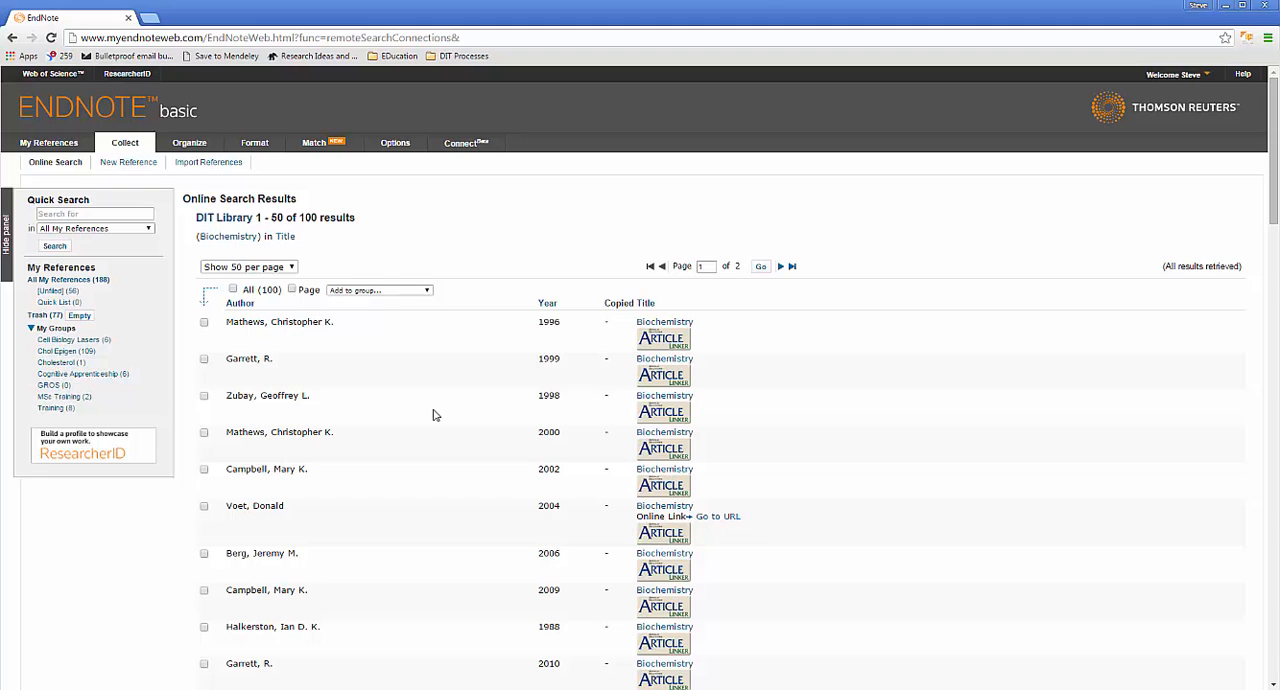
left_click(549, 308)
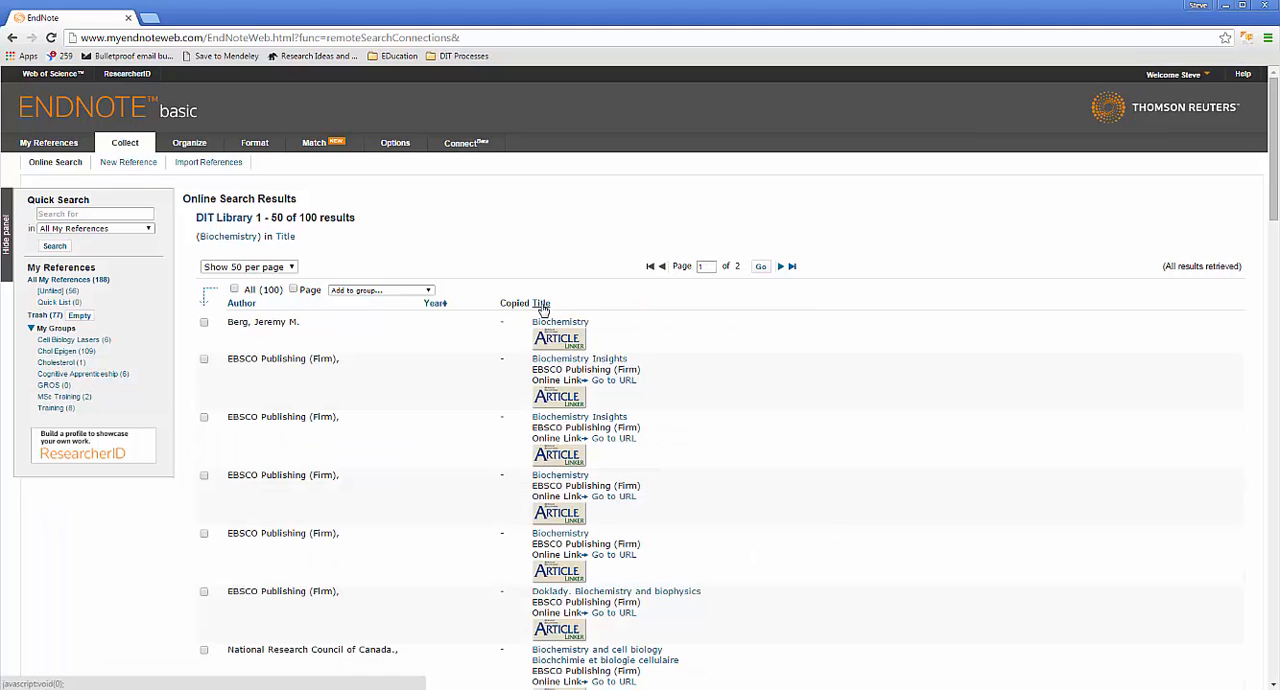
left_click(432, 304)
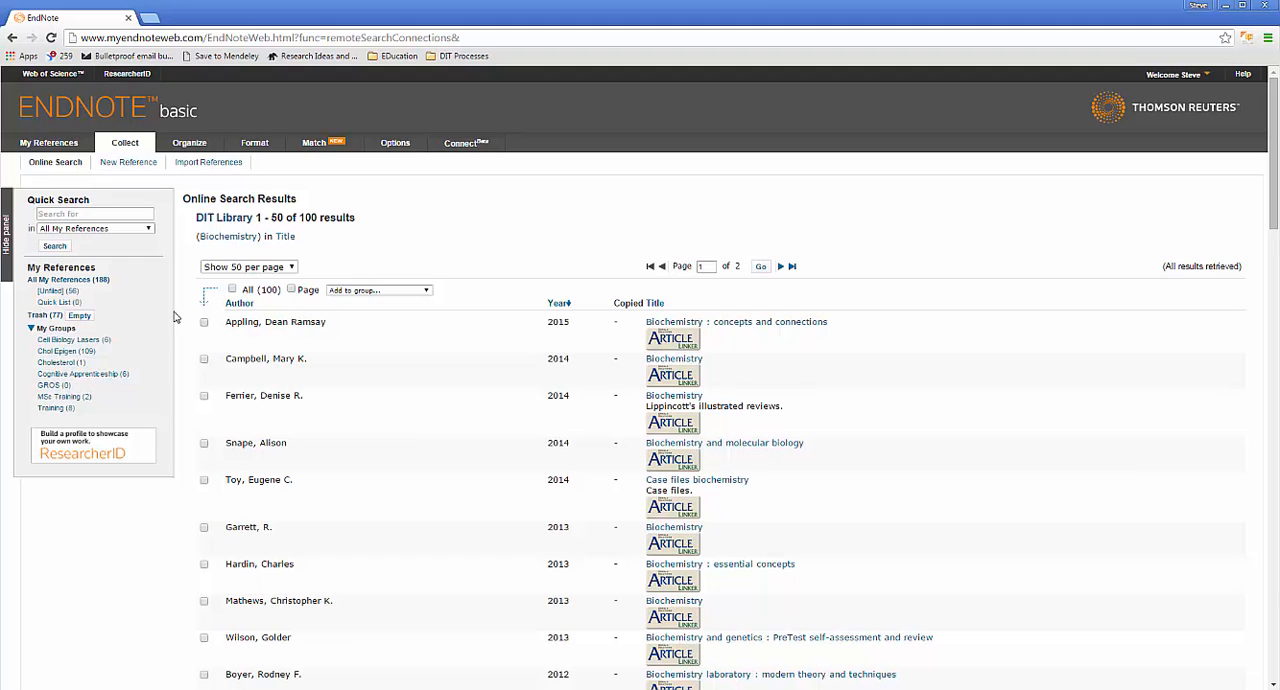
Step: Add the 2015 book "Biochemistry : concepts and connections" to the GROS group
left_click(204, 322)
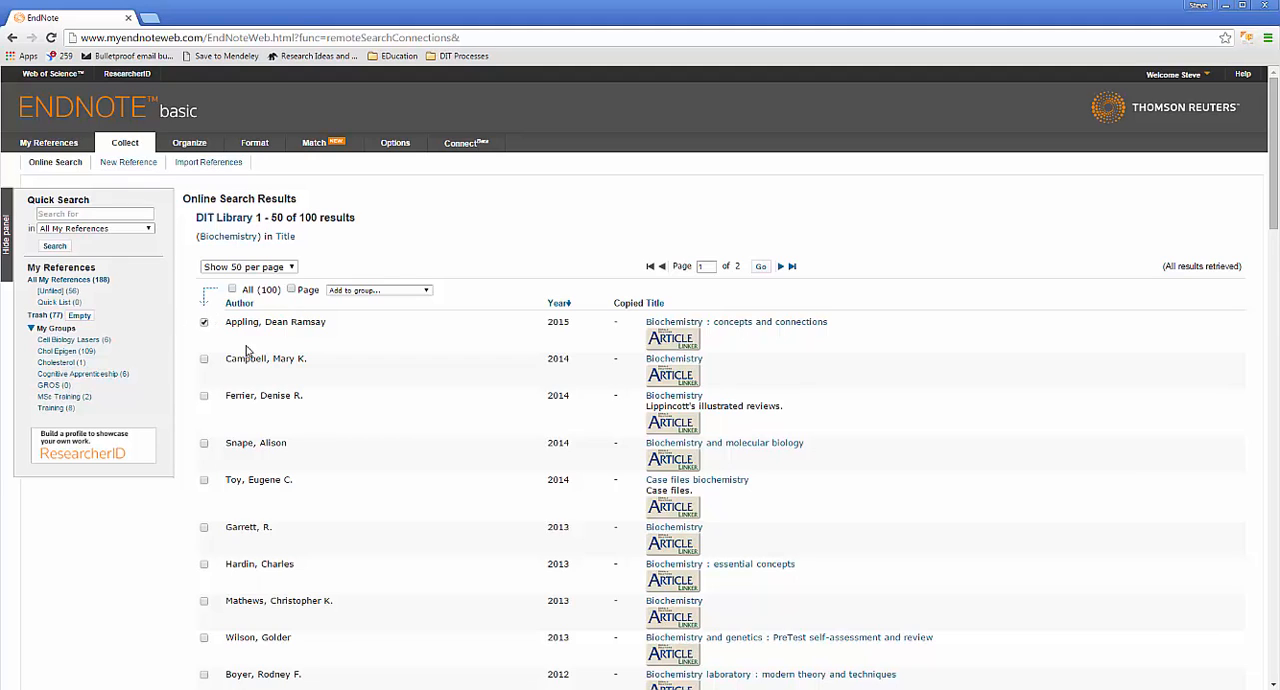
left_click(410, 290)
left_click(394, 348)
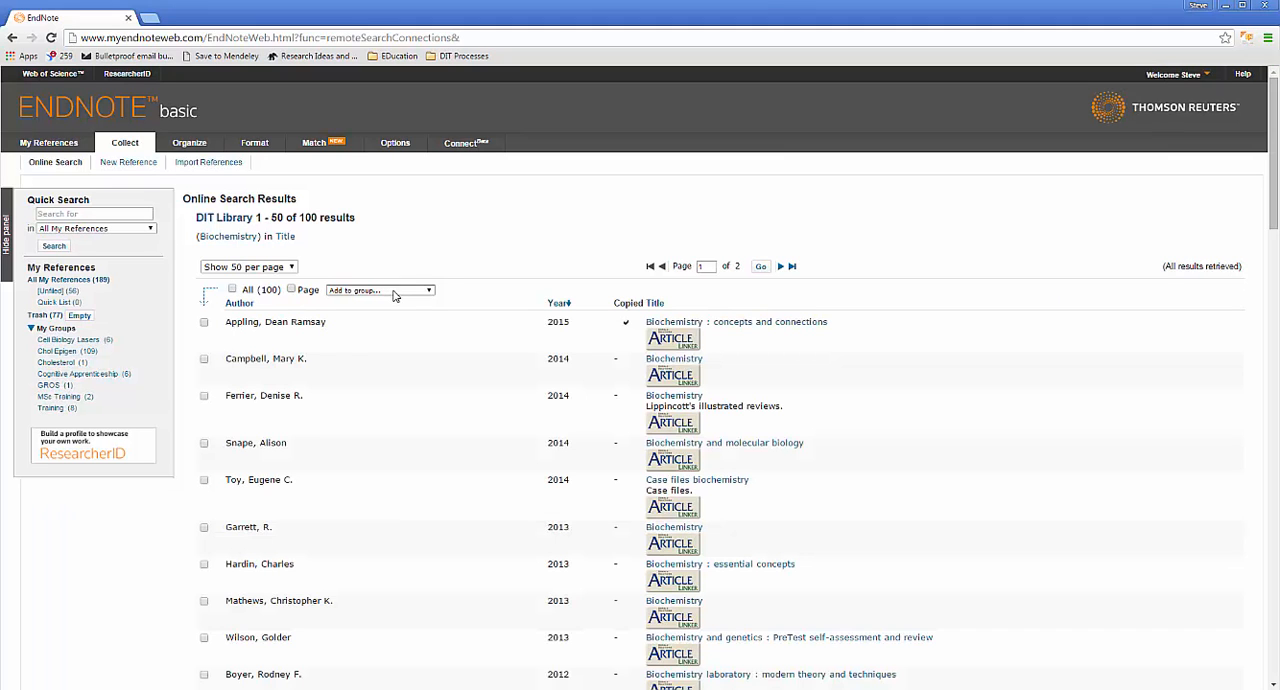
Step: Add "Biochemistry : concepts and connections" to the MSc Training group as well
left_click(204, 322)
left_click(395, 290)
left_click(398, 357)
Step: Open the MSc Training group, check the library article link for "Parental decision making around perinatal autopsy", and close the link window
left_click(75, 399)
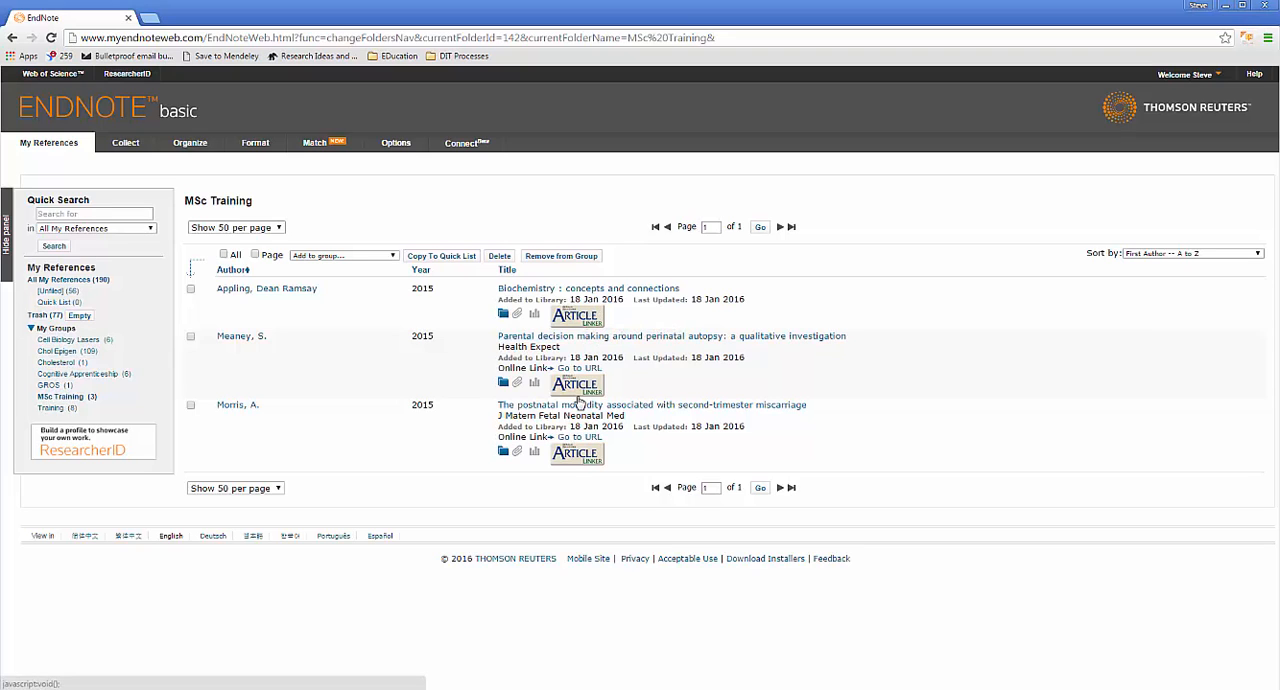
left_click(578, 386)
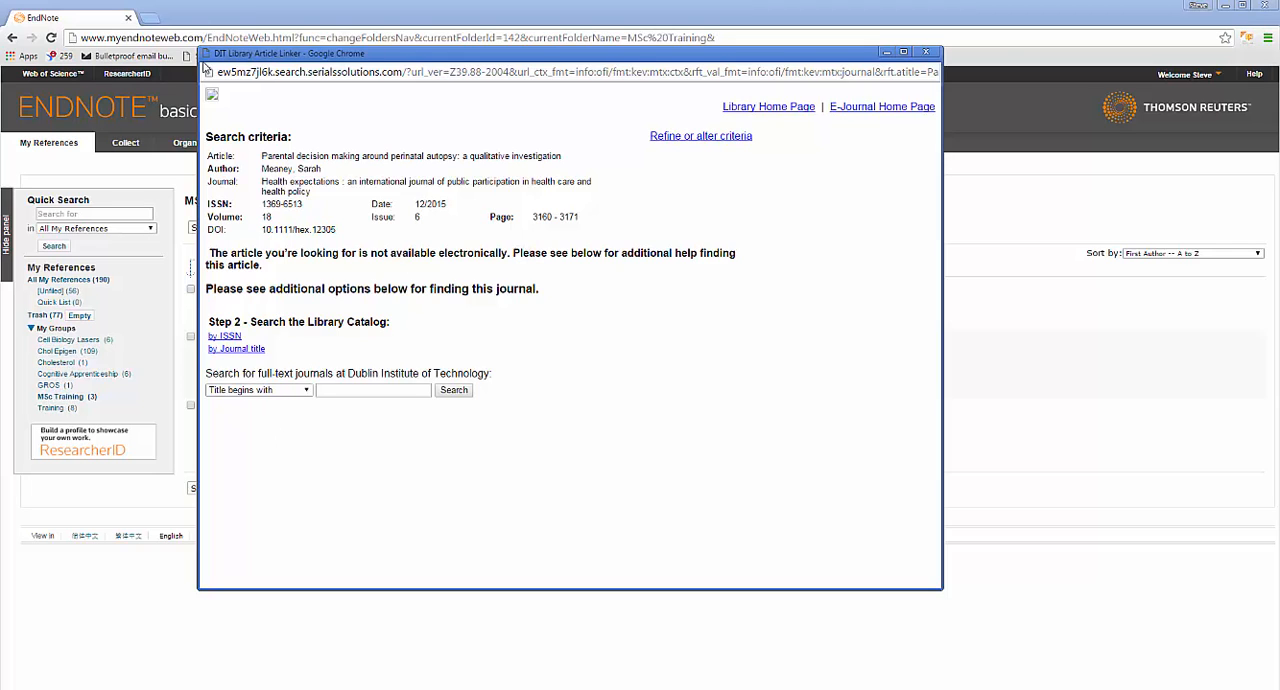
double_click(205, 55)
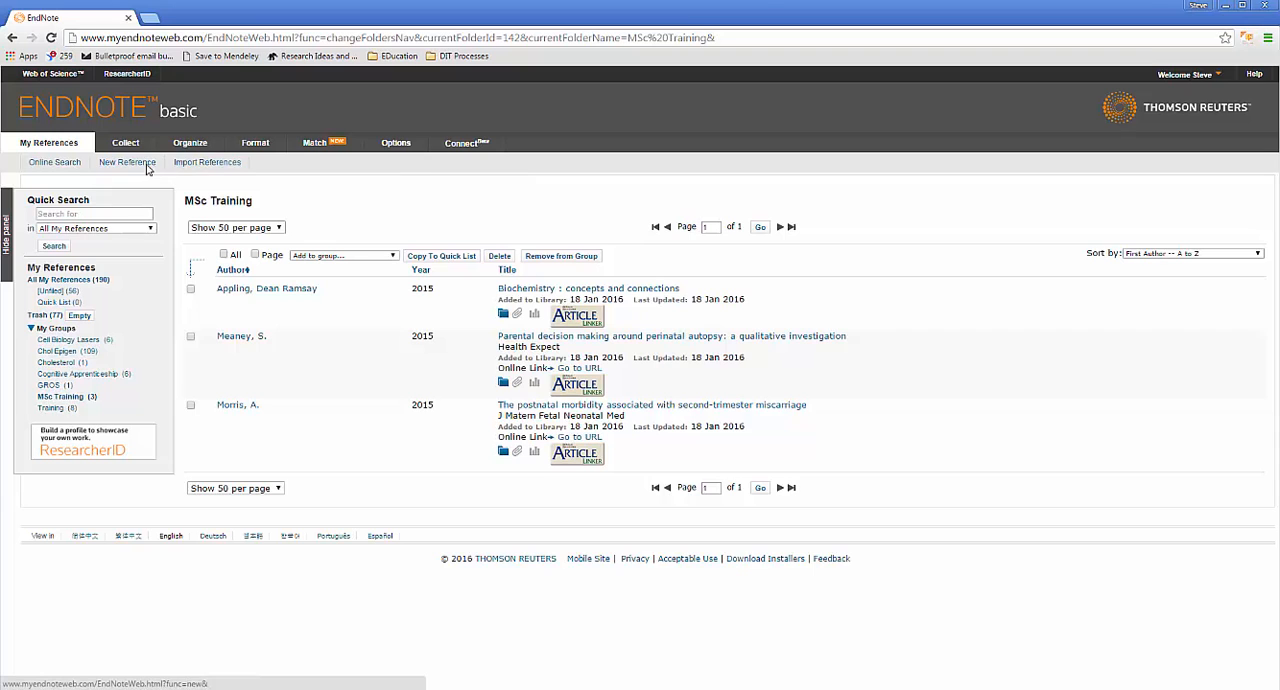
Step: Open a blank new reference form and view the available reference types without changing Generic
left_click(127, 163)
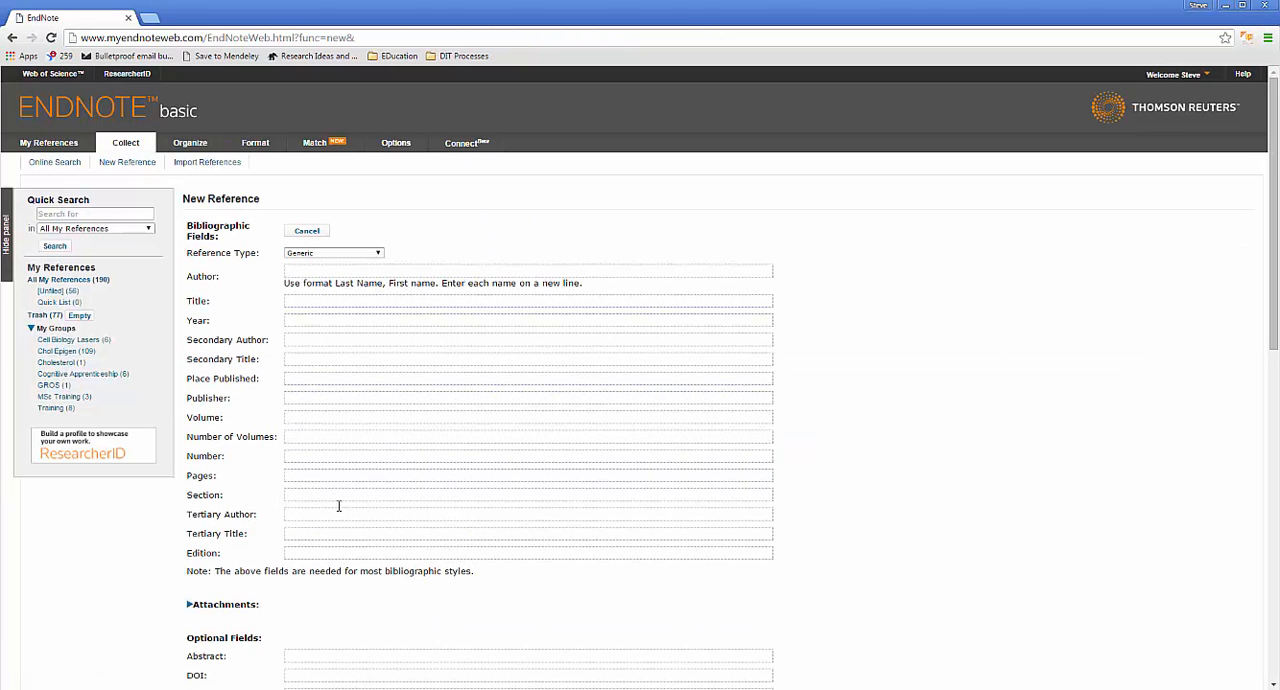
left_click(360, 253)
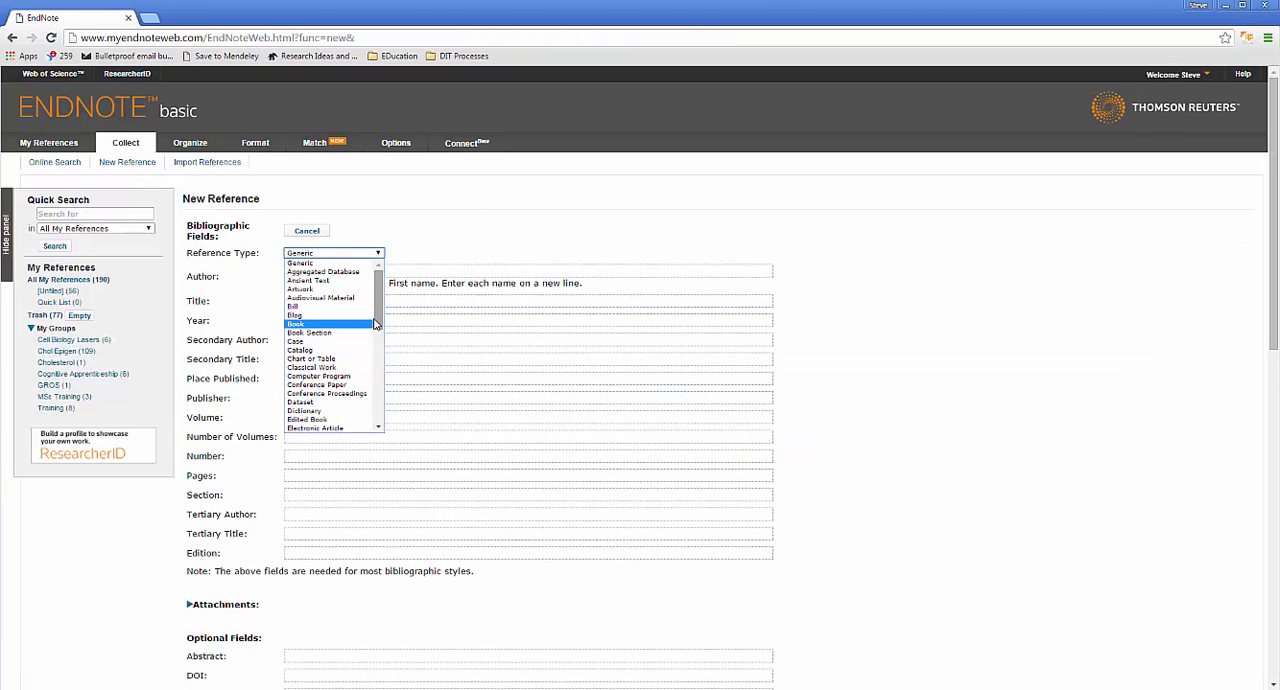
mouse_move(375, 323)
left_mouse_down()
mouse_move(382, 418)
mouse_move(378, 318)
left_mouse_up()
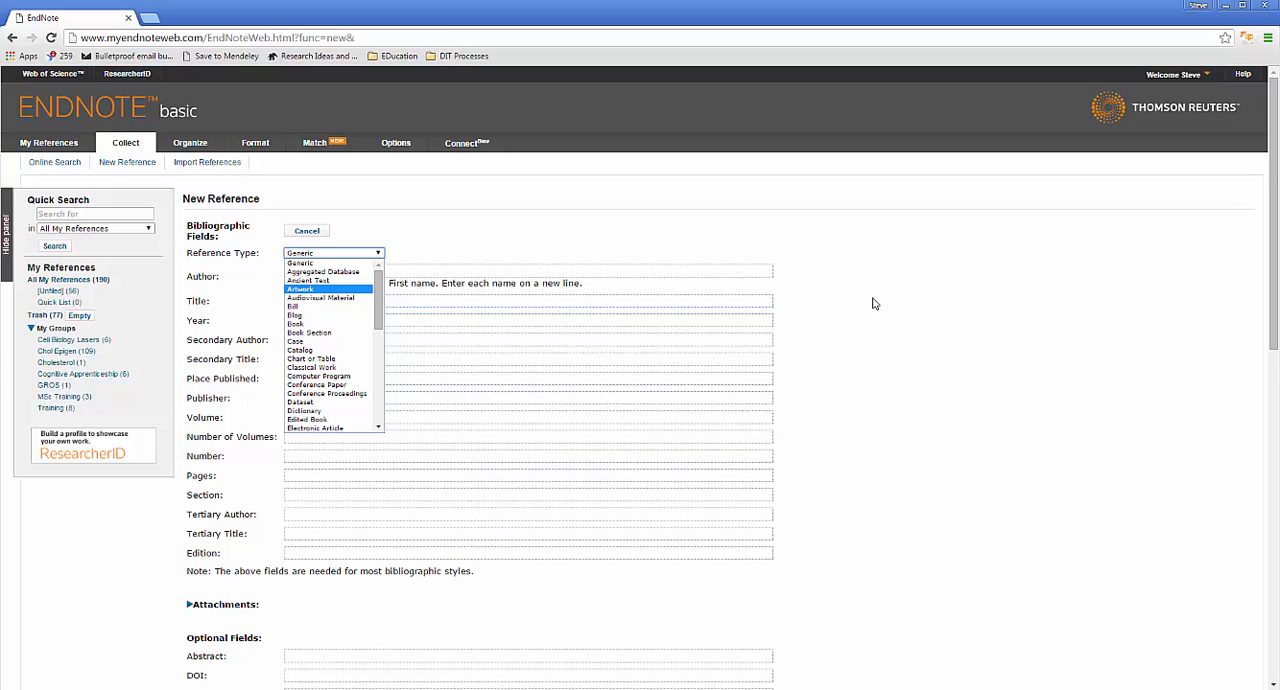
mouse_move(245, 140)
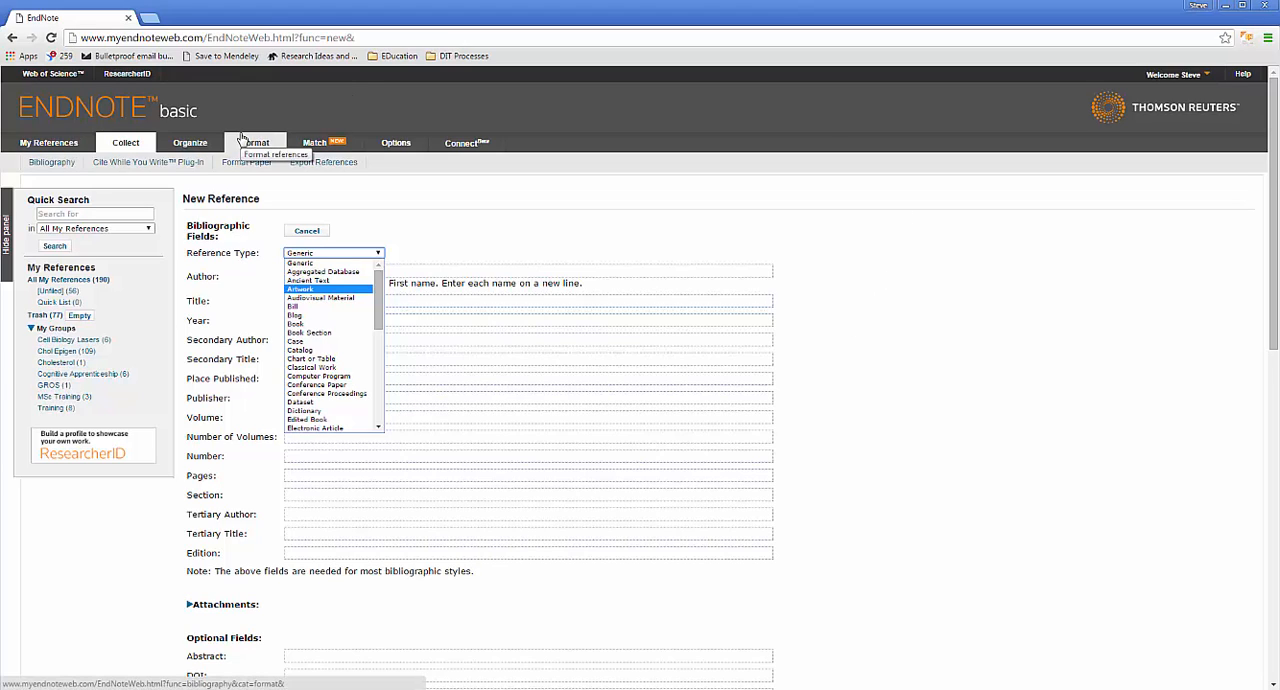
left_click(374, 200)
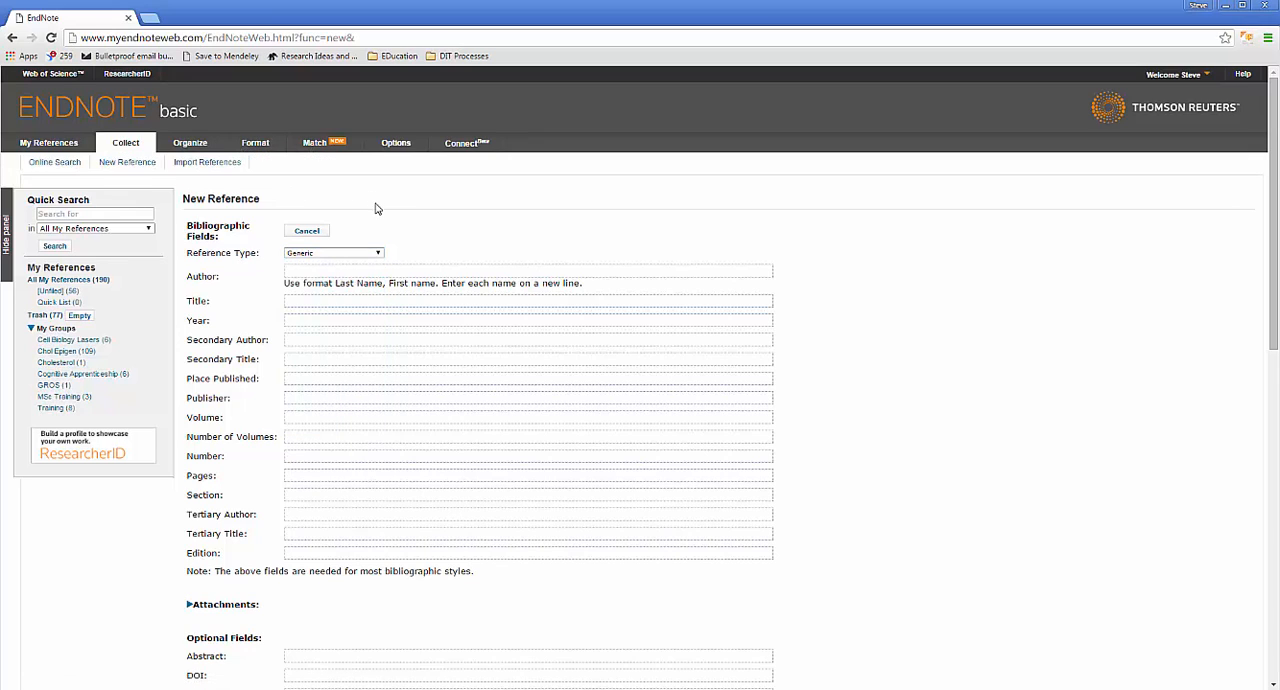
Step: Open the Cite While You Write plug-in page among the formatting tools to view its download options
mouse_move(188, 145)
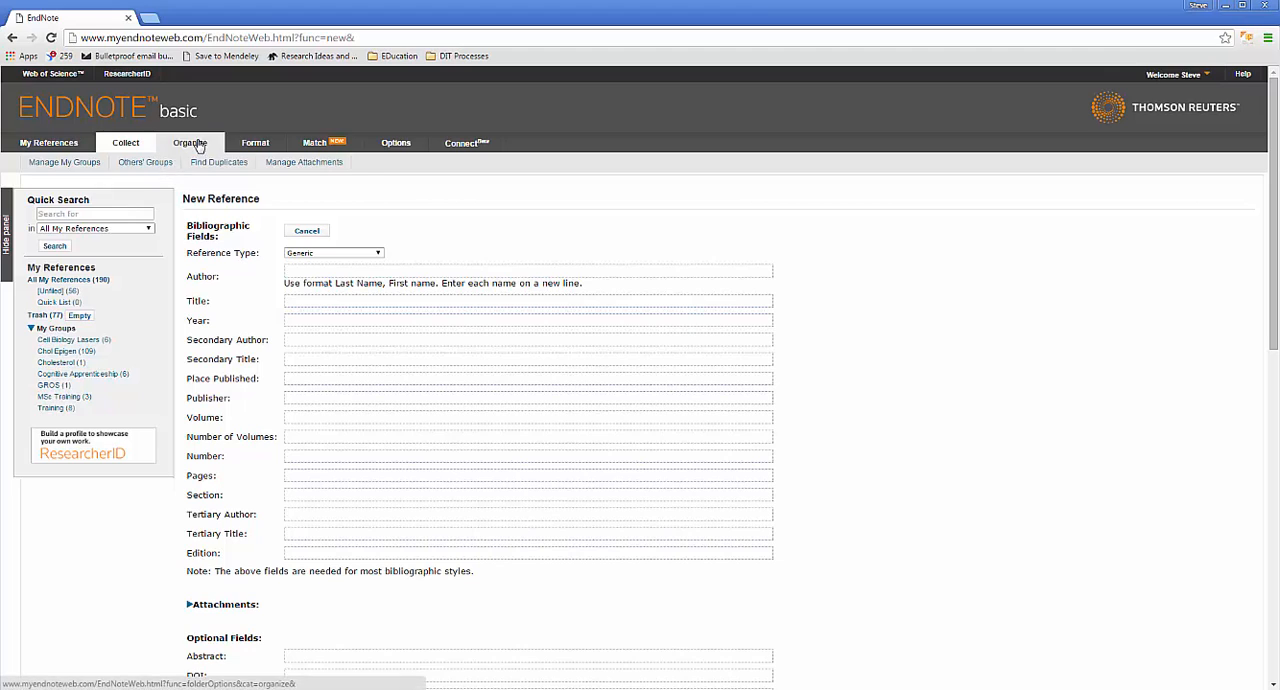
mouse_move(262, 145)
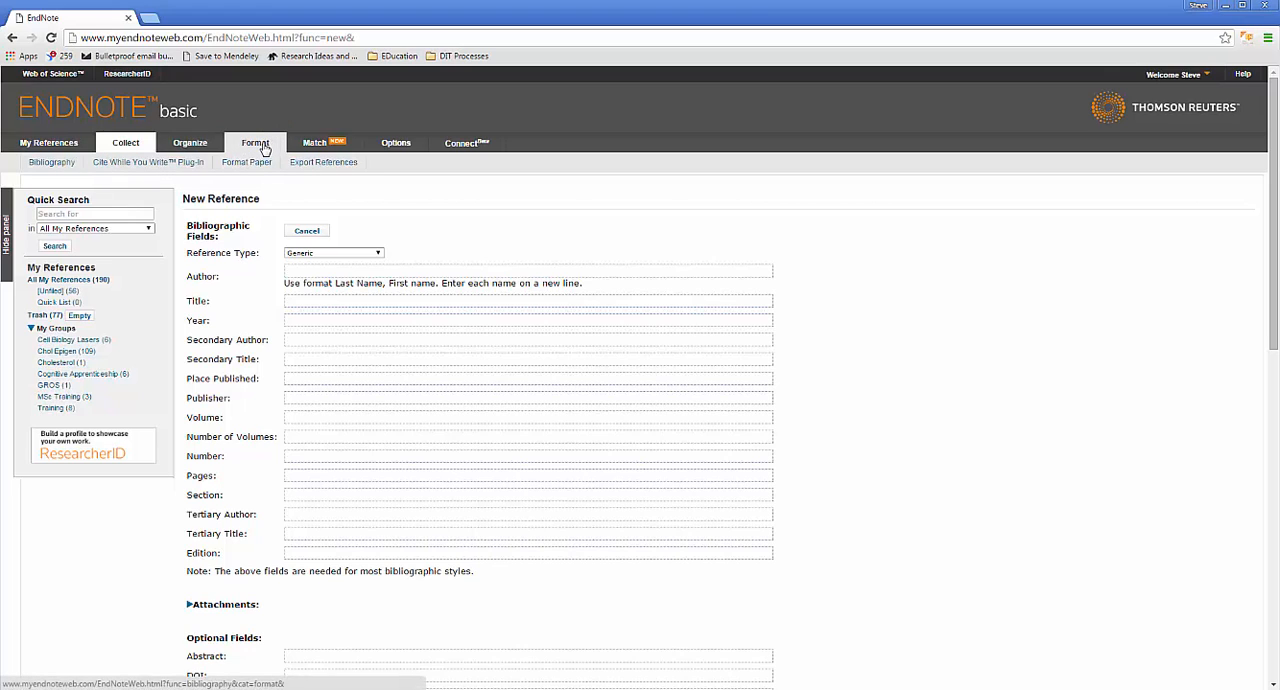
left_click(264, 147)
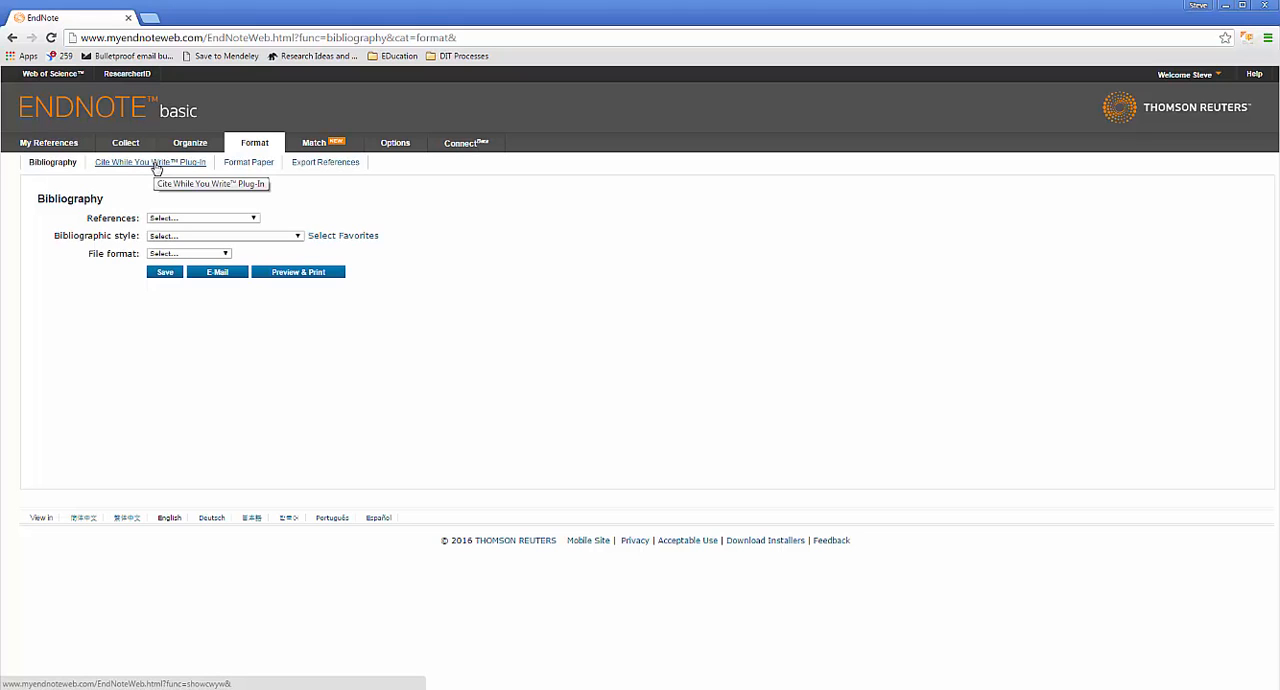
left_click(156, 165)
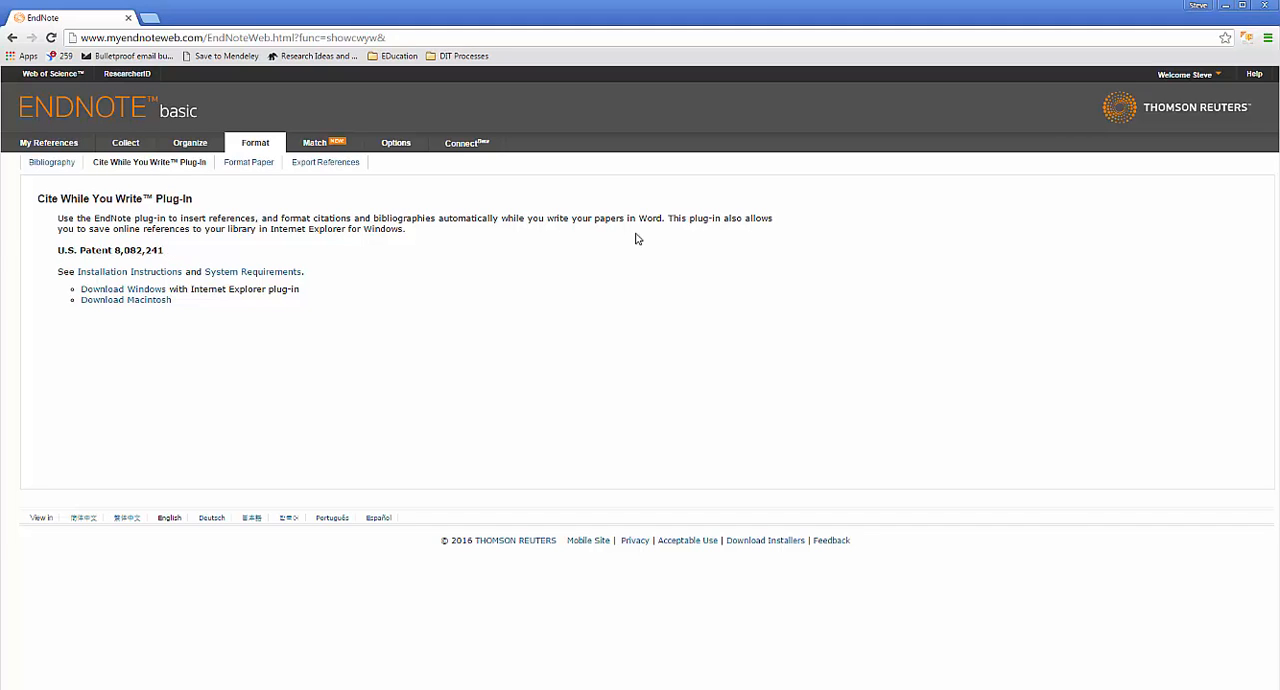
Step: Read the Windows installation instructions for the Cite While You Write plug-in and close the help page
left_click(149, 273)
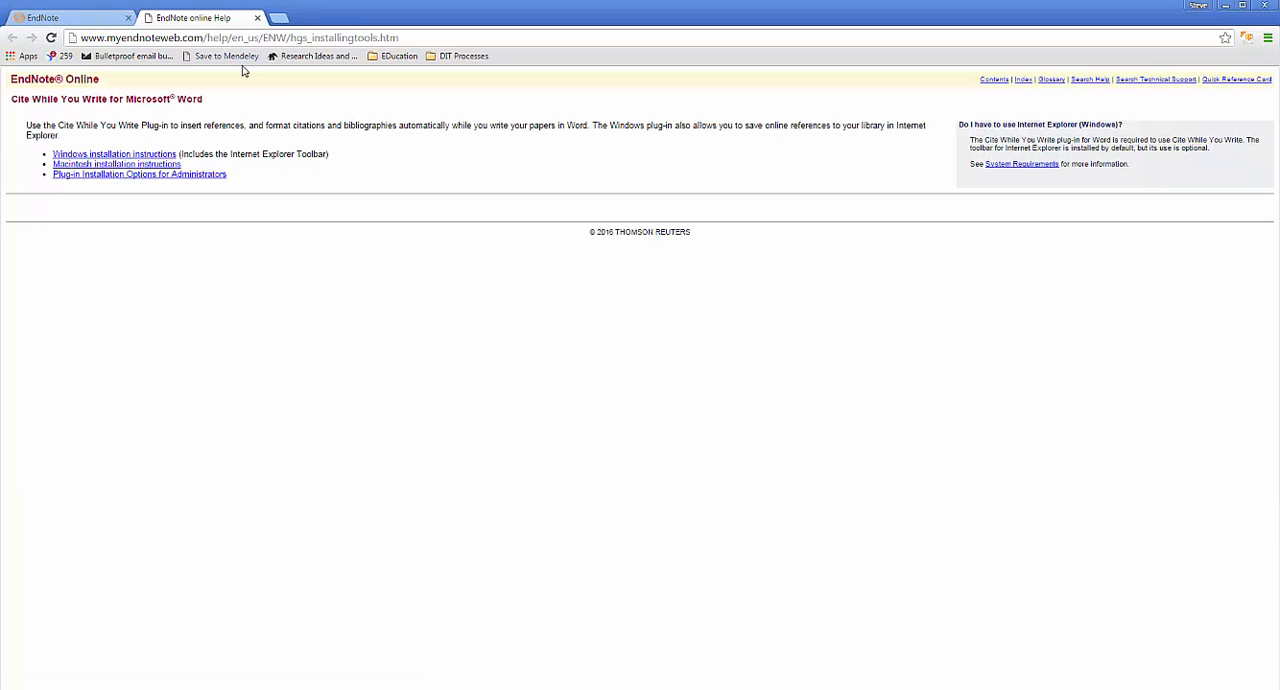
left_click(152, 155)
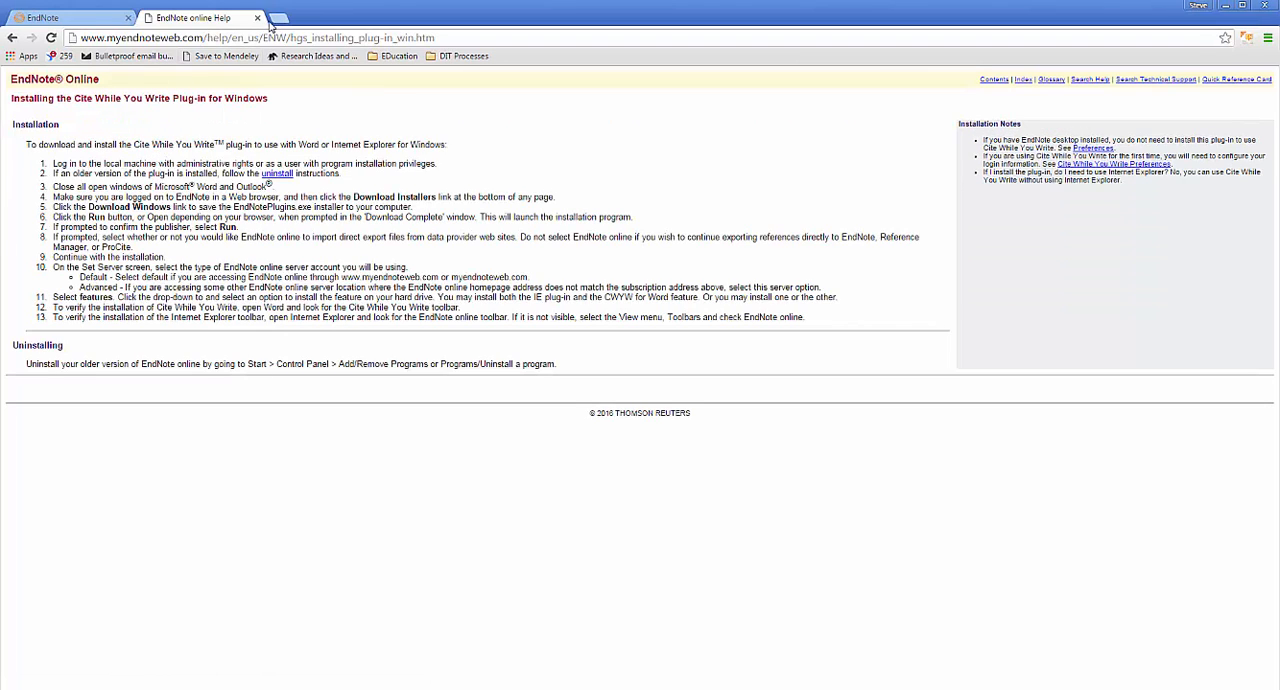
left_click(257, 19)
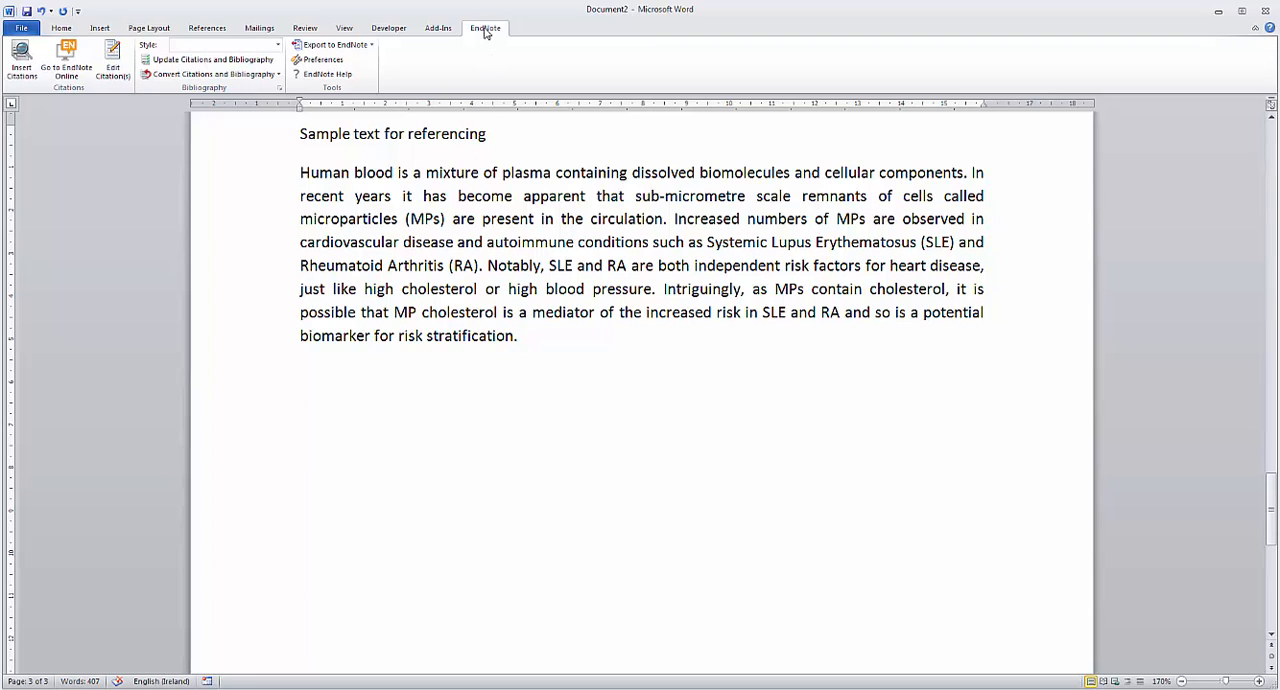
left_click(68, 31)
left_click(100, 30)
left_click(152, 31)
left_click(200, 31)
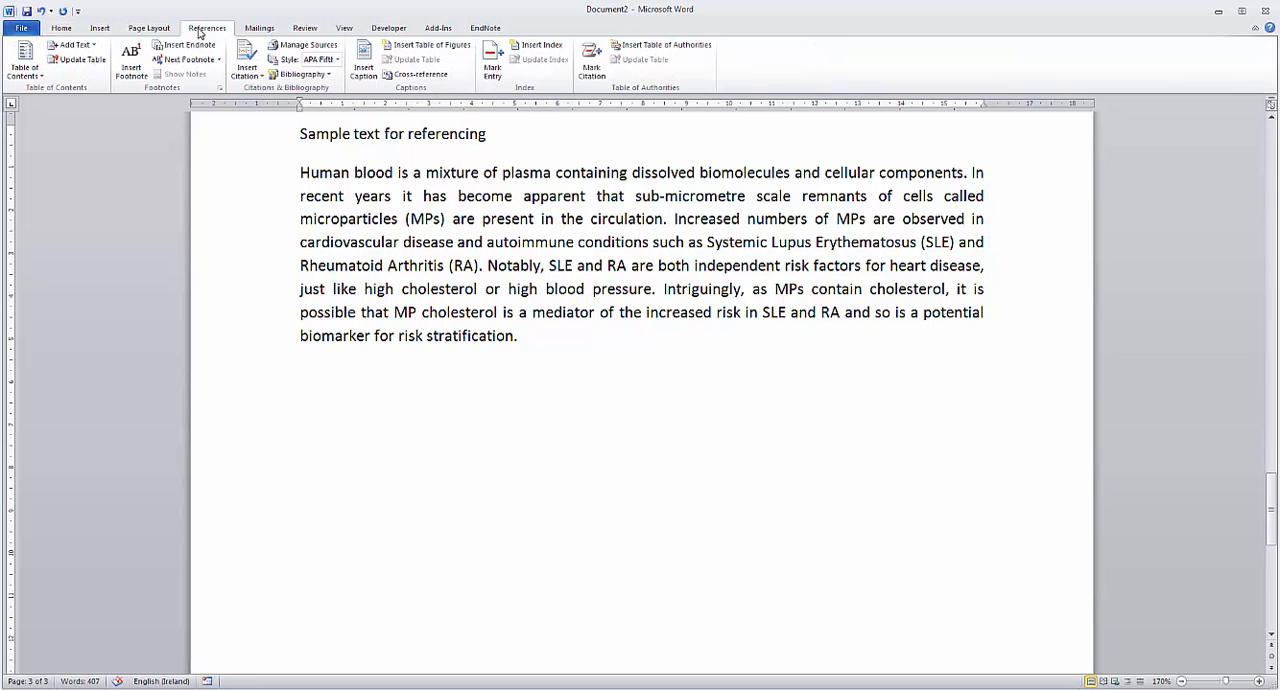
left_click(260, 29)
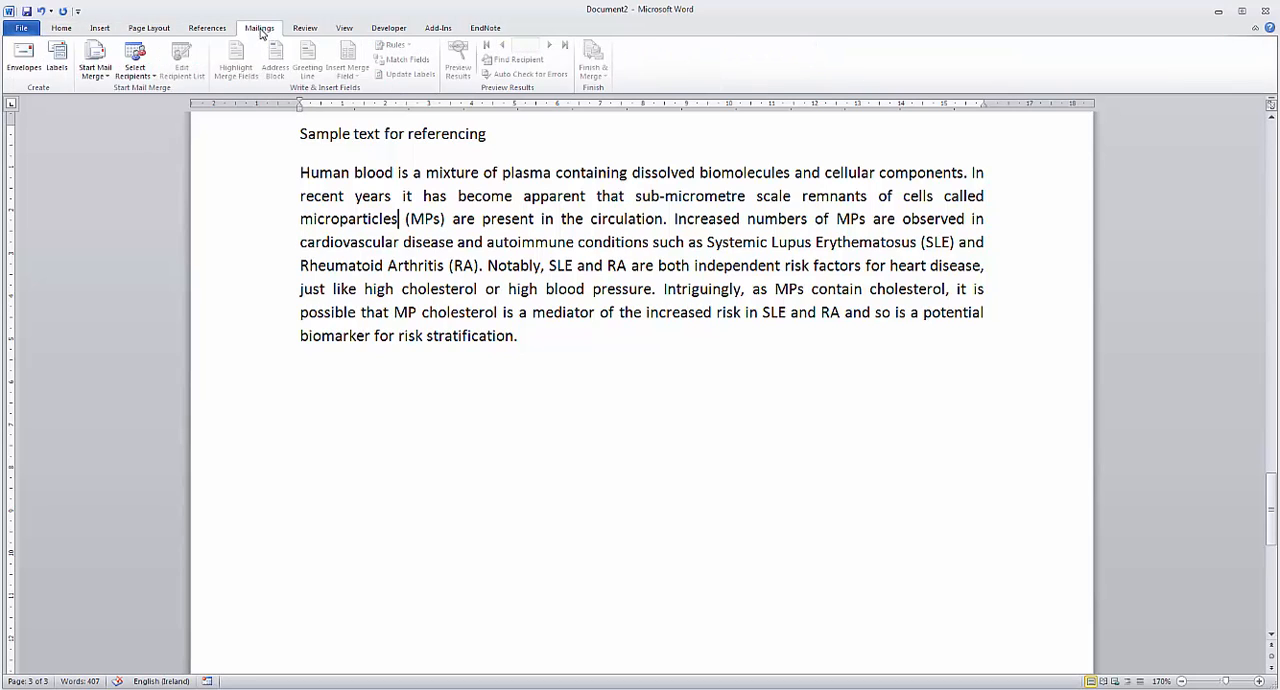
left_click(305, 29)
left_click(340, 29)
left_click(389, 28)
left_click(438, 28)
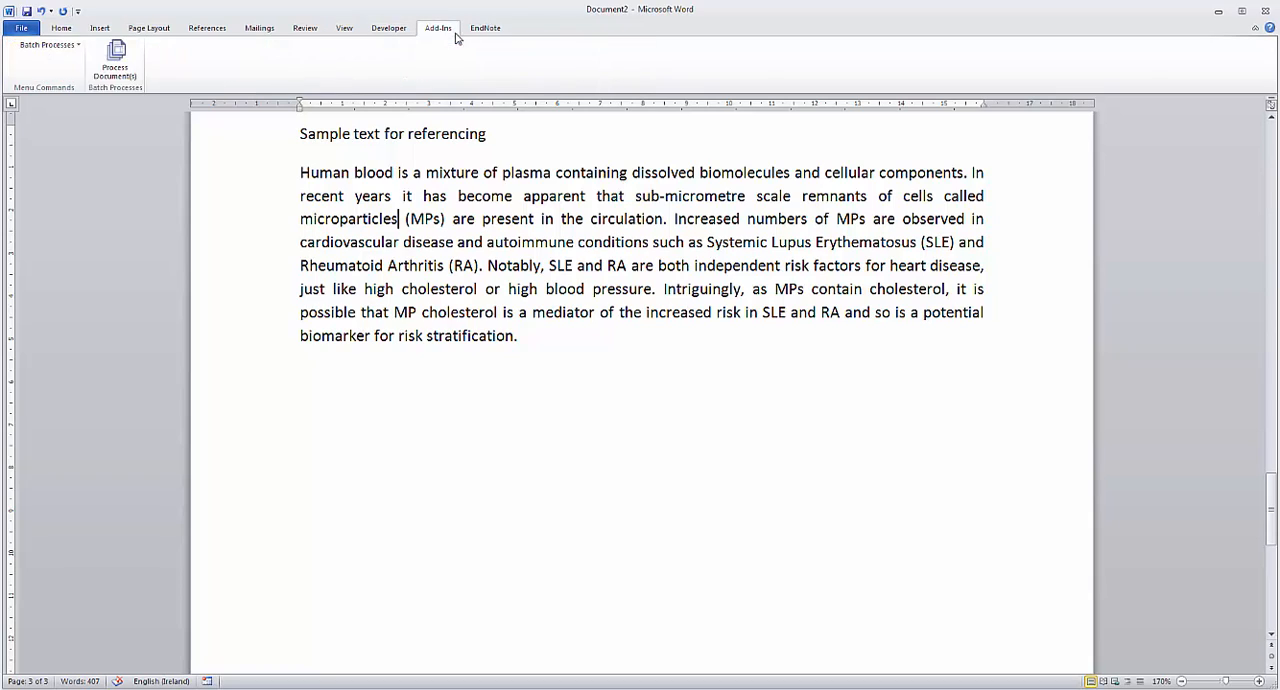
Step: Show the EndNote citation commands in the Word document
left_click(485, 28)
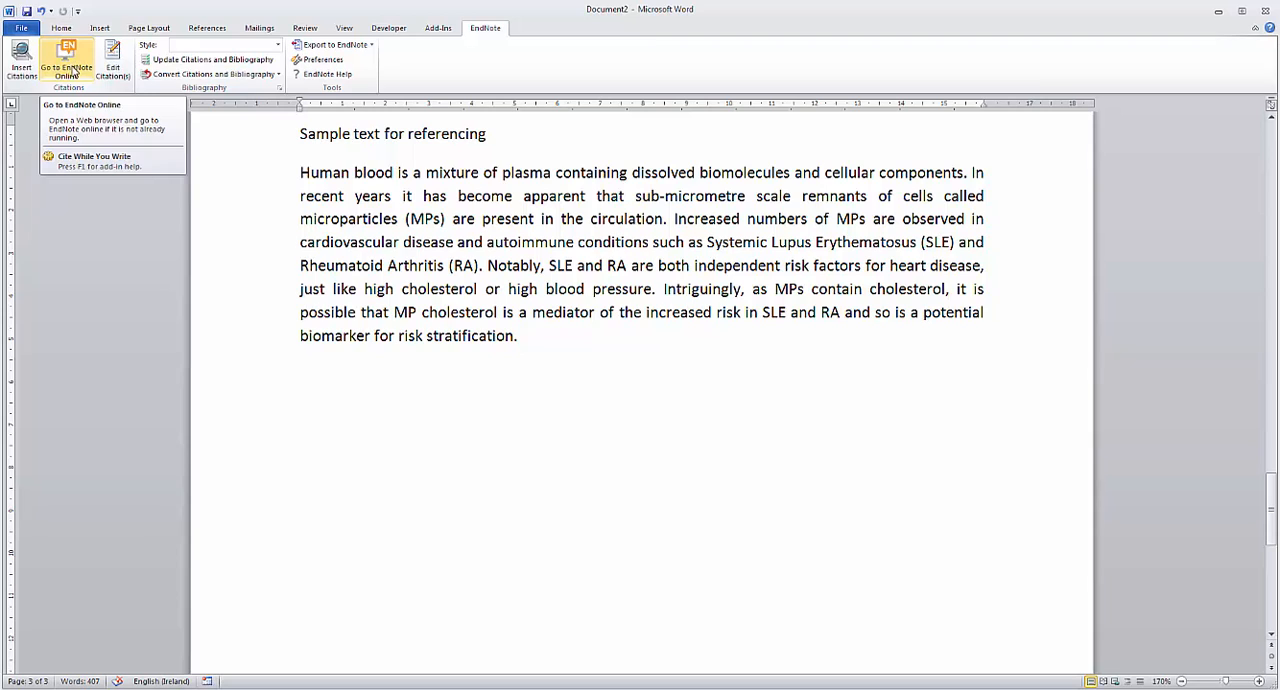
left_click(22, 68)
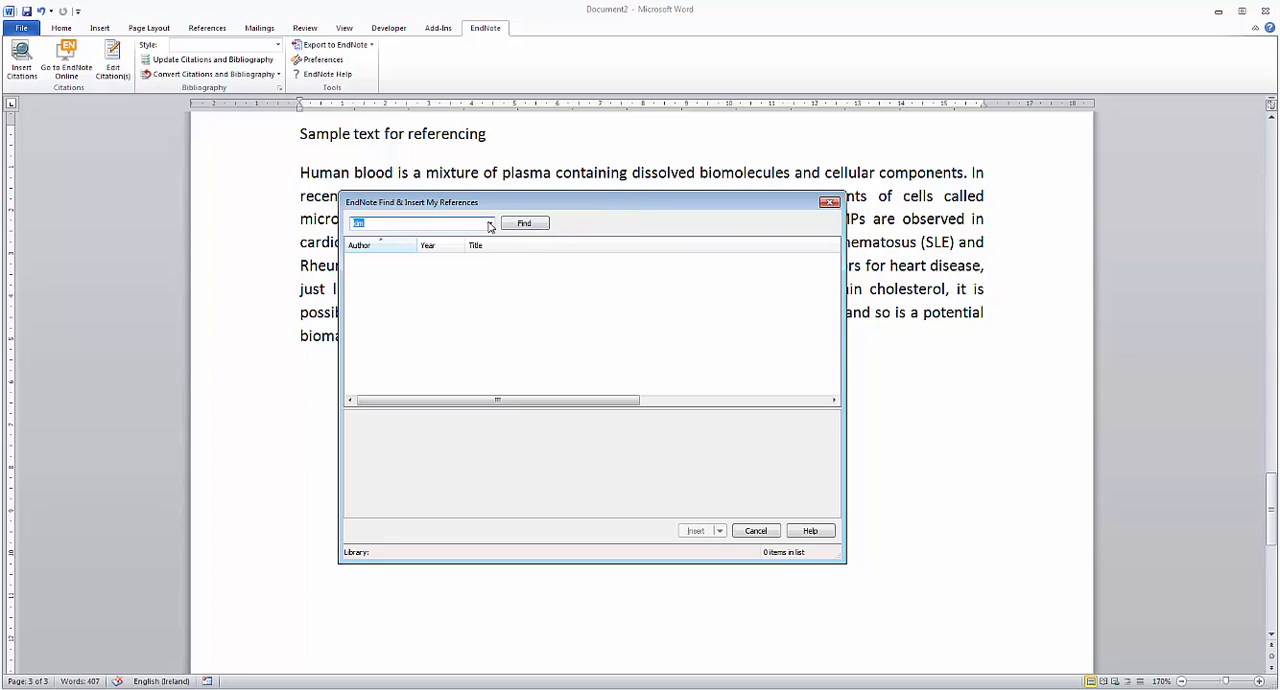
left_click(489, 223)
left_click(524, 223)
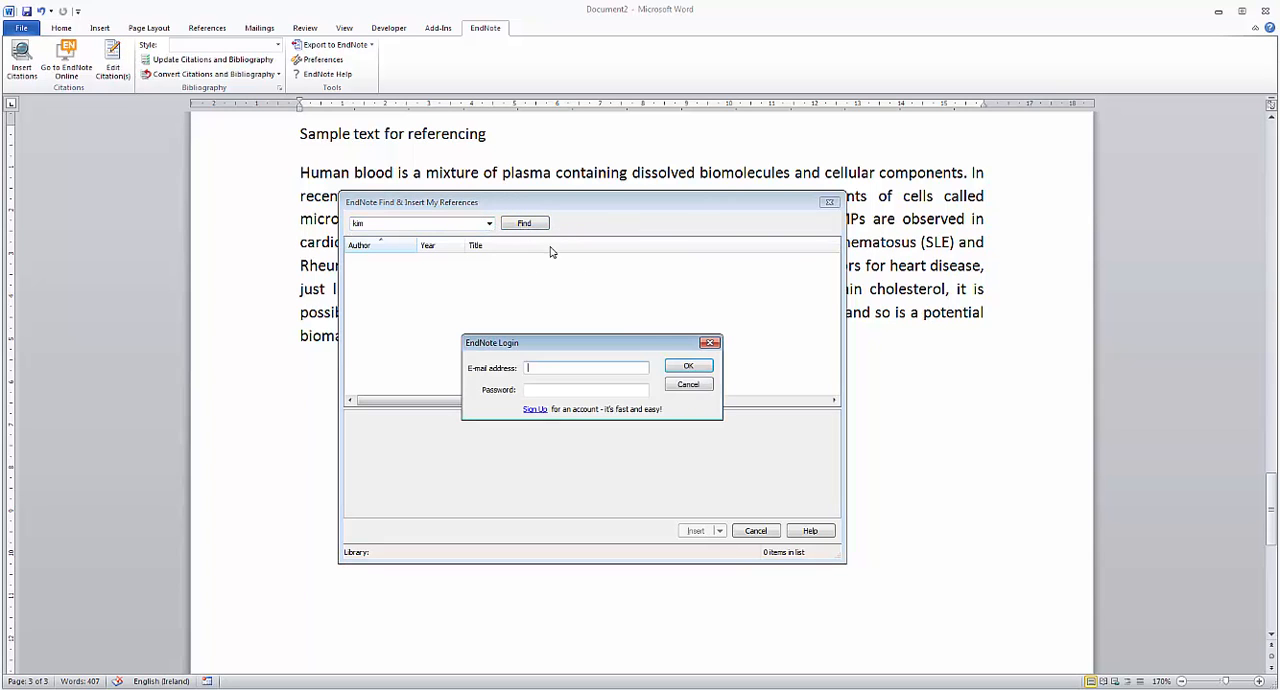
left_click_drag(658, 344, 612, 312)
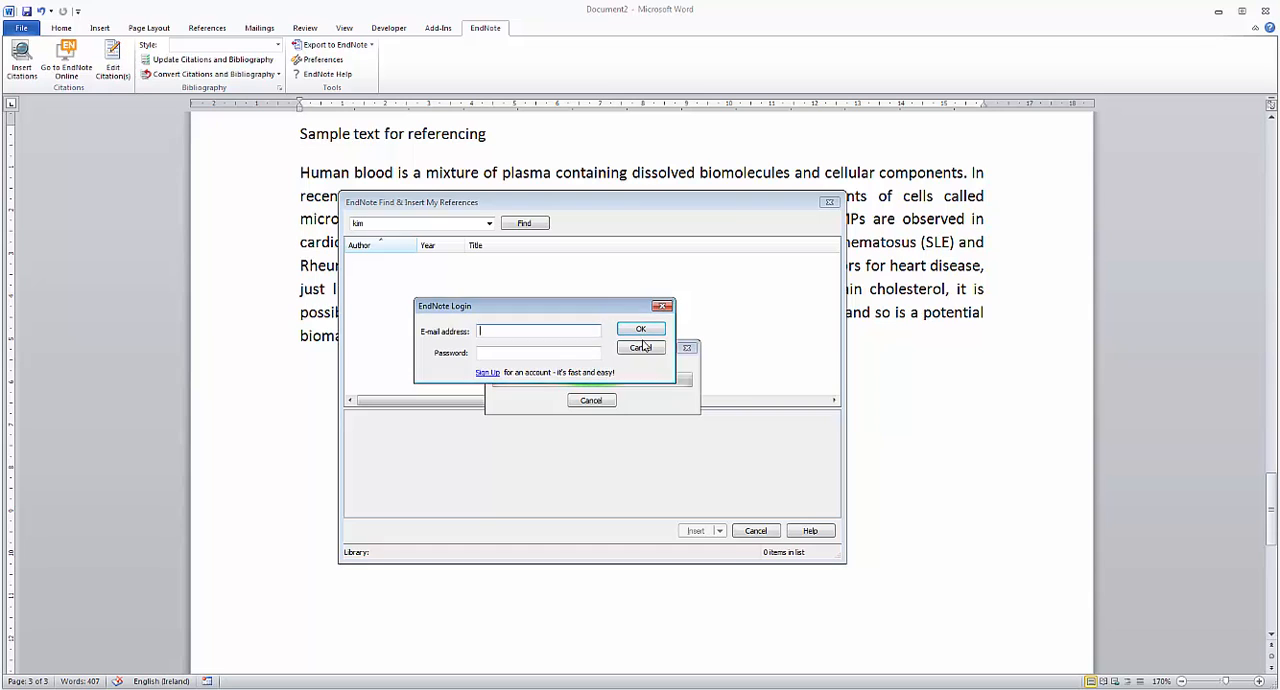
left_click(645, 331)
left_click(121, 408)
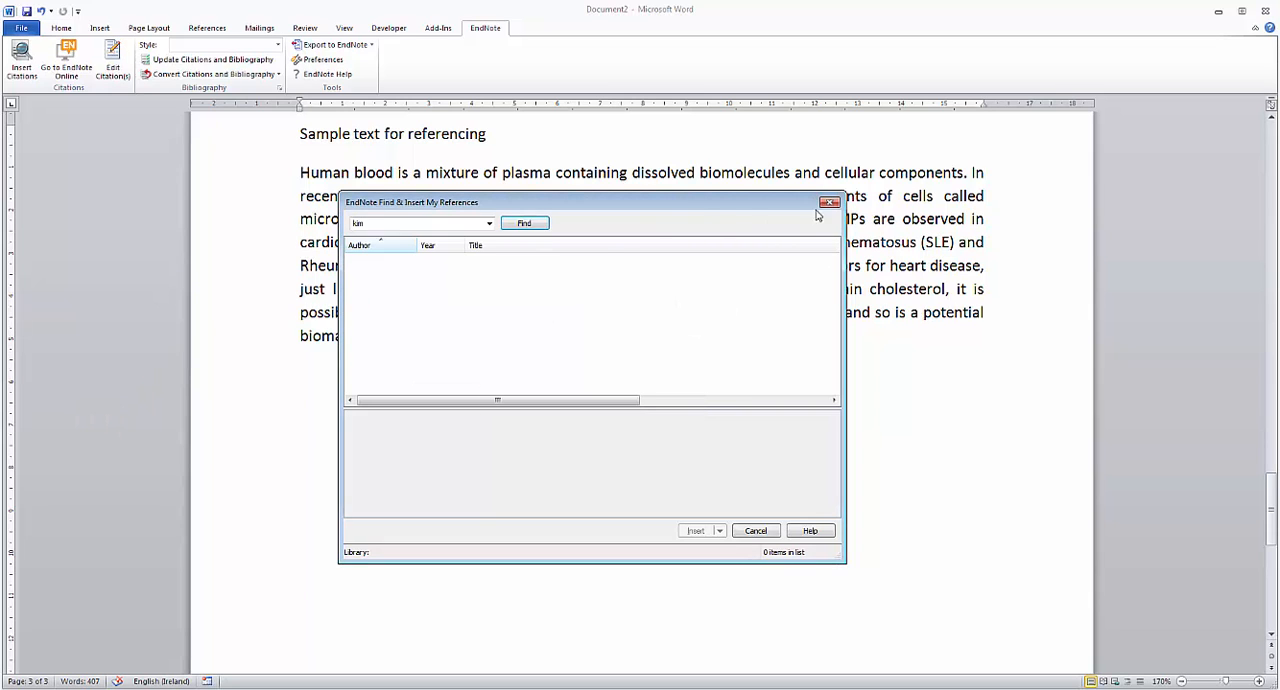
left_click(829, 202)
Step: Open the EndNote reference finder and search the library for an author's surname
left_click(30, 70)
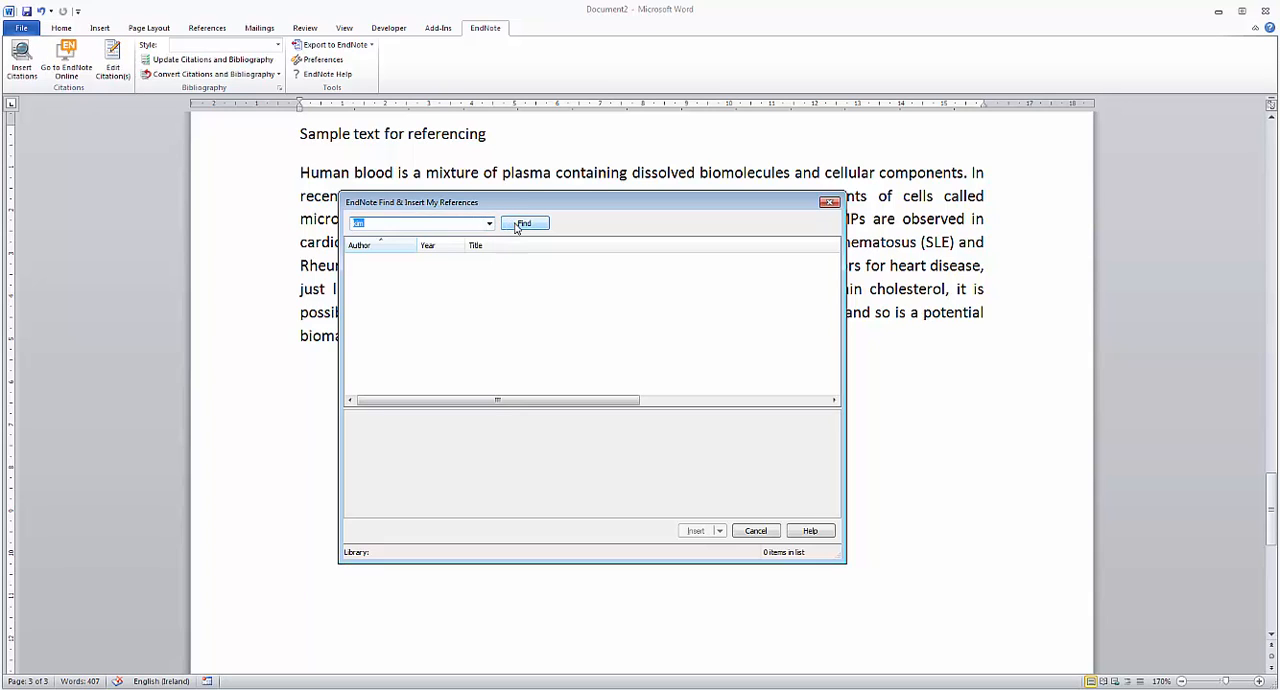
type("meaney")
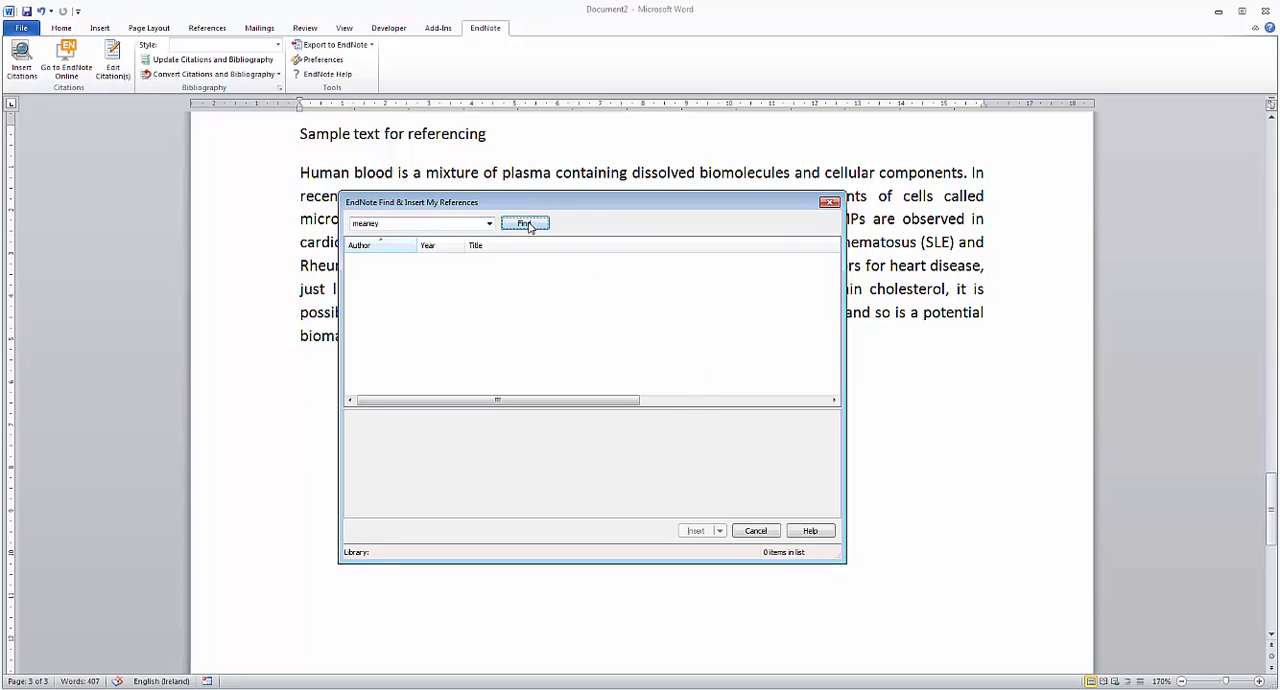
left_click(528, 224)
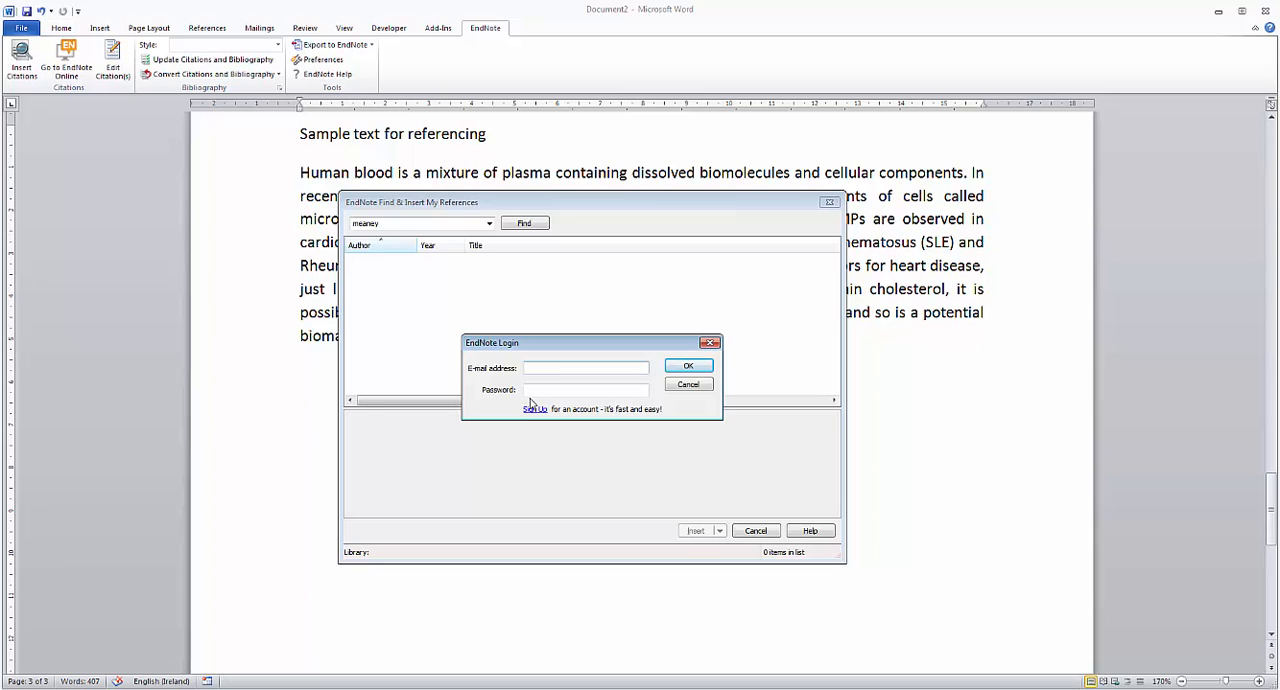
Step: Sign in to EndNote with the account e-mail address and password to run the reference search
key("Tab")
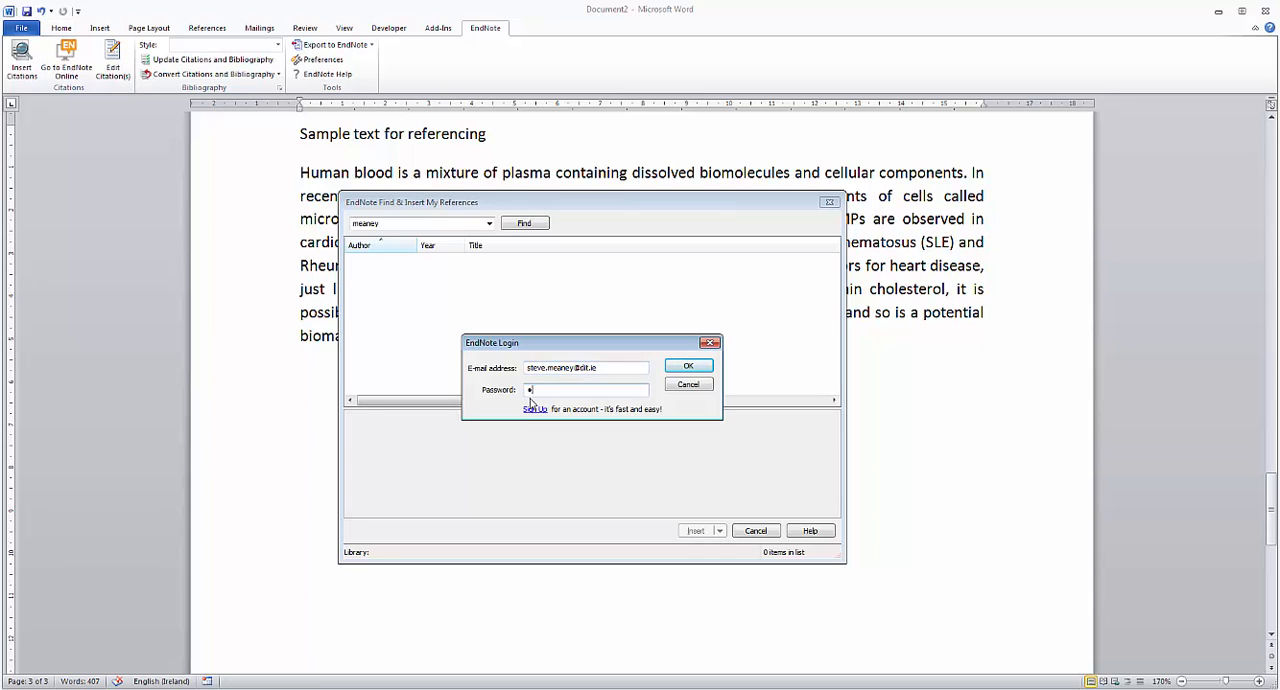
type("*************")
left_click(693, 370)
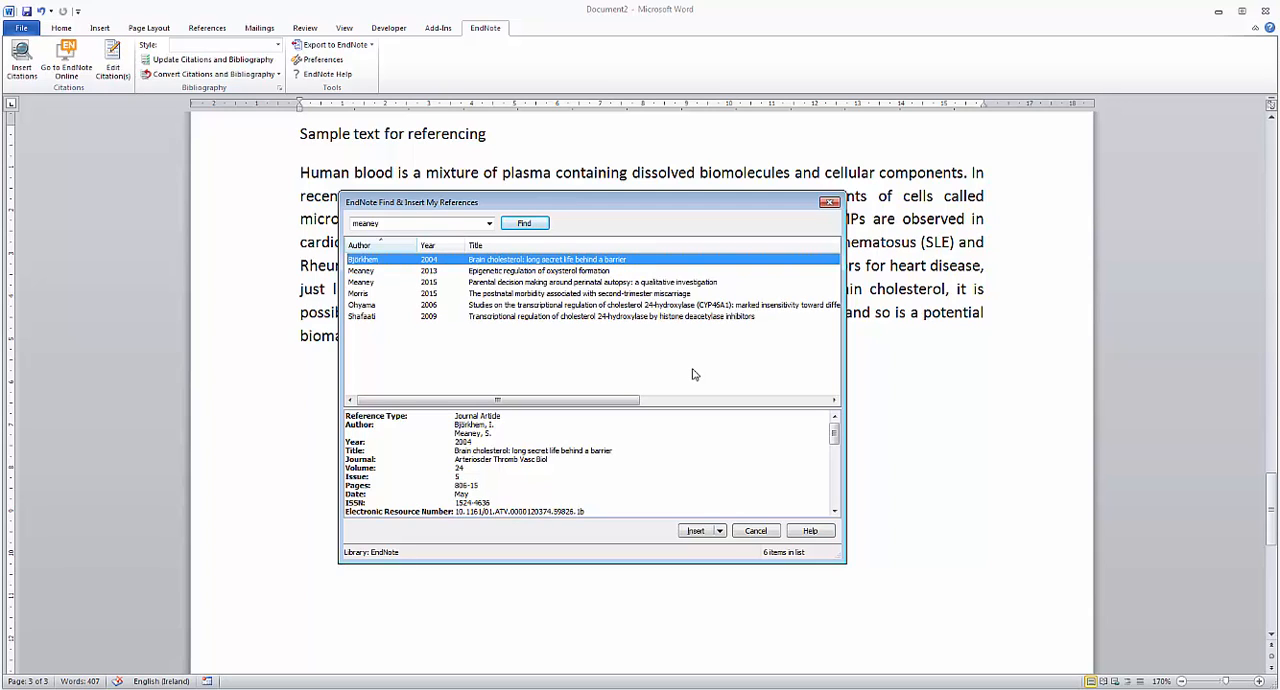
Step: Insert a full citation of "Parental decision making around perinatal autopsy: a qualitative investigation" at the end of the sample paragraph
left_click(384, 283)
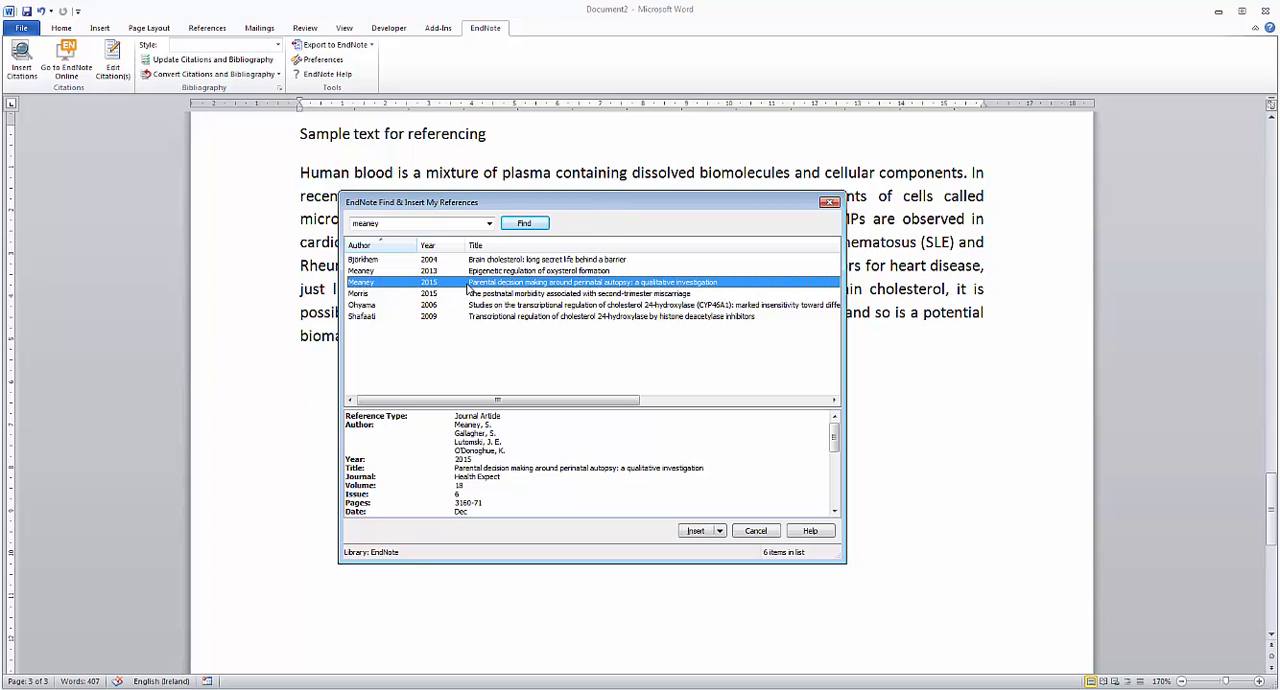
left_click_drag(590, 196, 564, 273)
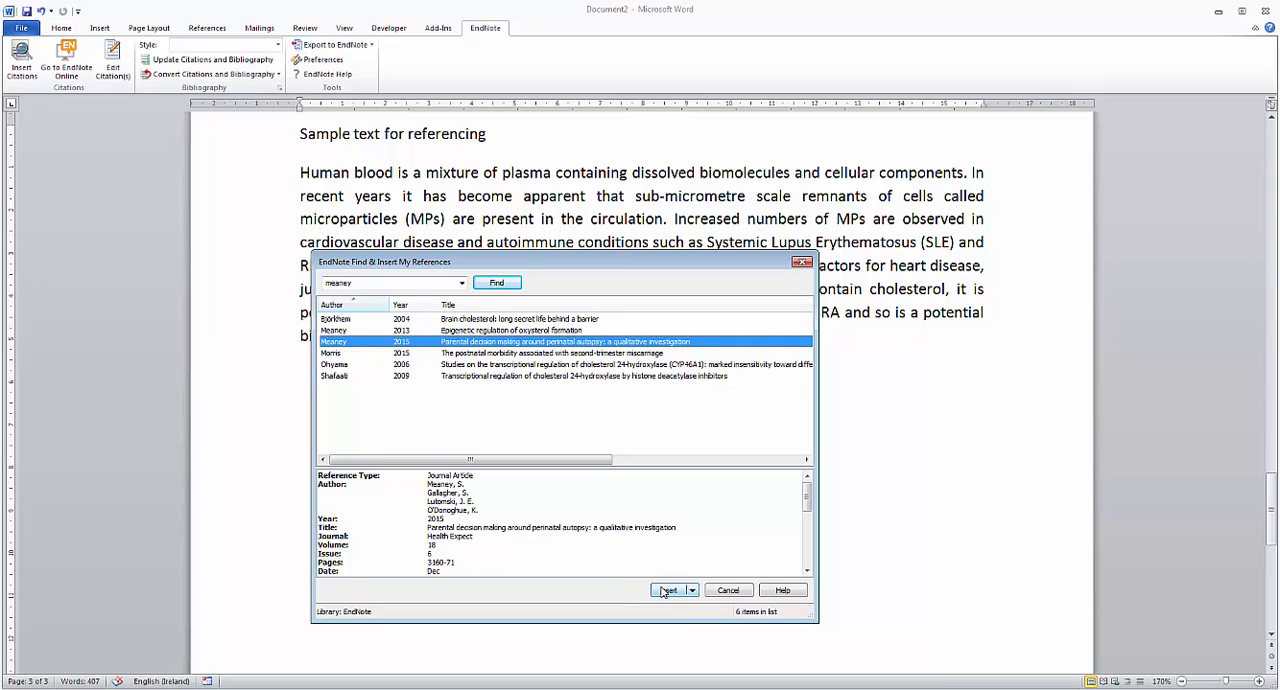
left_click(693, 592)
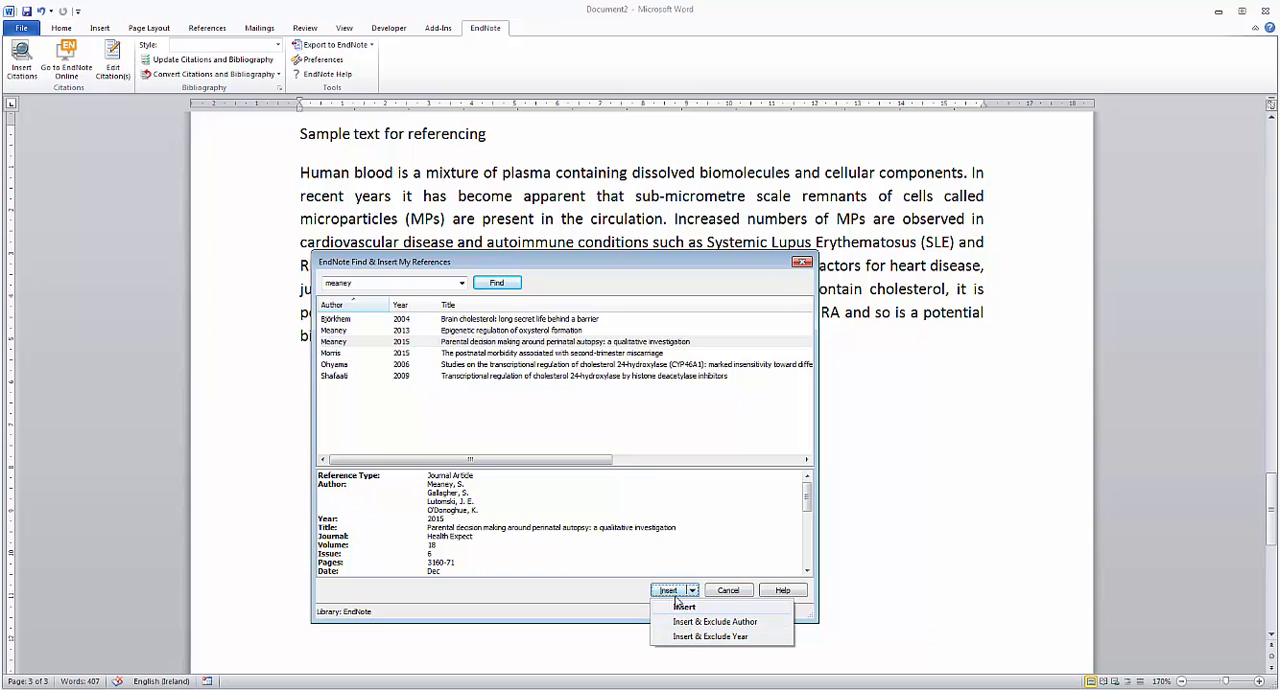
left_click(681, 609)
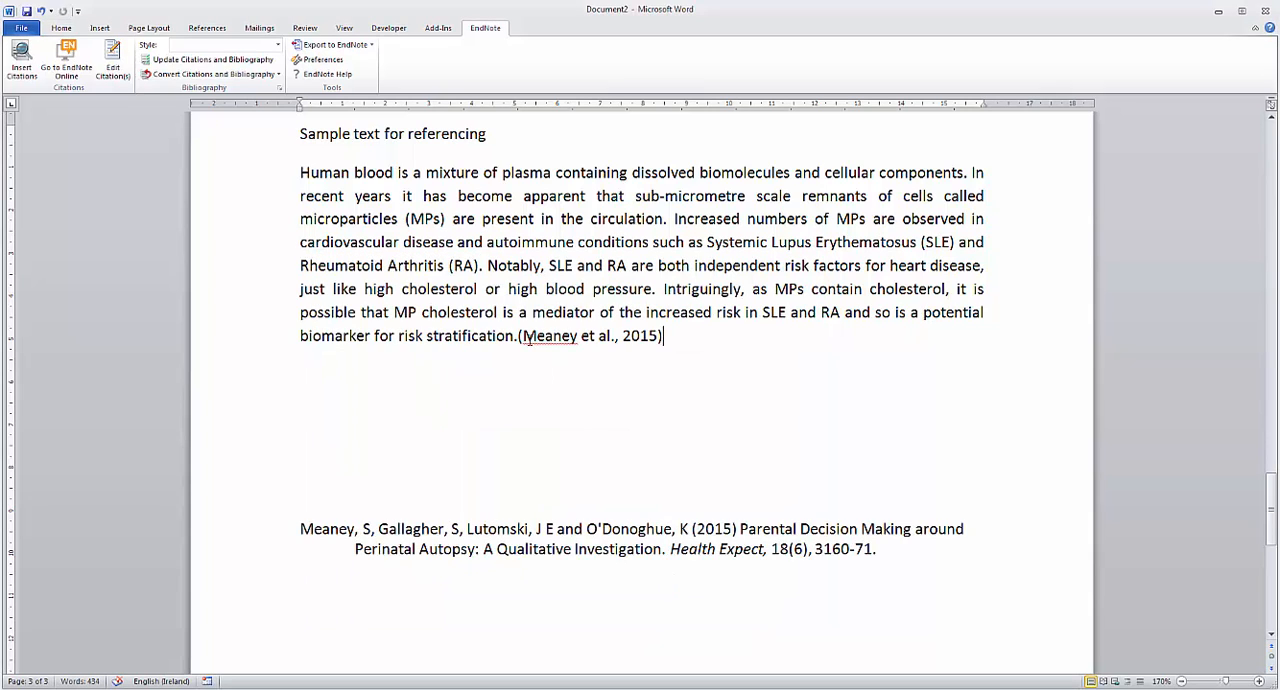
Step: Examine the inserted 2015 citation and its bibliography entry as fields, and update the citation field
left_click_drag(518, 337, 672, 346)
left_click(674, 355)
left_click(514, 338)
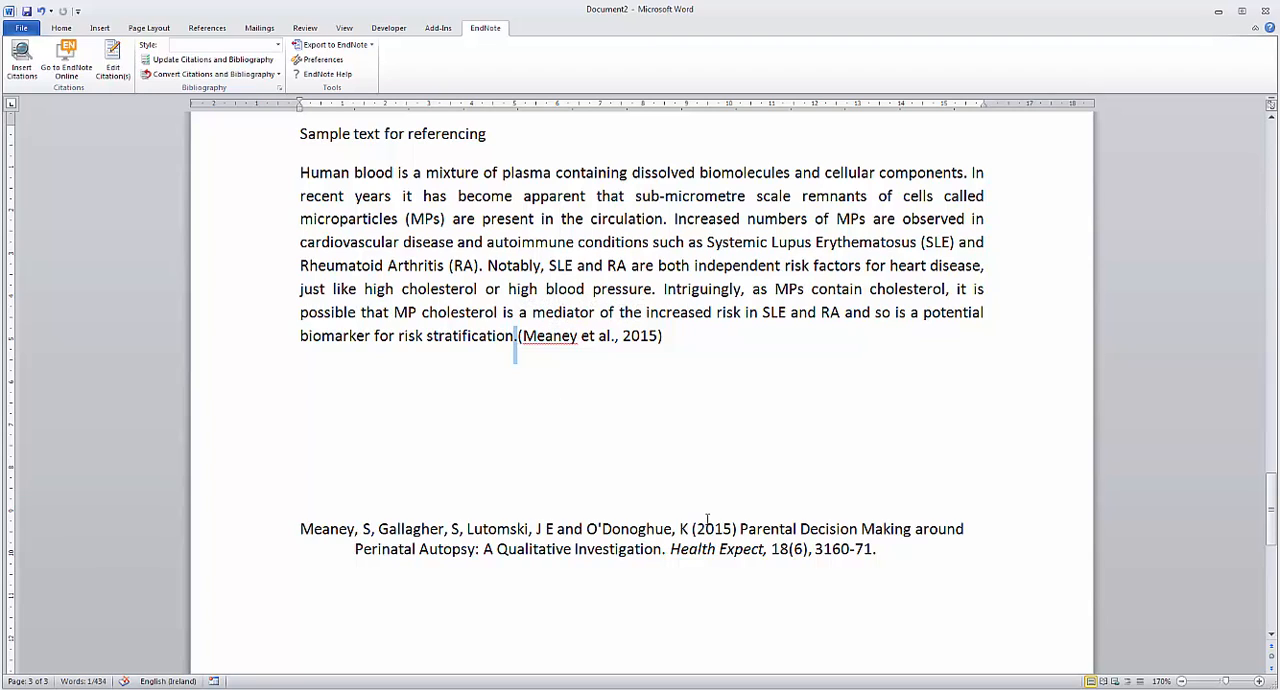
left_click(601, 338)
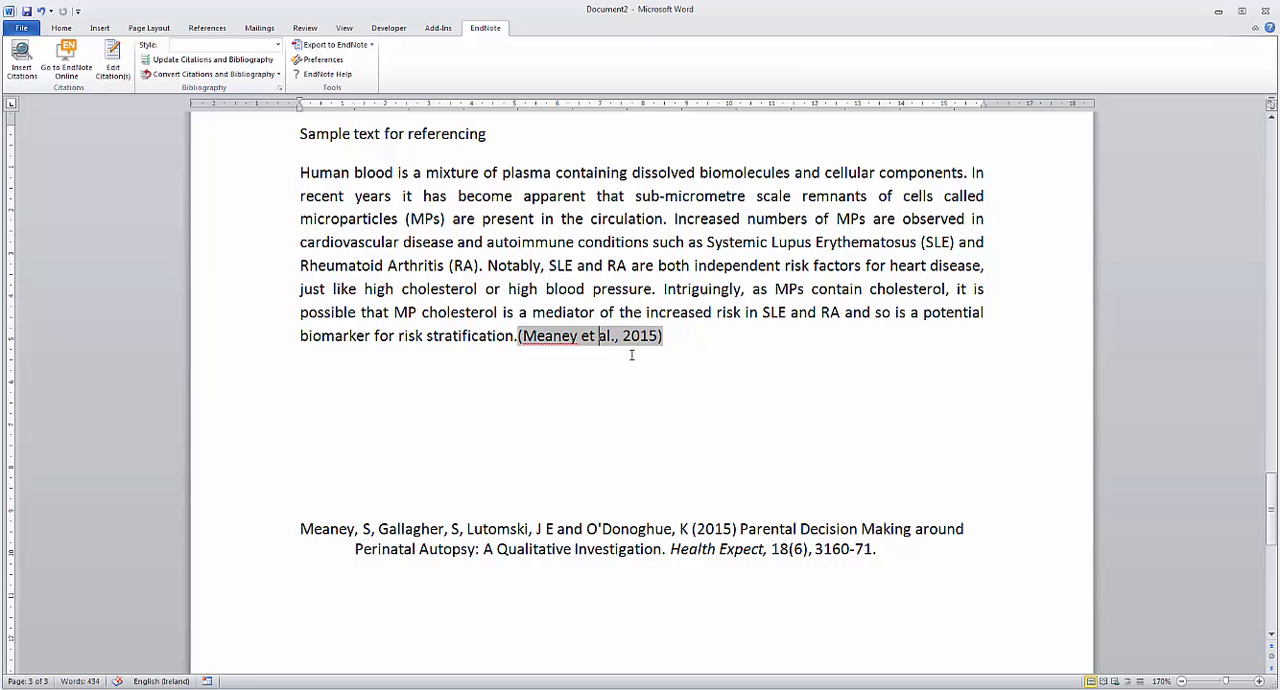
left_click(615, 531)
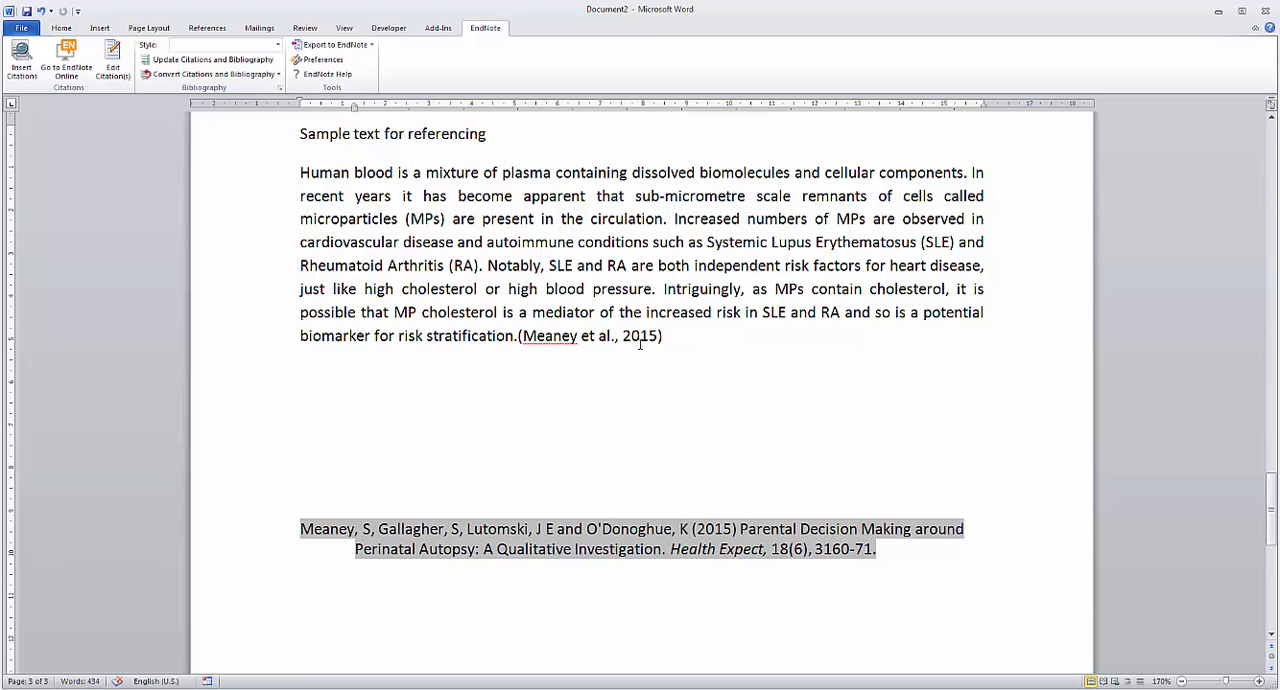
right_click(641, 343)
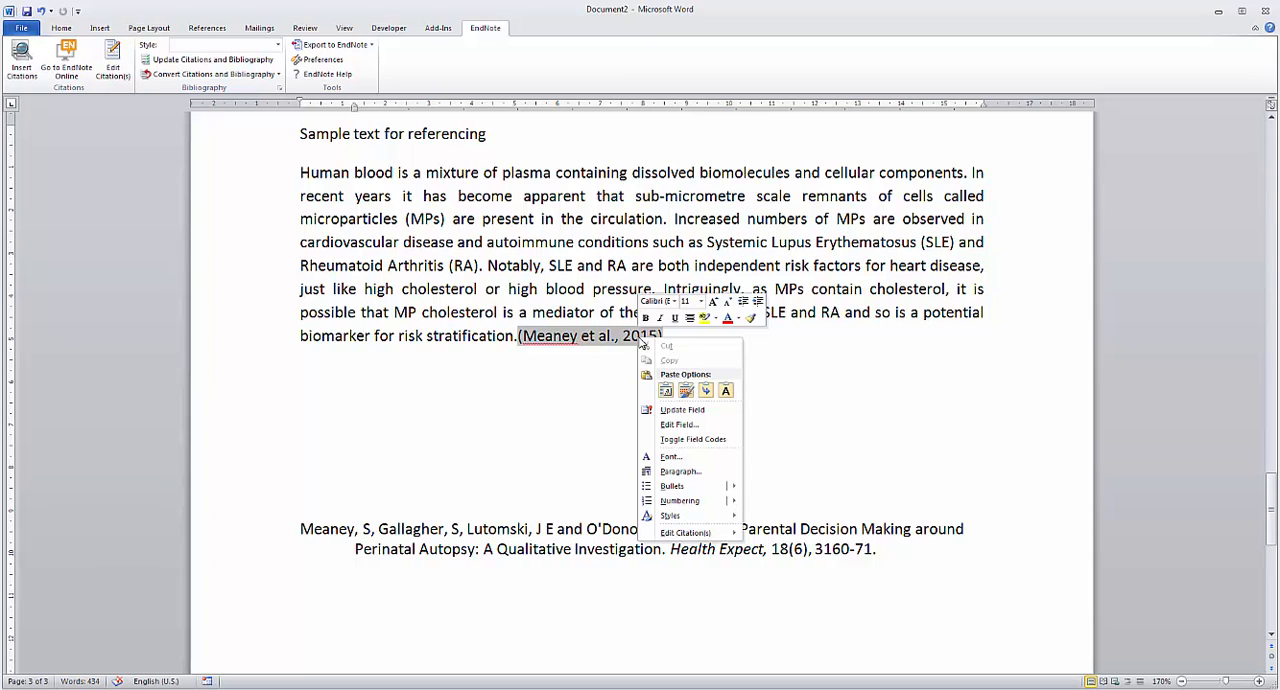
left_click(683, 411)
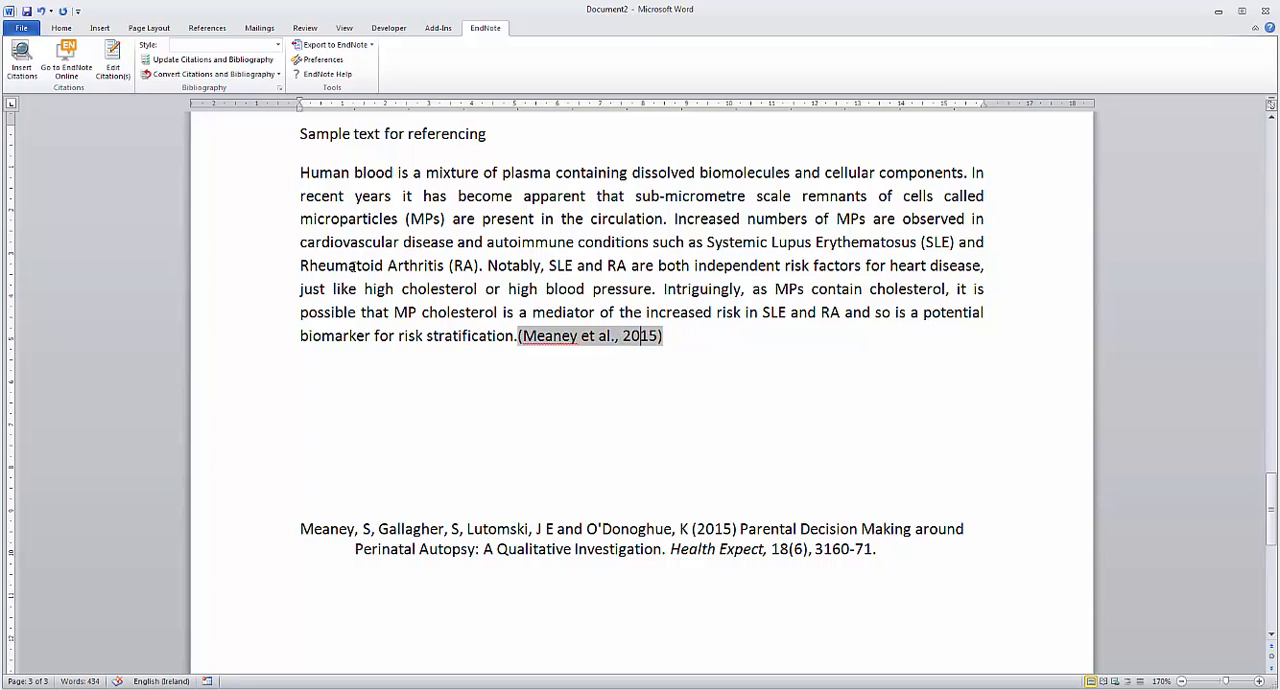
Step: Remove the perinatal autopsy citation from the document through EndNote's citation editor
left_click(113, 70)
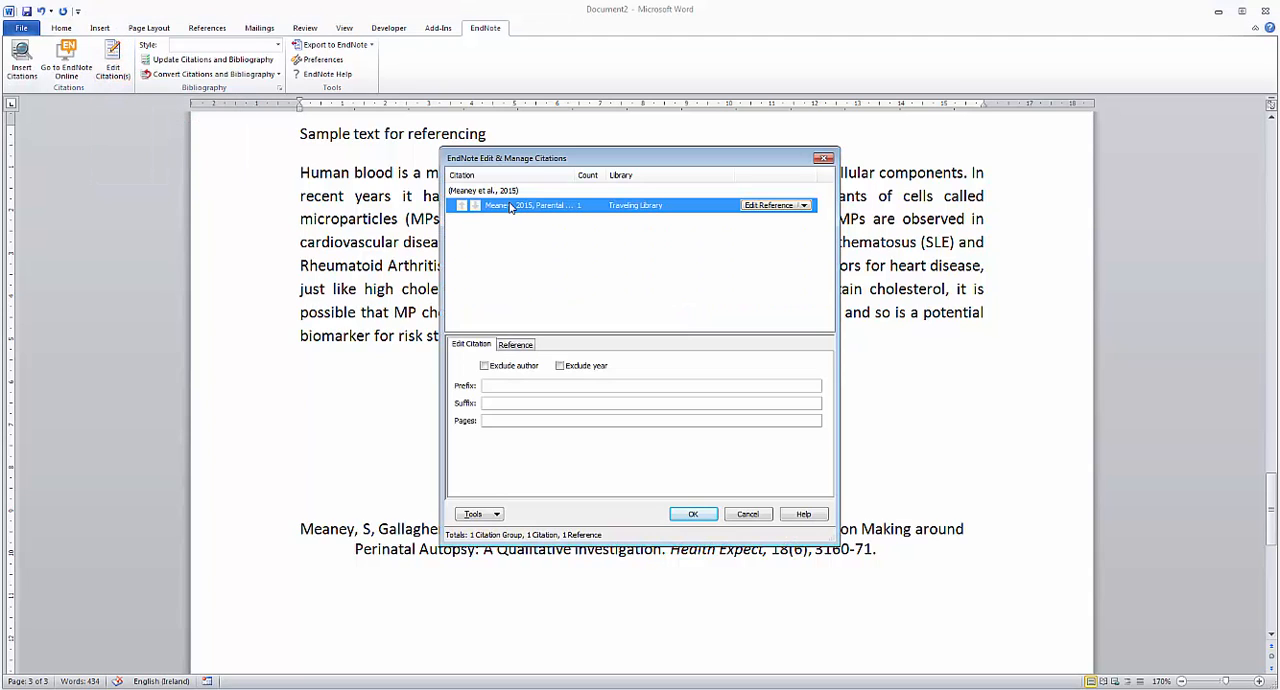
left_click(803, 205)
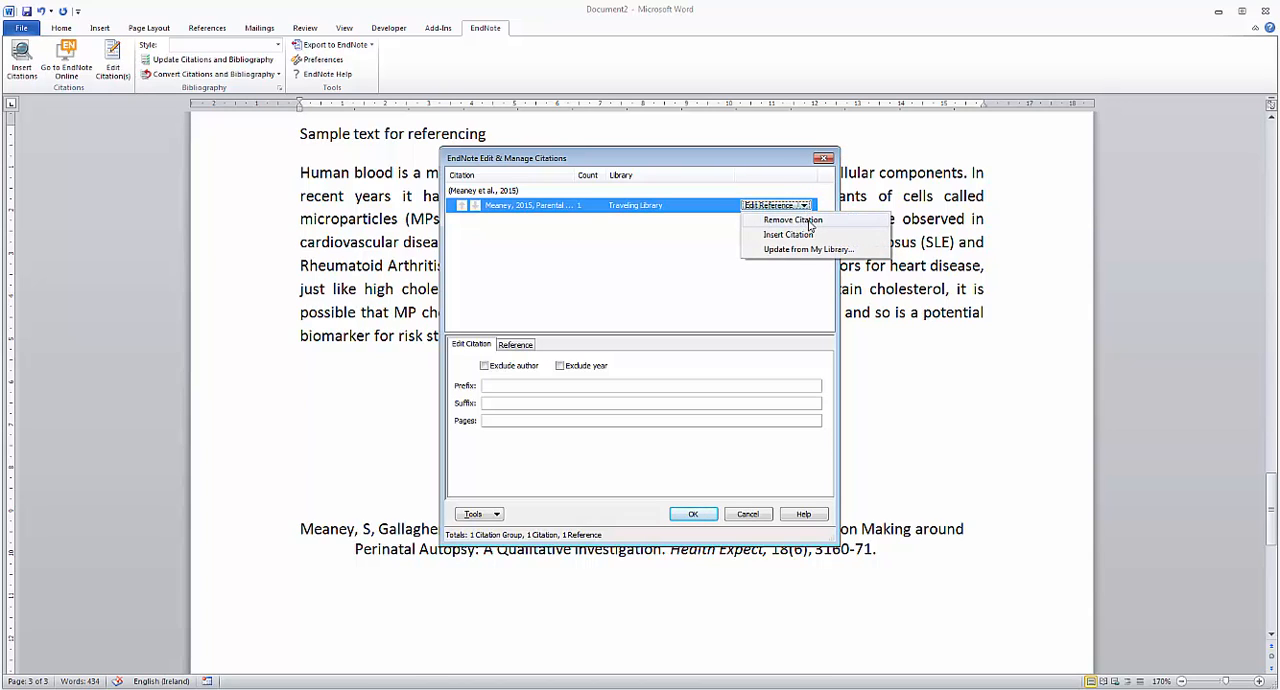
left_click(792, 220)
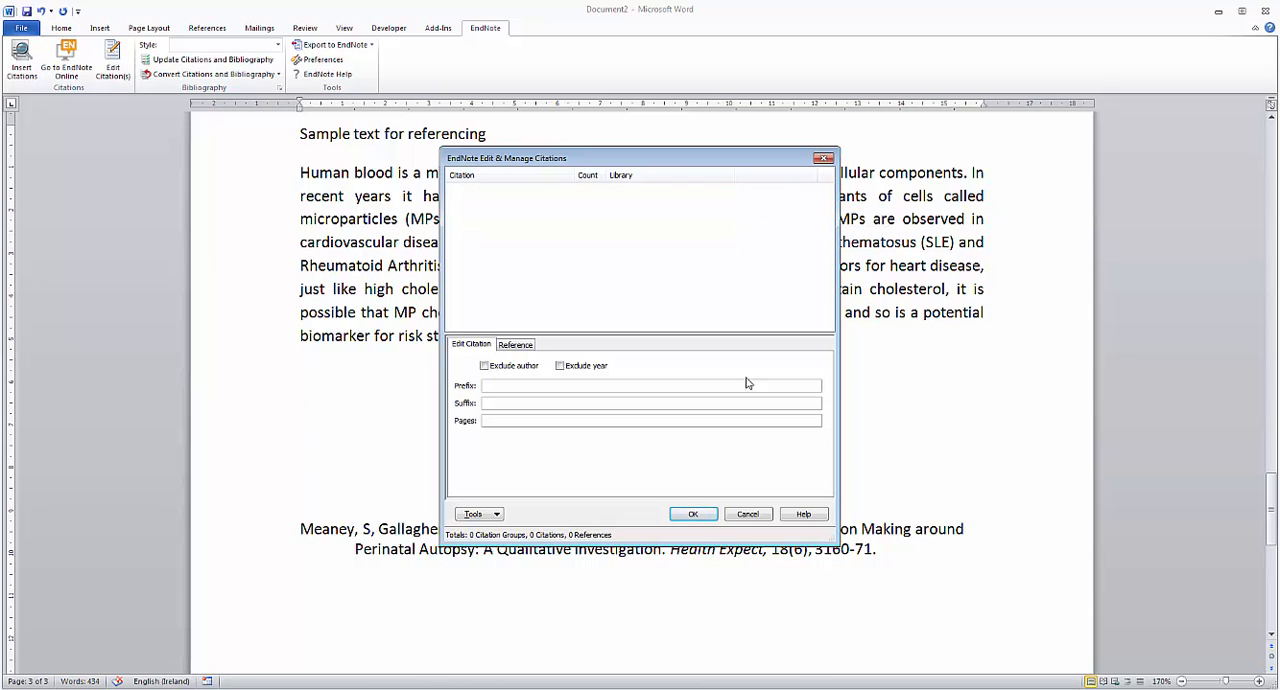
left_click(693, 514)
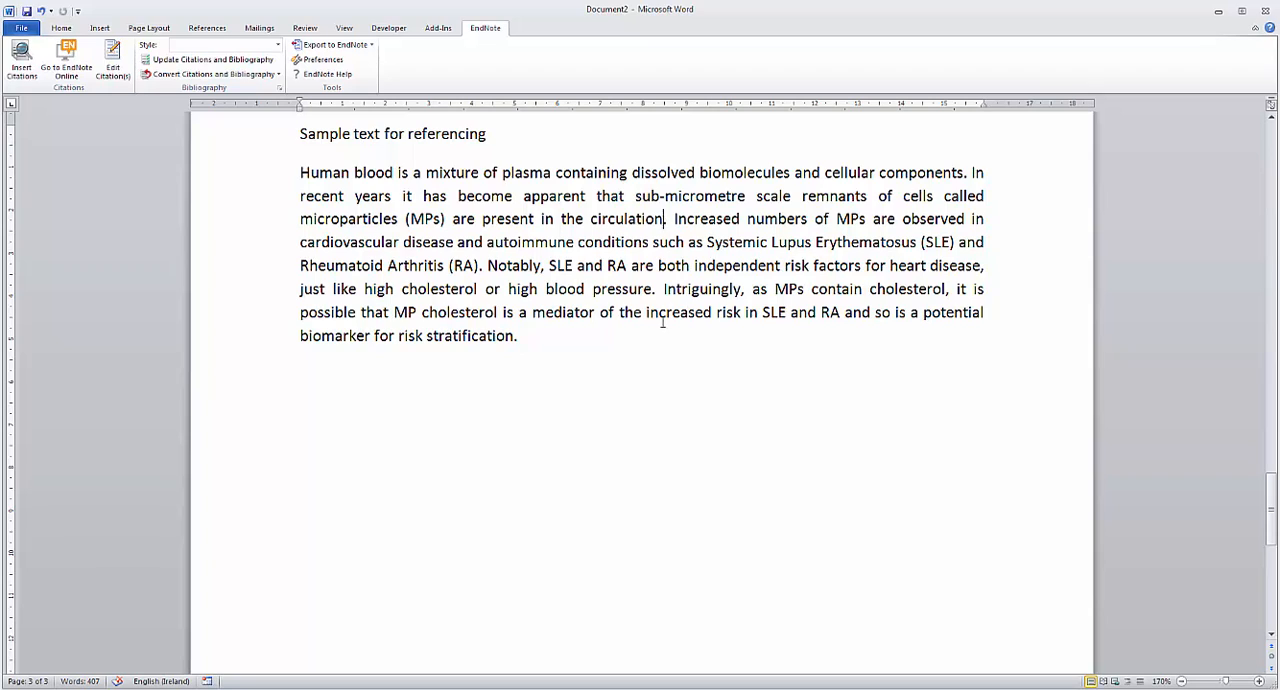
Step: Cite "Brain cholesterol: long secret life behind a barrier" after "circulation" and check the citation and its bibliography entry
left_click(666, 220)
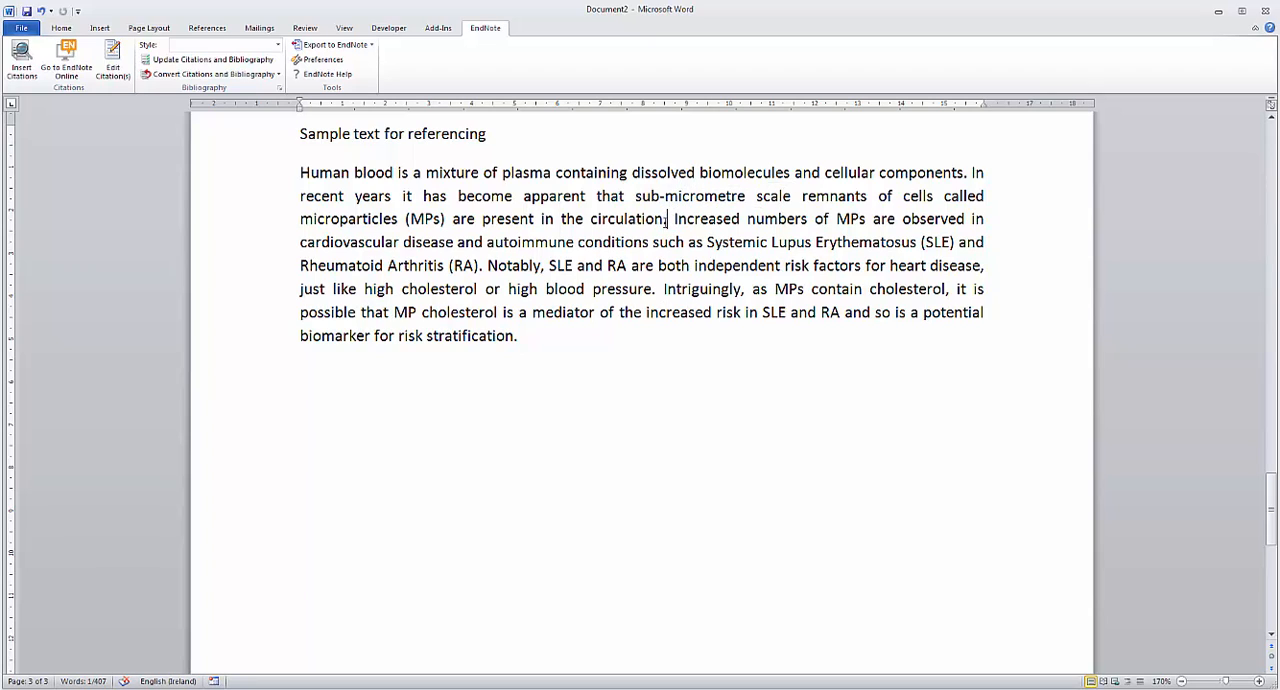
left_click(30, 70)
left_click(344, 320)
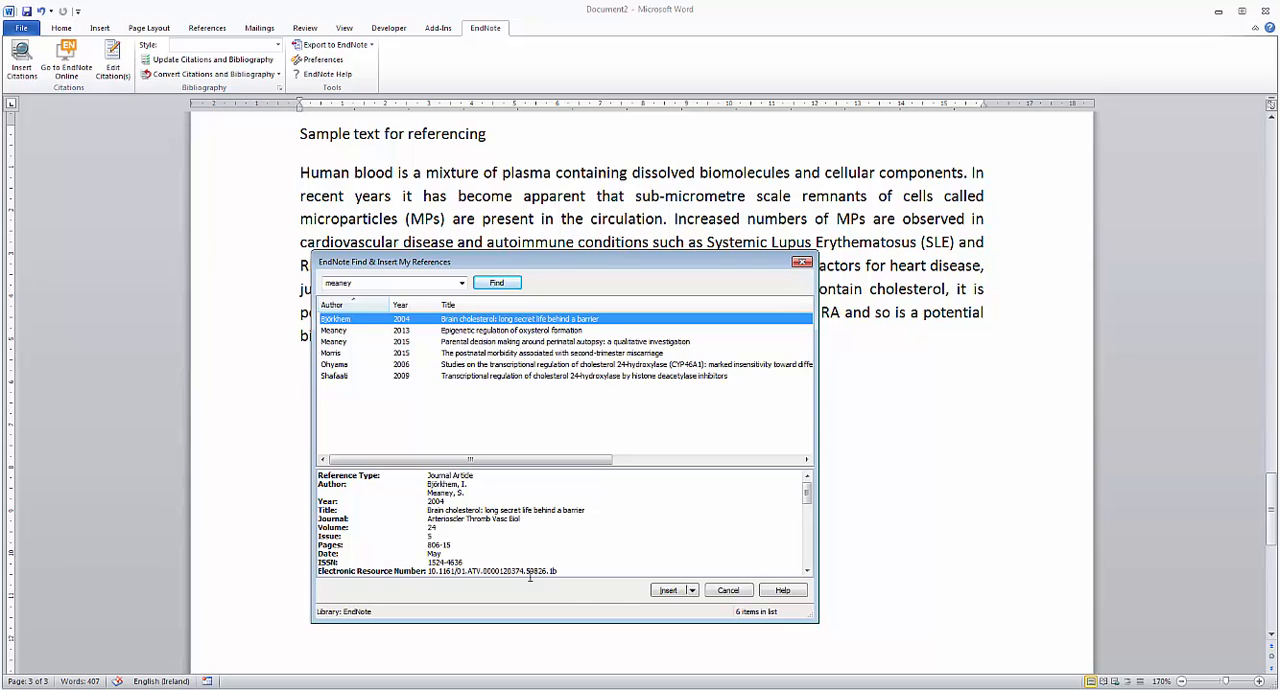
left_click(668, 591)
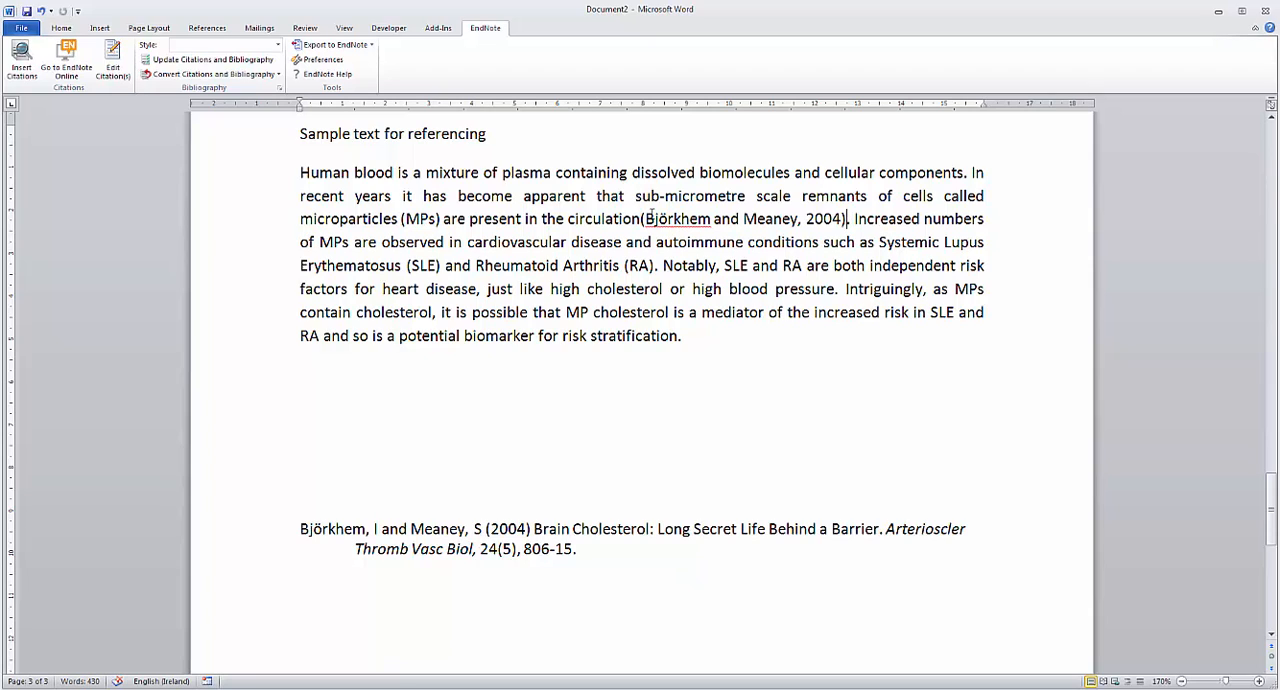
left_click(652, 220)
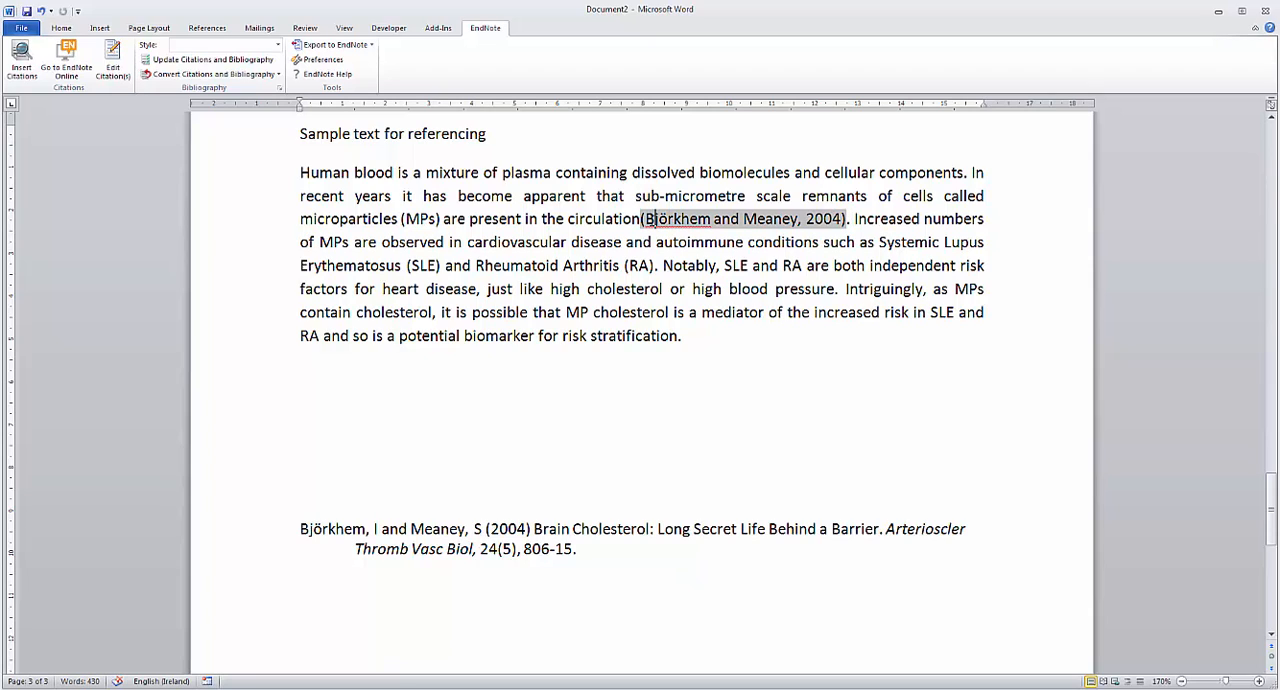
left_click(555, 527)
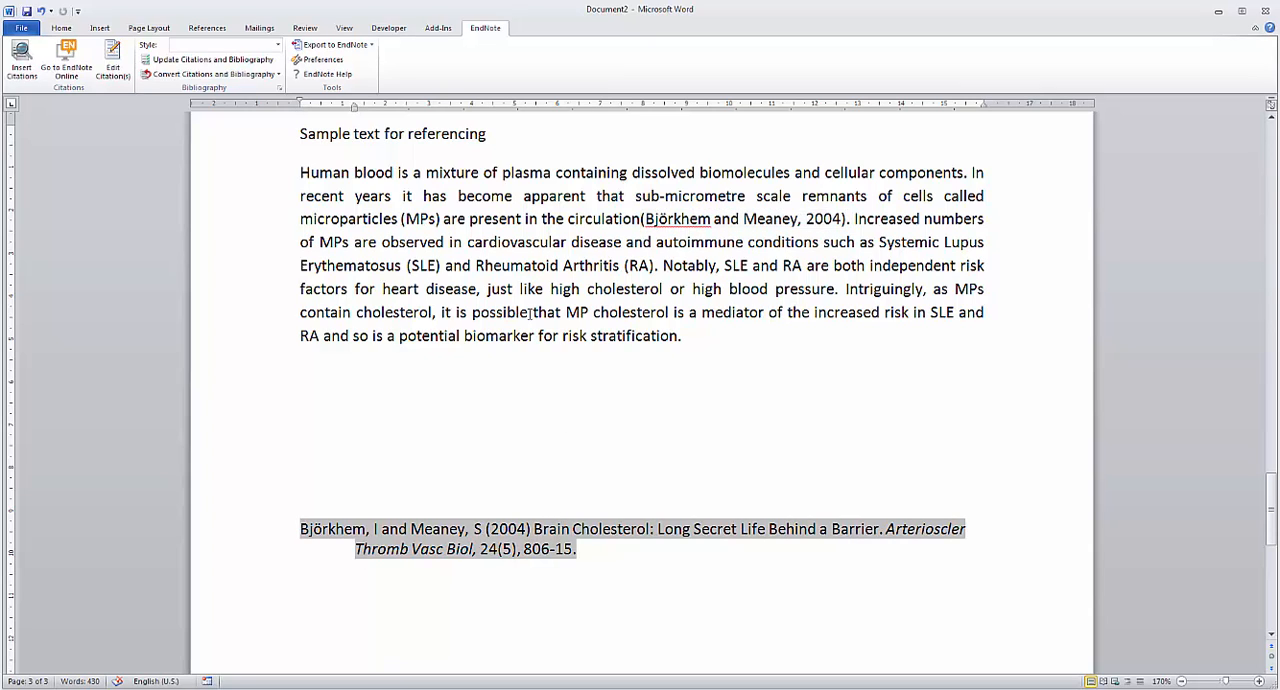
Step: Cite "Epigenetic regulation of oxysterol formation" after "Rheumatoid Arthritis (RA)" and "The postnatal morbidity associated with second-trimester miscarriage" after "risk stratification"
left_click(656, 266)
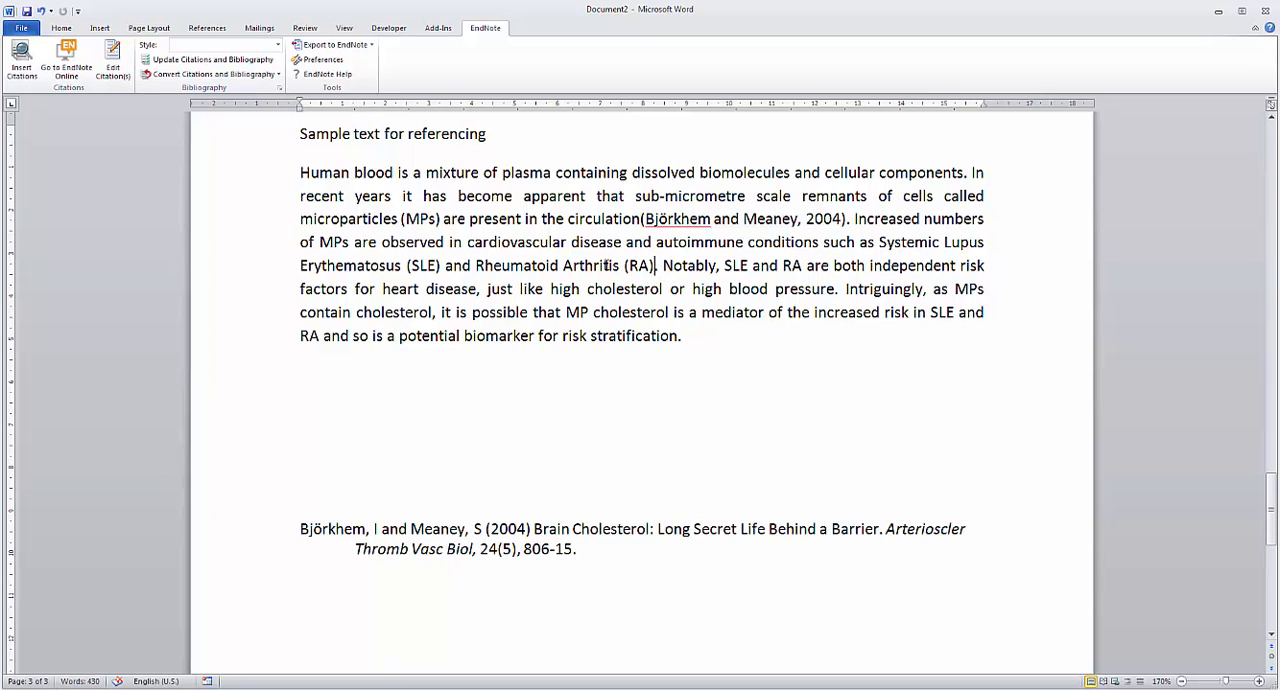
left_click(21, 55)
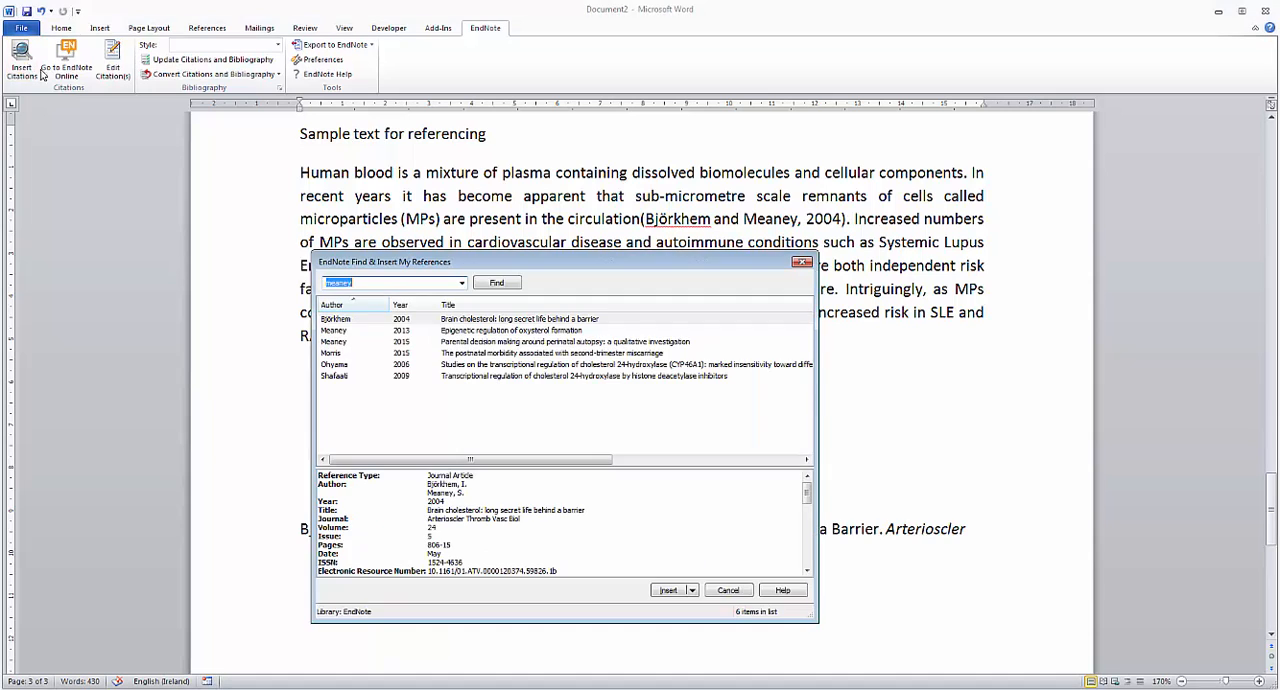
double_click(365, 331)
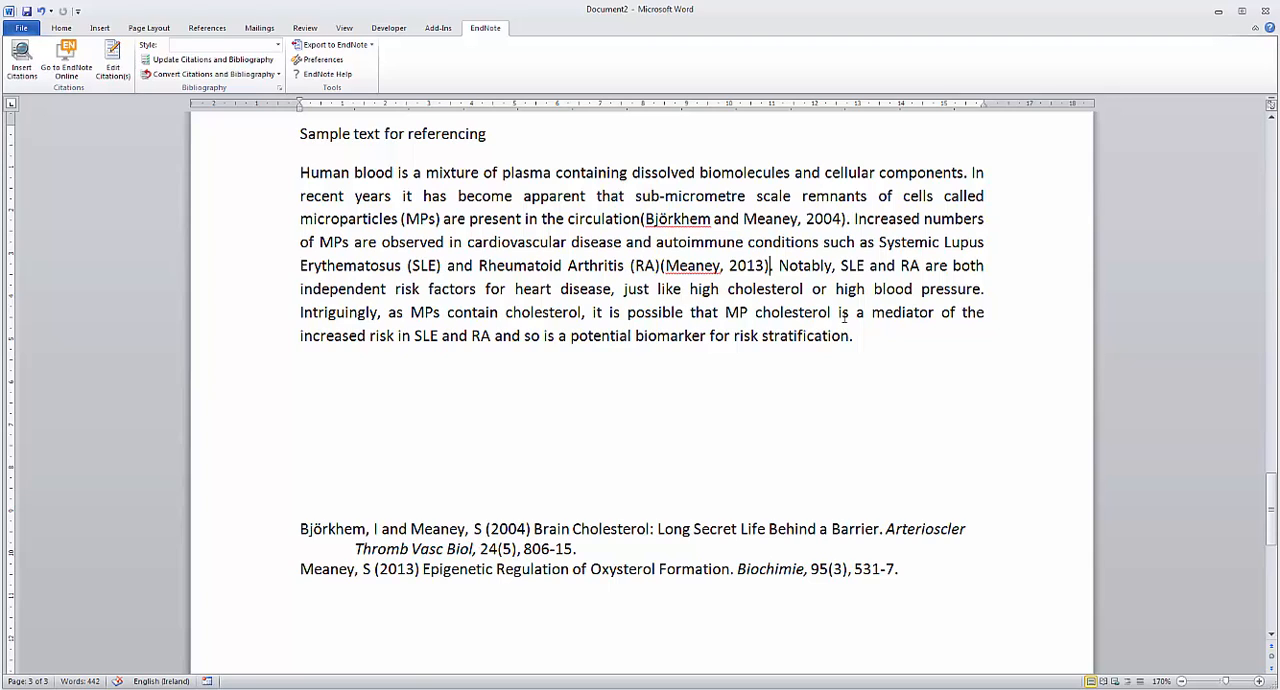
left_click(24, 62)
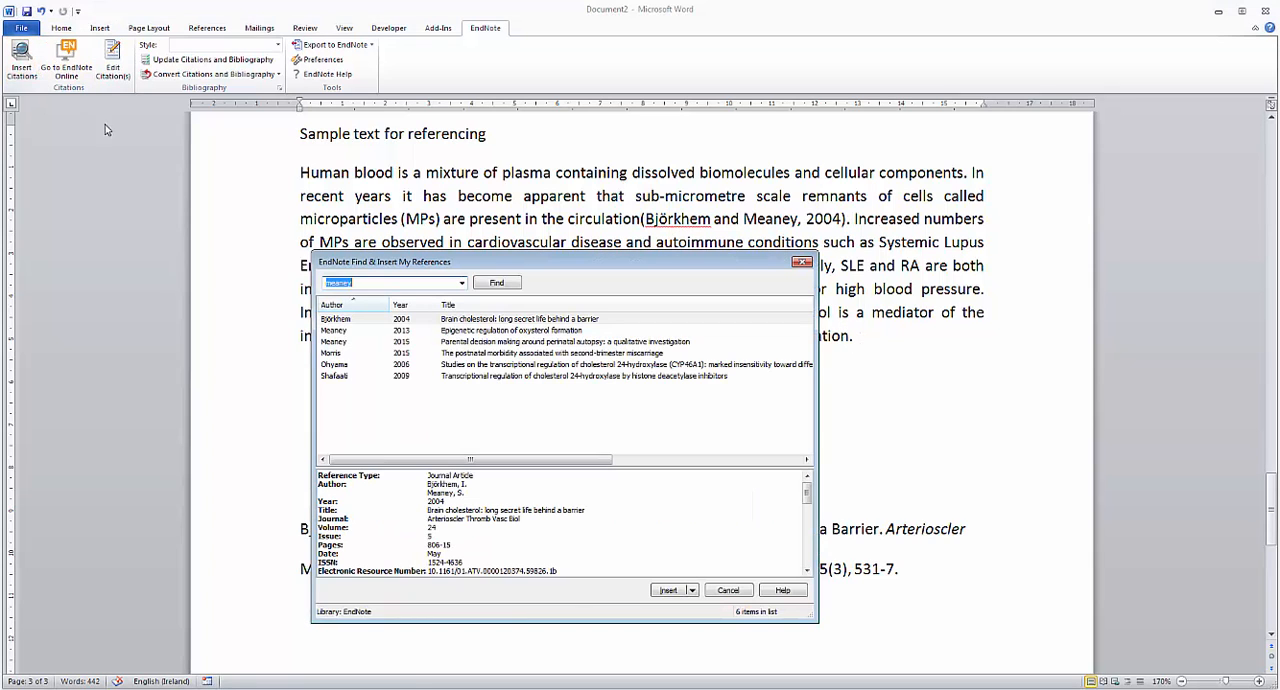
double_click(366, 353)
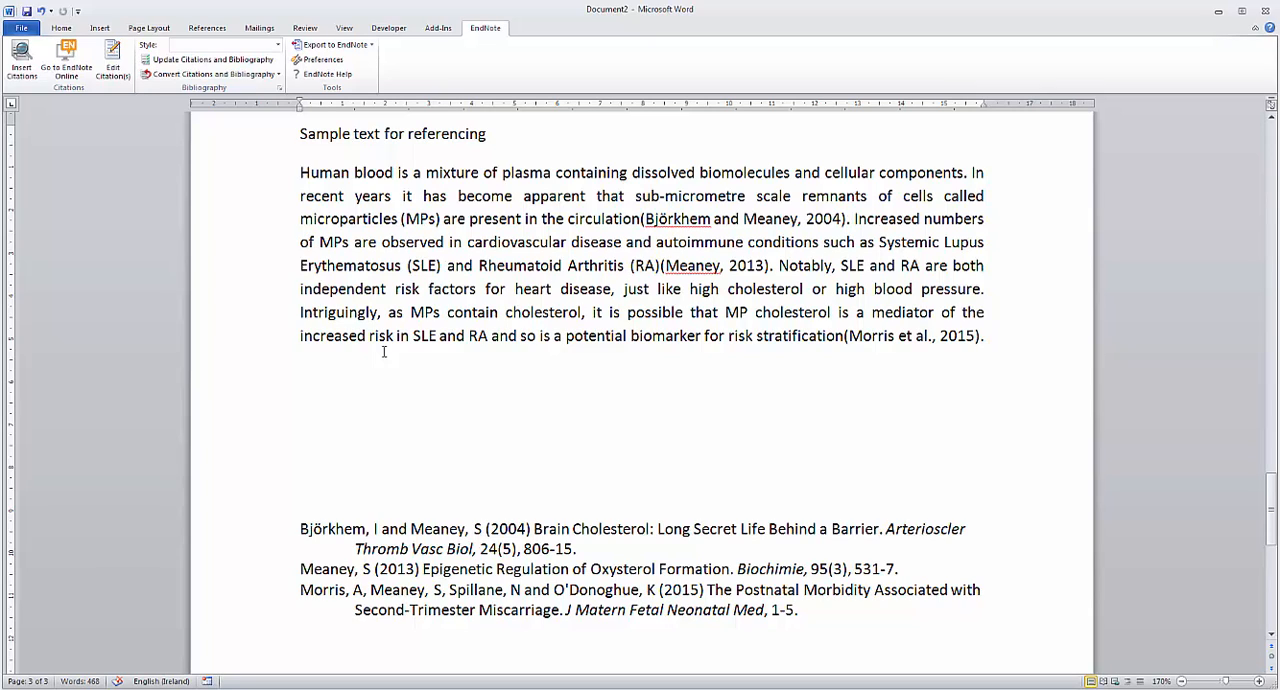
Step: Add the 2006 reference "Studies on the transcriptional regulation of cholesterol 24-hydroxylase (CYP46A1)" to the existing citation after "circulation"
left_click(766, 220)
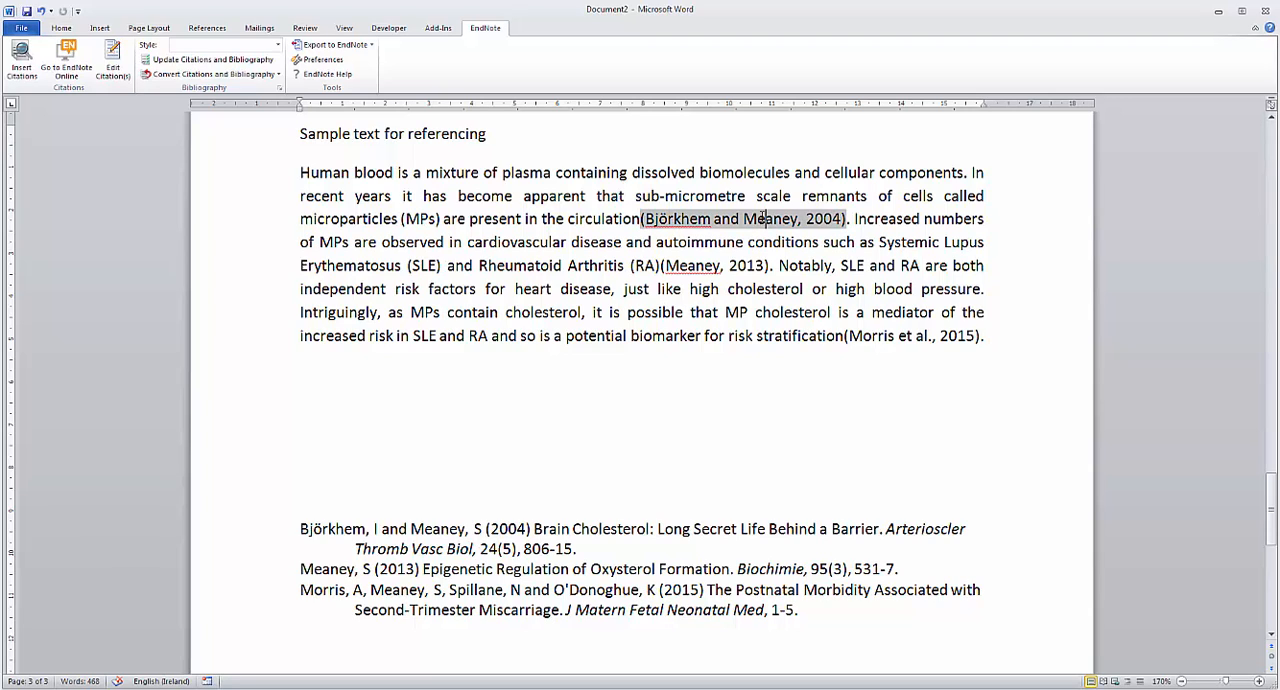
left_click(24, 70)
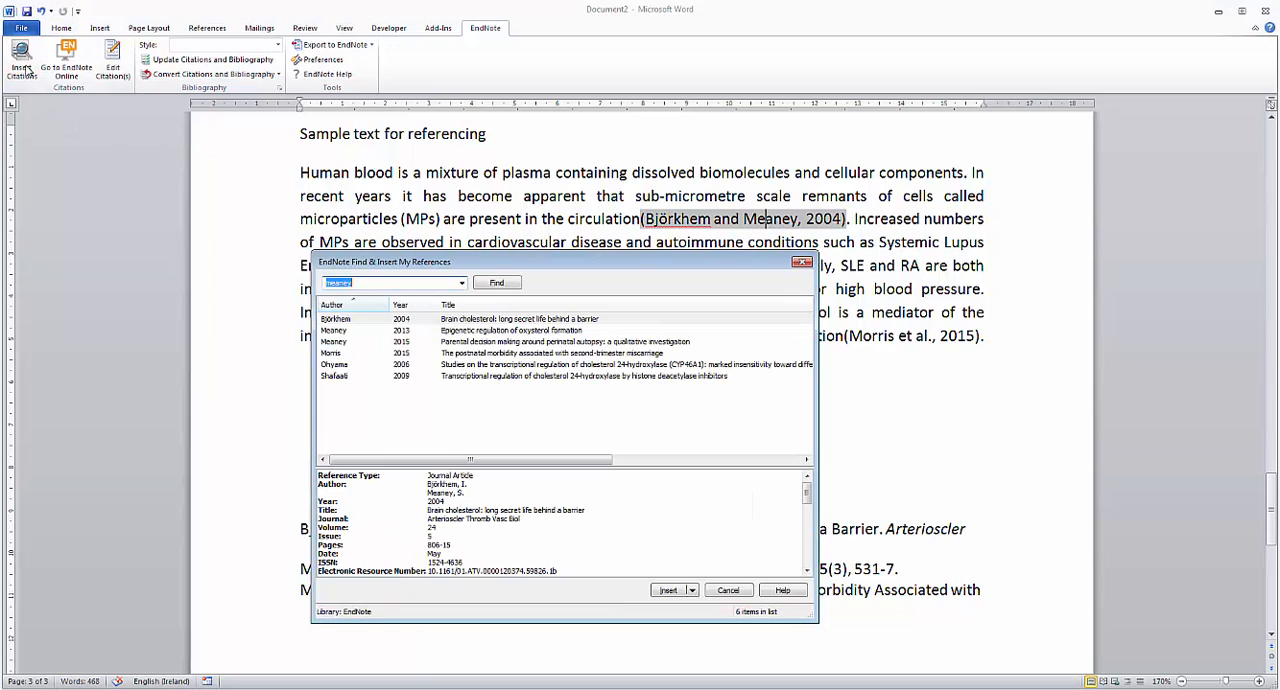
left_click(350, 365)
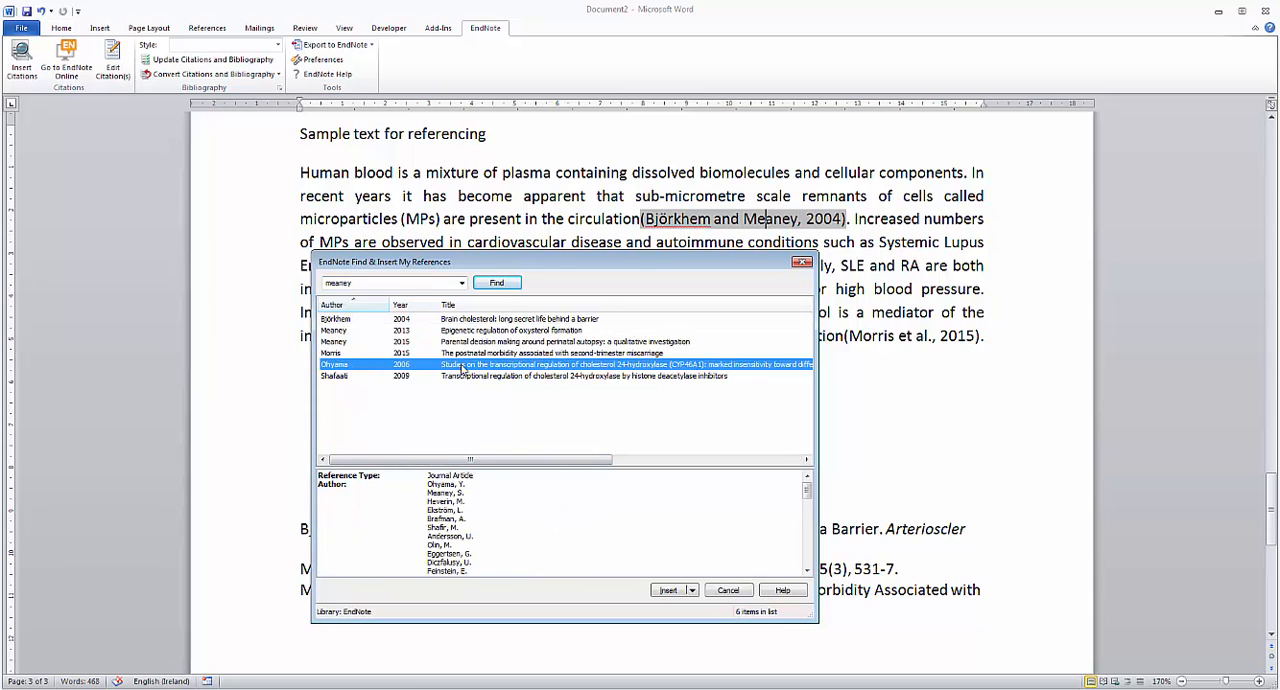
left_click(667, 591)
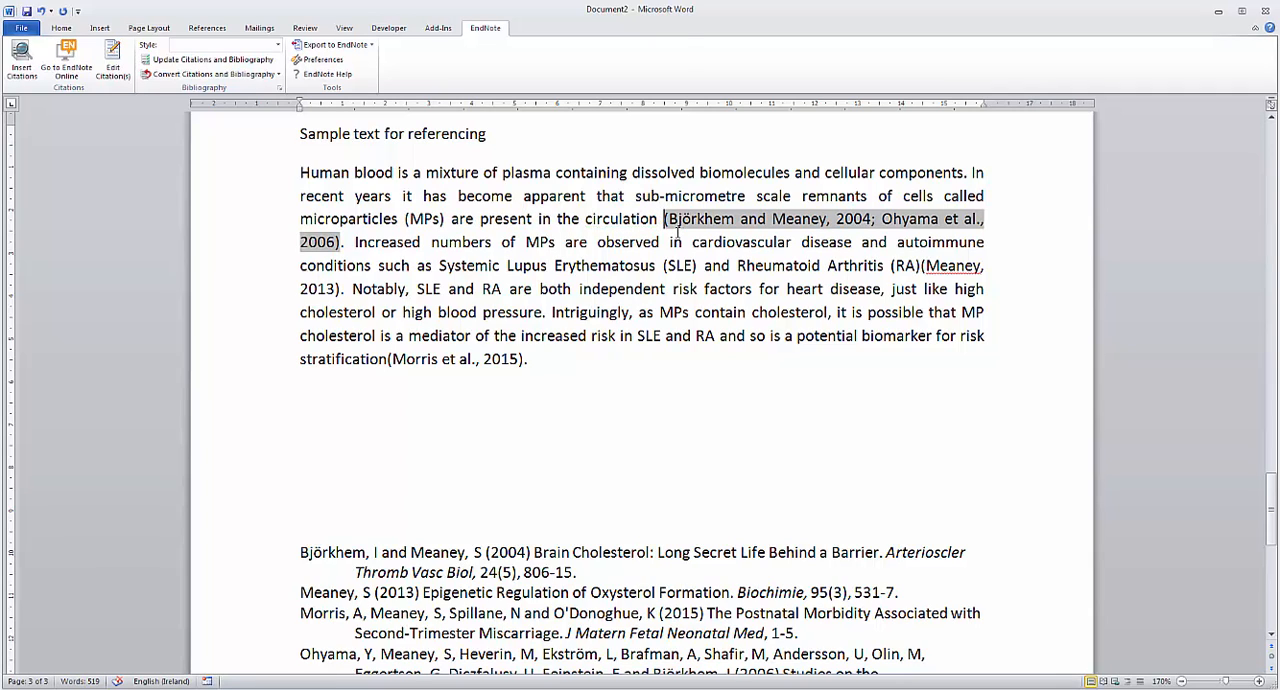
Step: Delete the surplus blank lines between the sample paragraph and the bibliography
scroll(310, 530, "down", 2)
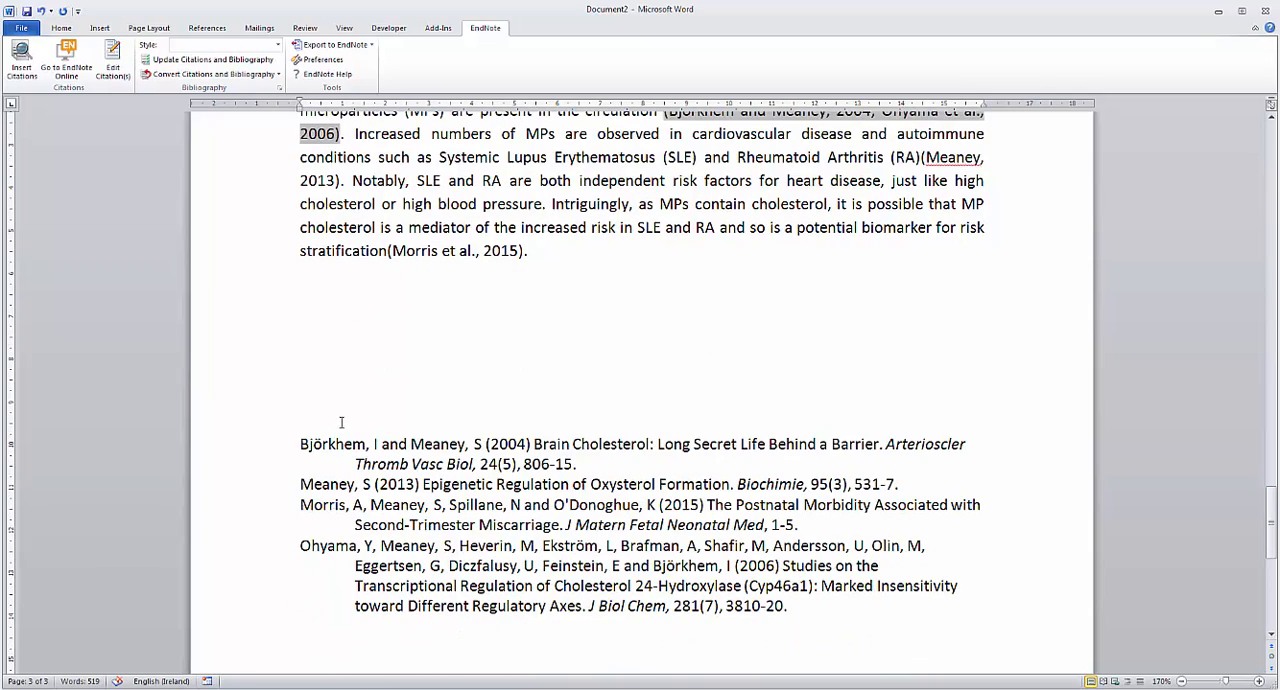
left_click(337, 334)
key("Delete")
key("Delete")
key("Delete")
key("Delete")
key("Delete")
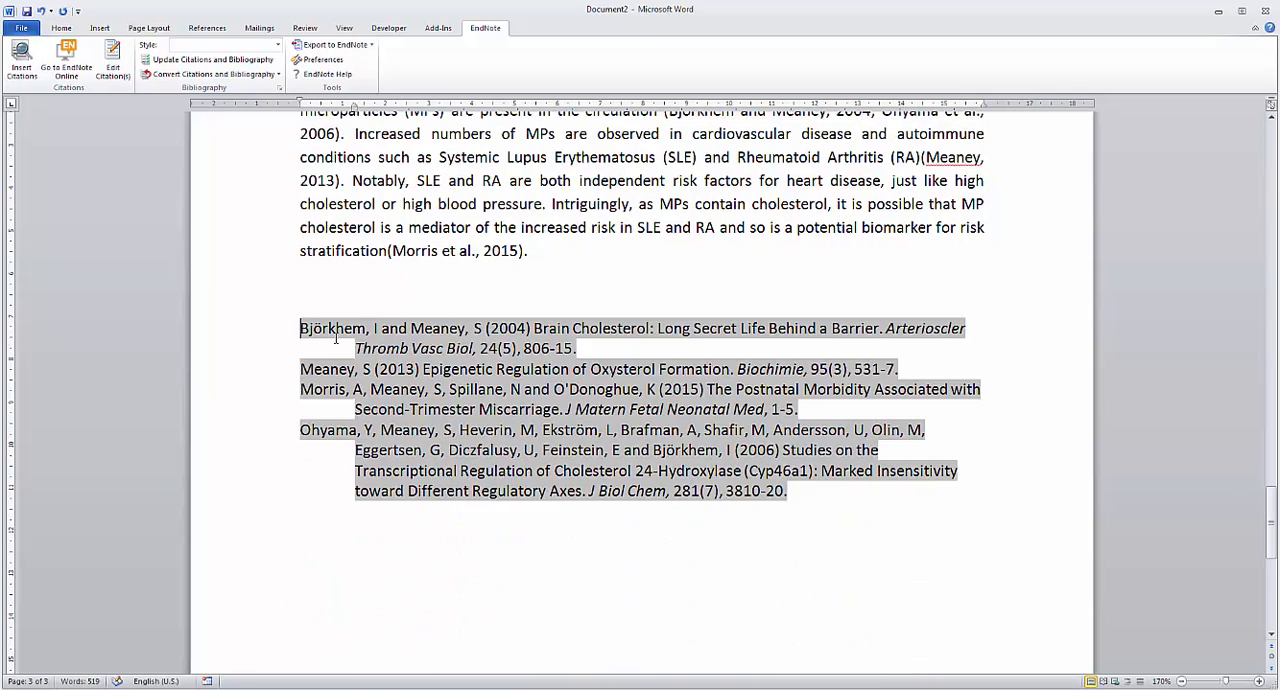
scroll(340, 400, "up", 3)
left_click(338, 468)
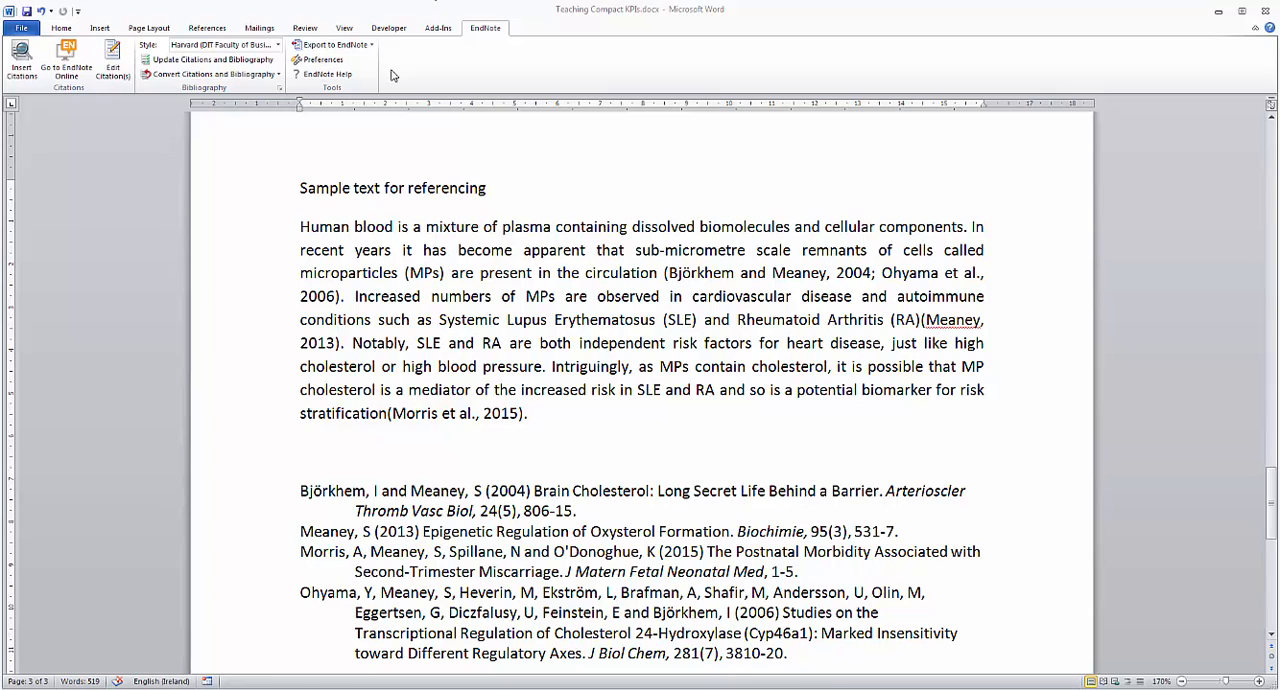
Step: Browse the available bibliography styles and the full EndNote Styles selection, and cancel without picking another style
left_click(278, 46)
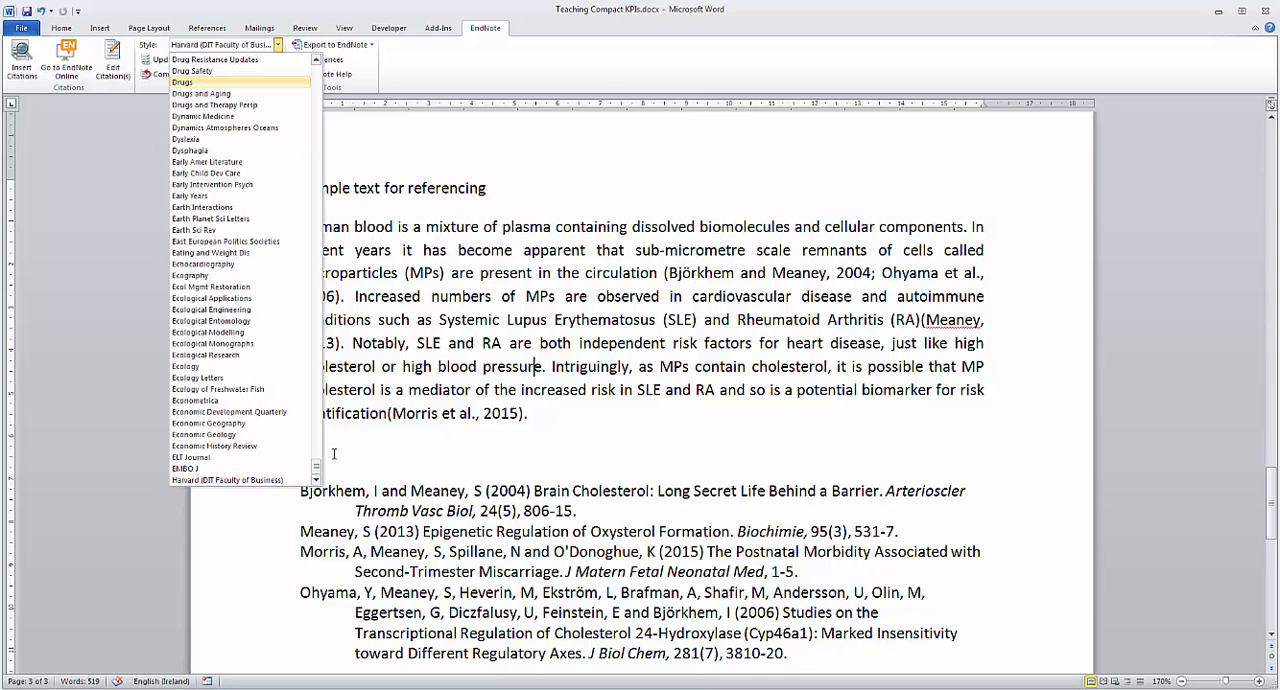
left_click_drag(316, 472, 312, 60)
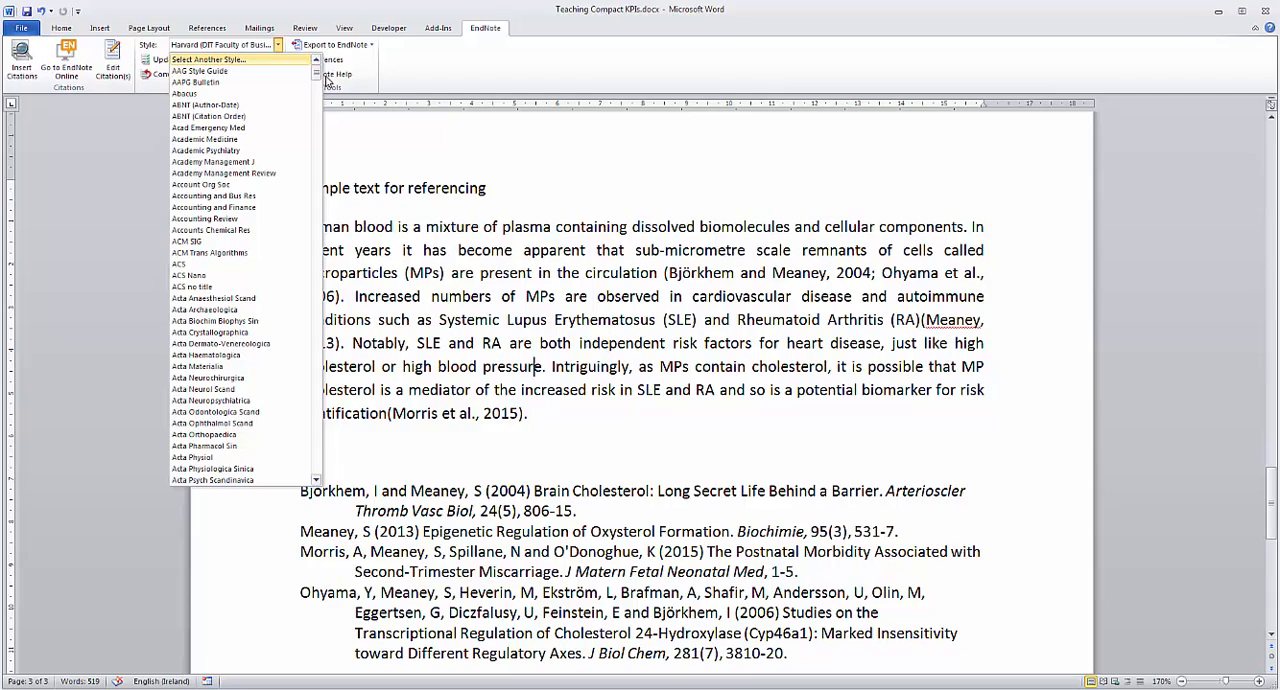
left_click_drag(316, 74, 330, 40)
left_click(231, 63)
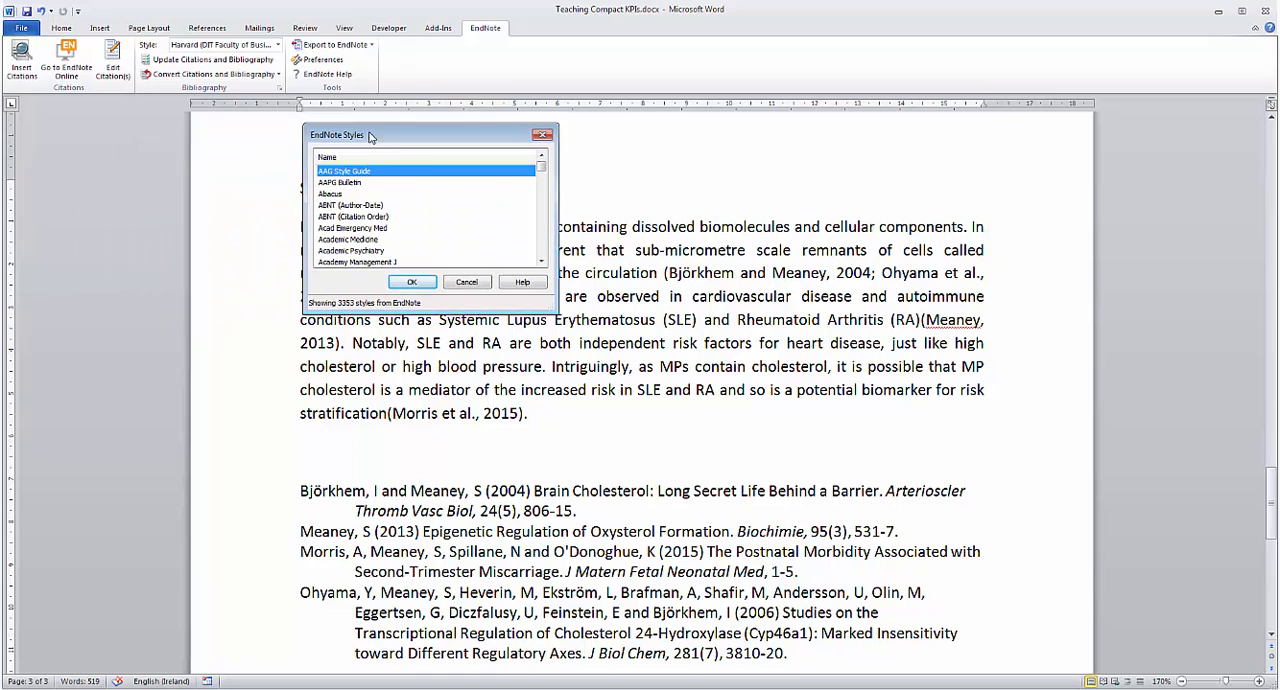
left_click_drag(542, 172, 545, 222)
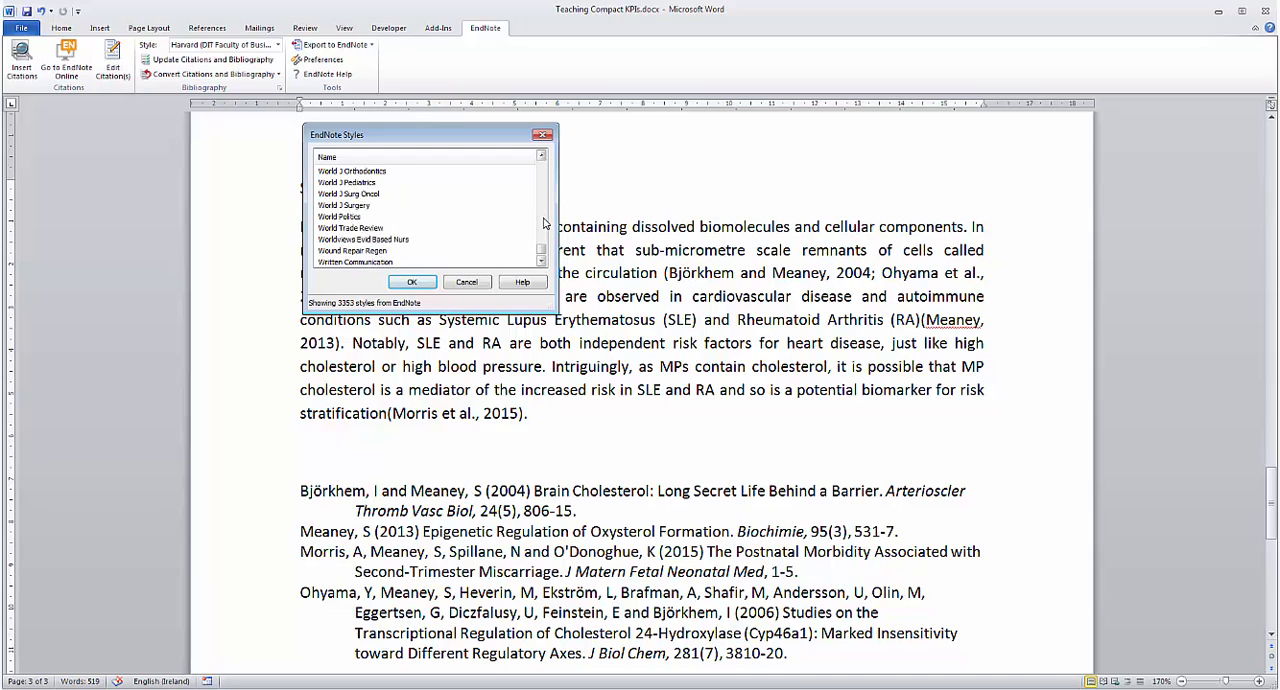
left_click(486, 282)
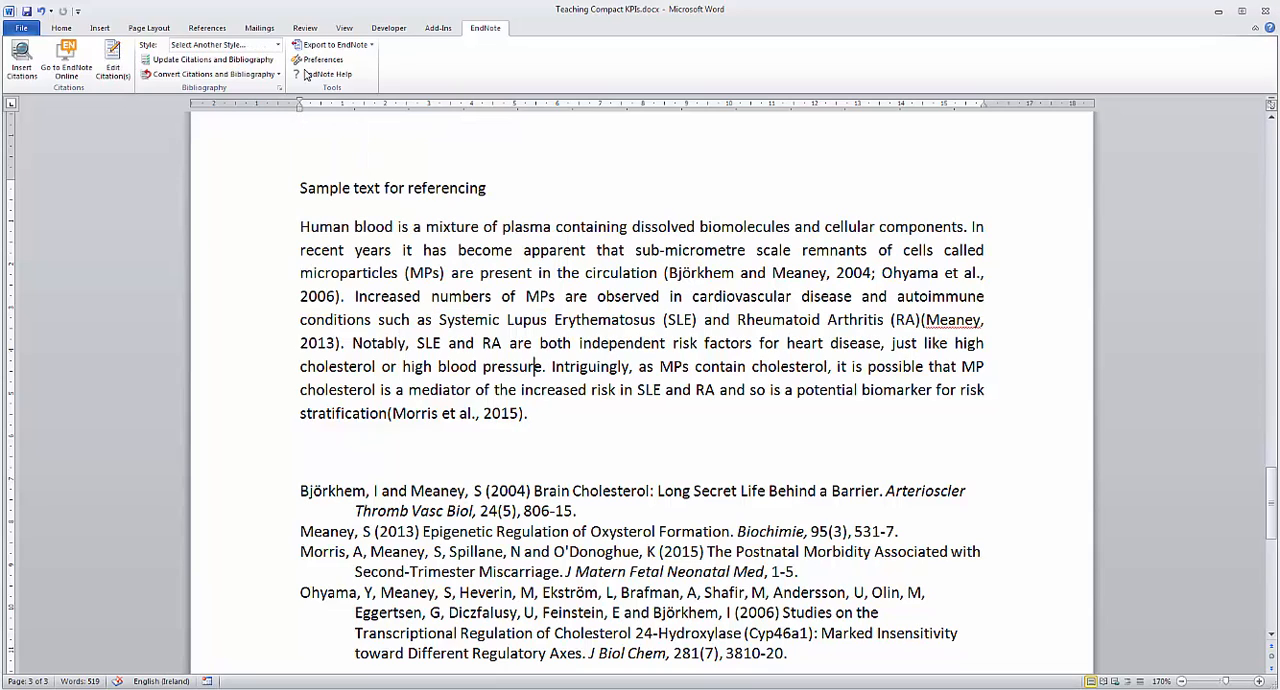
Step: Try the Dyslexia and Discourse styles on the document's citations and bibliography
left_click(279, 47)
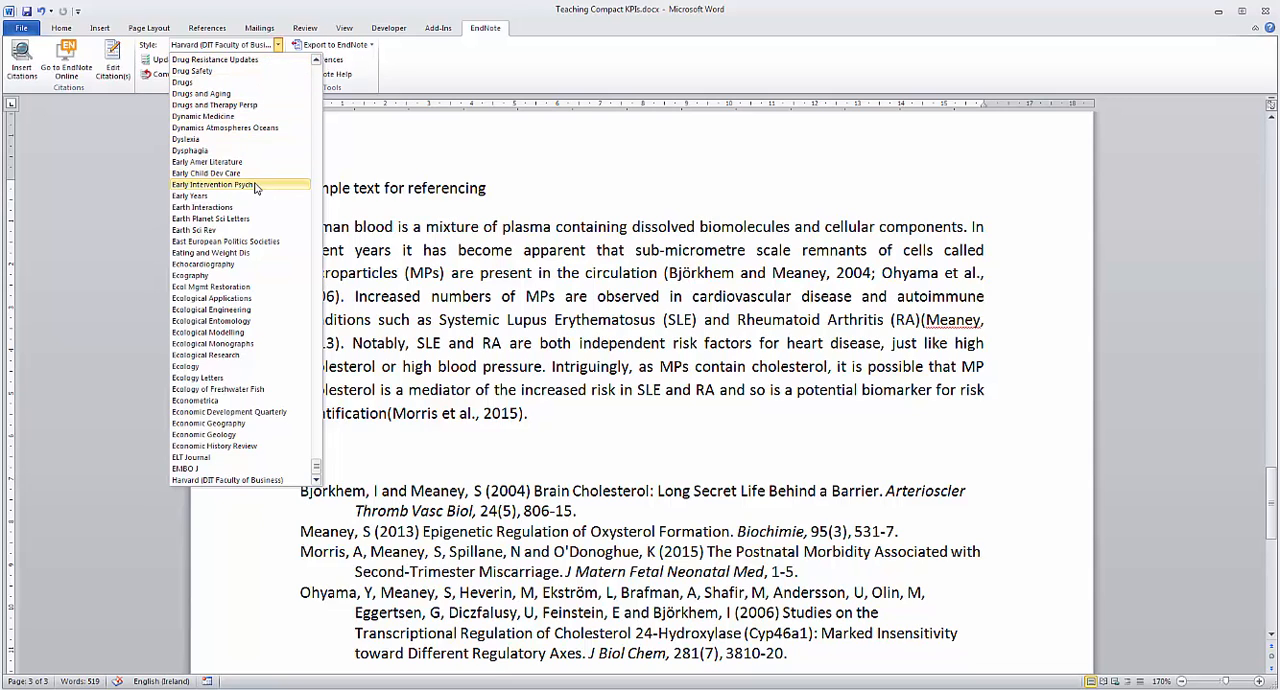
left_click(250, 141)
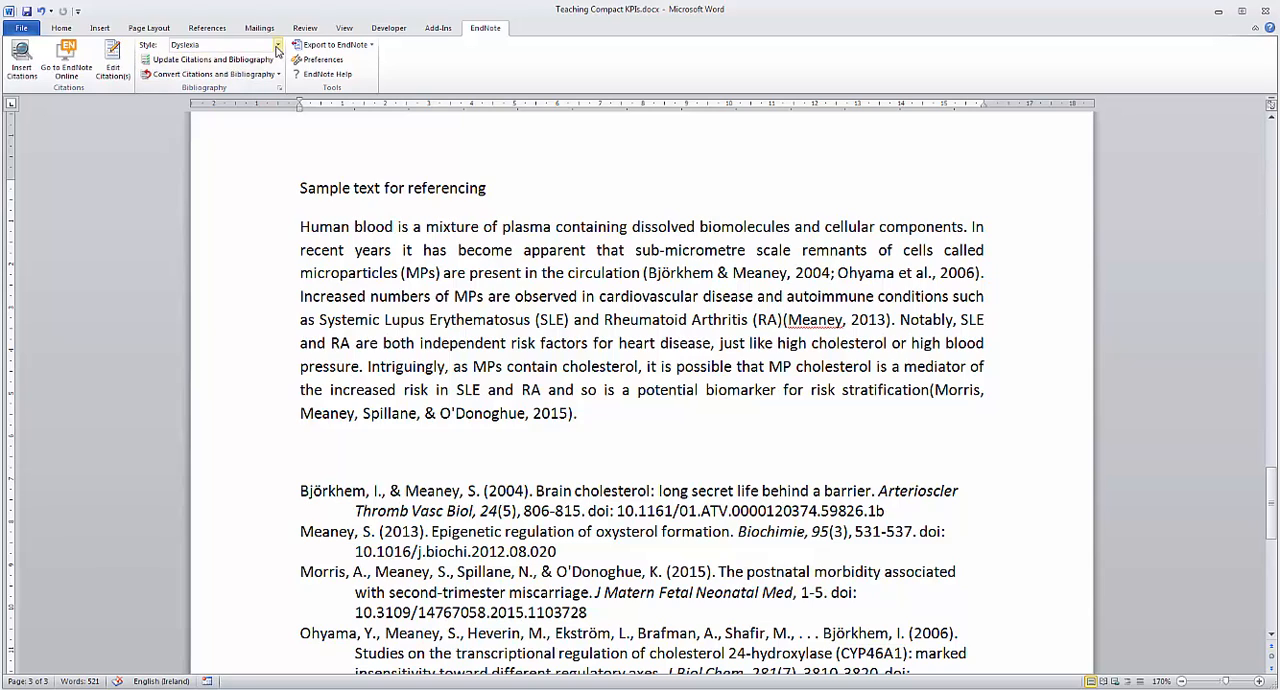
left_click(278, 47)
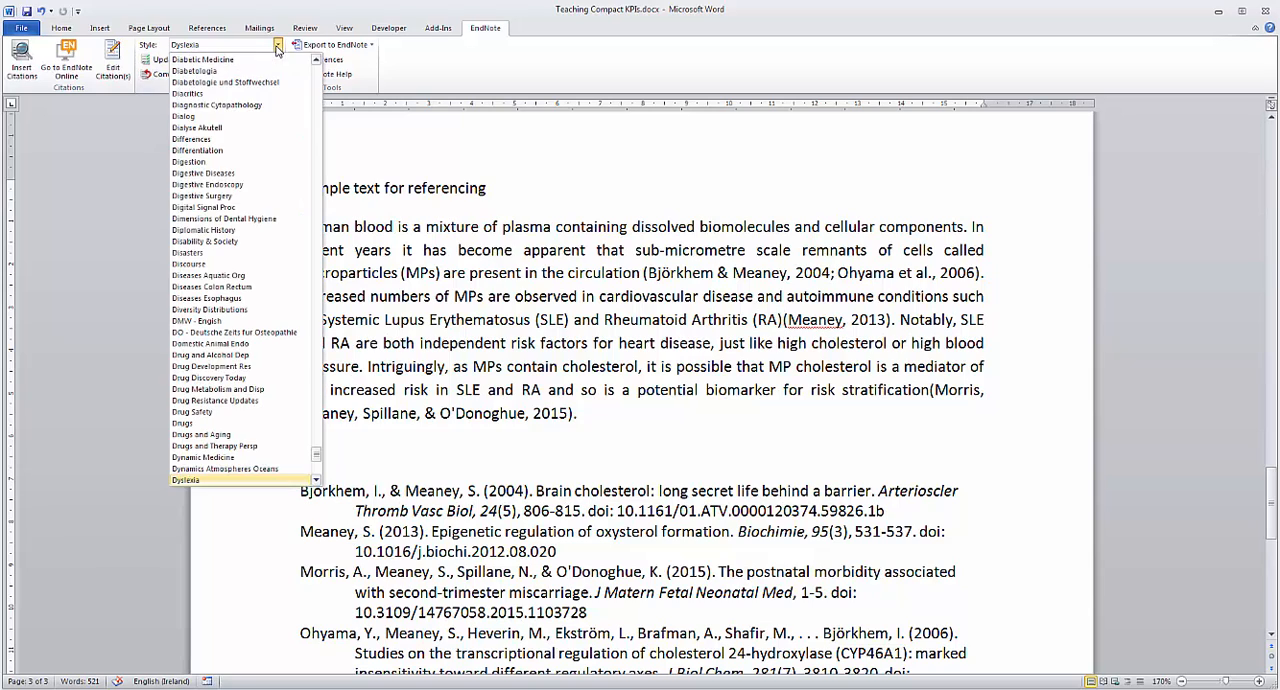
left_click(249, 264)
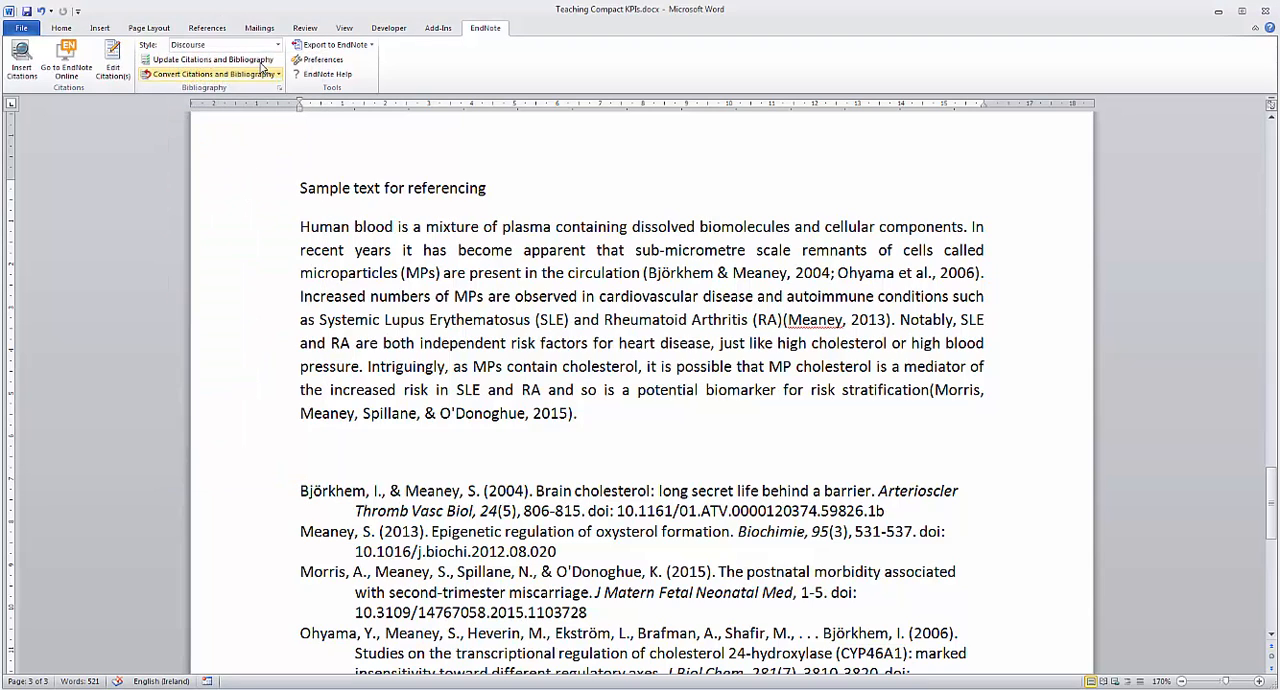
Step: Format the citations and bibliography in the Current Opinion Cell Bio style
left_click(279, 45)
scroll(275, 170, "down", 10)
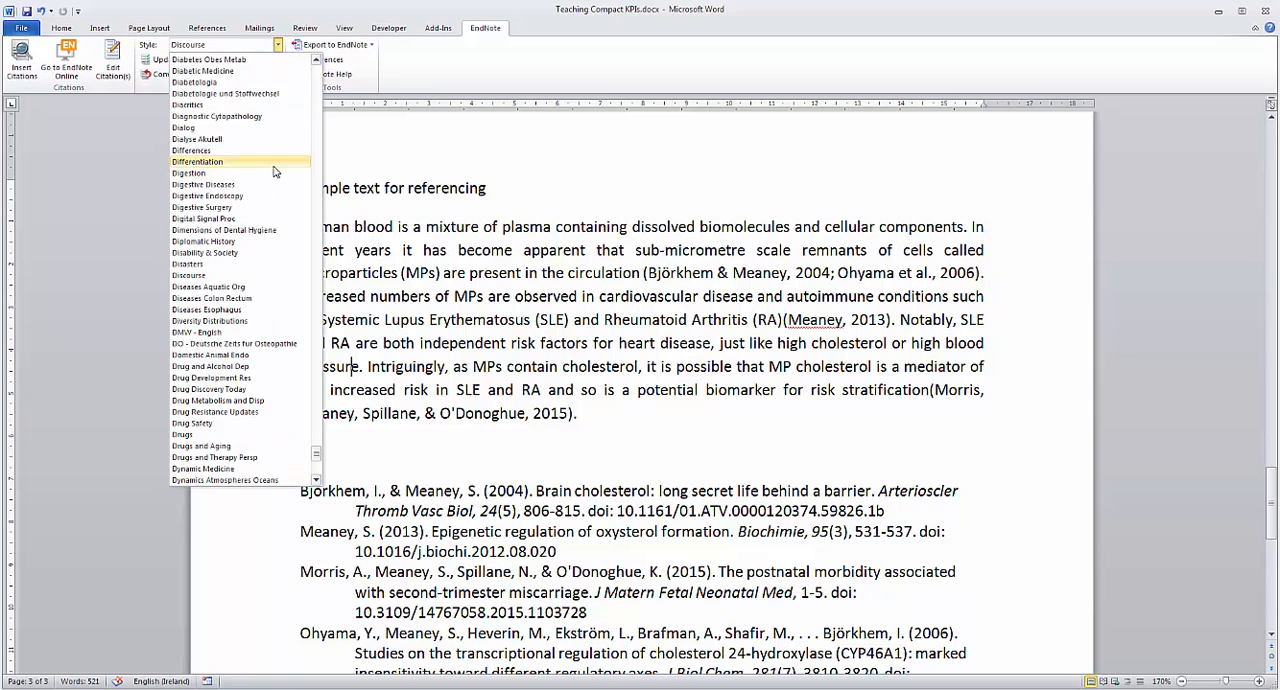
scroll(275, 170, "up", 15)
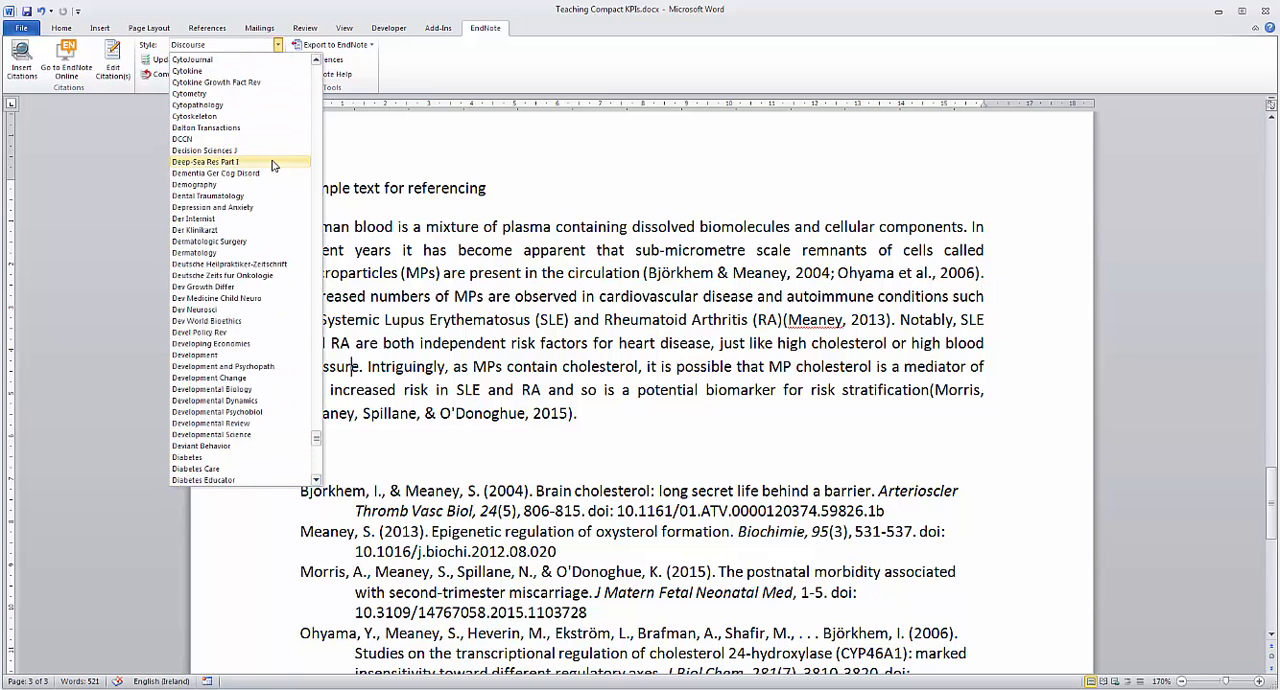
scroll(275, 167, "up", 6)
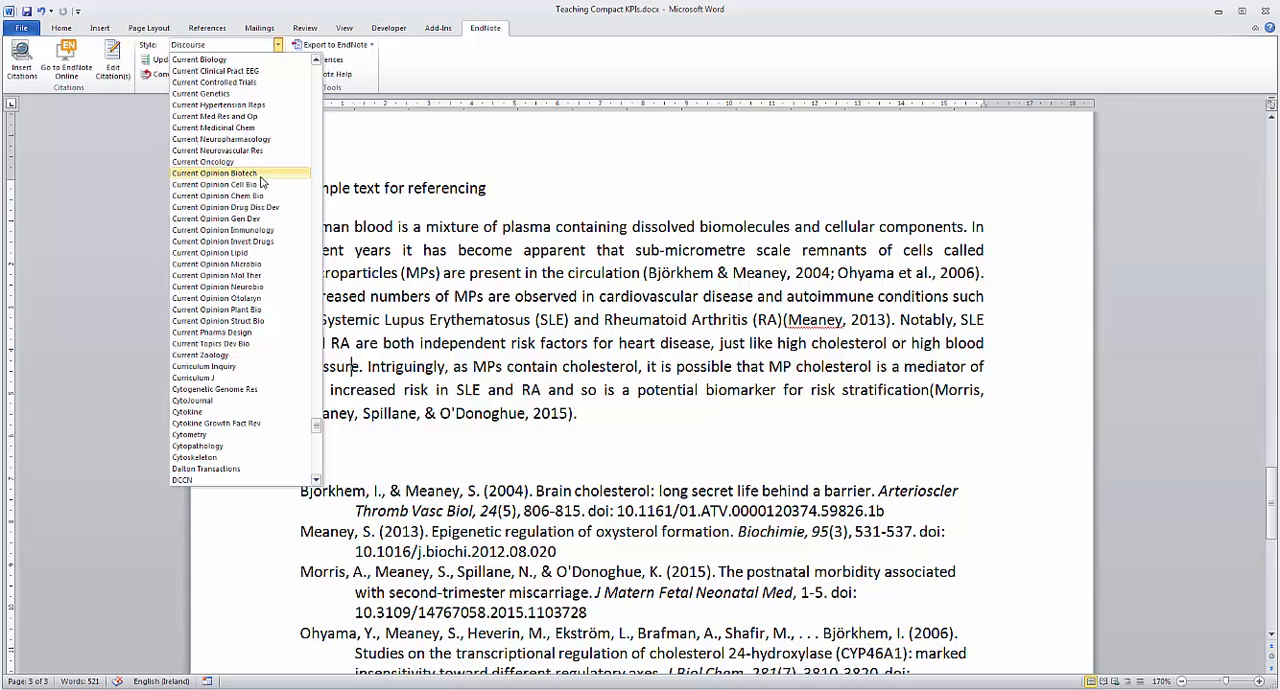
left_click(261, 185)
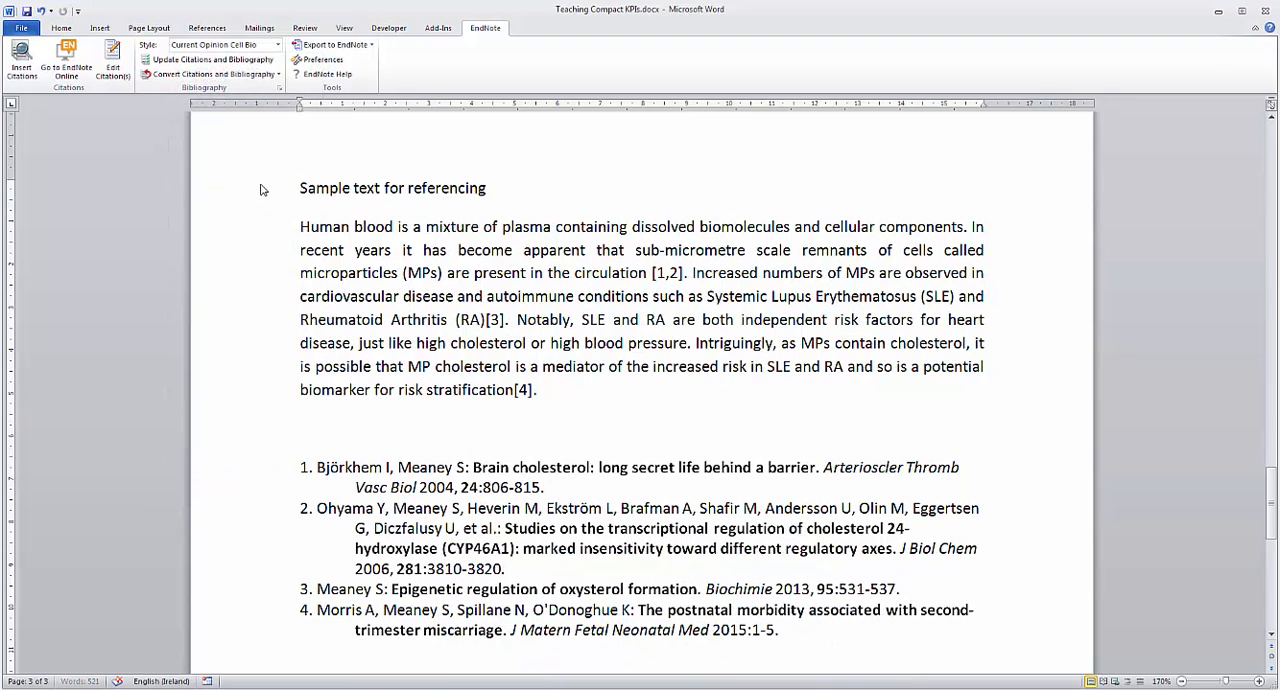
Step: Add "Transcriptional regulation of cholesterol 24-hydroxylase by histone deacetylase inhibitors" to the citation after "circulation" and check the renumbered bibliography
left_click(658, 273)
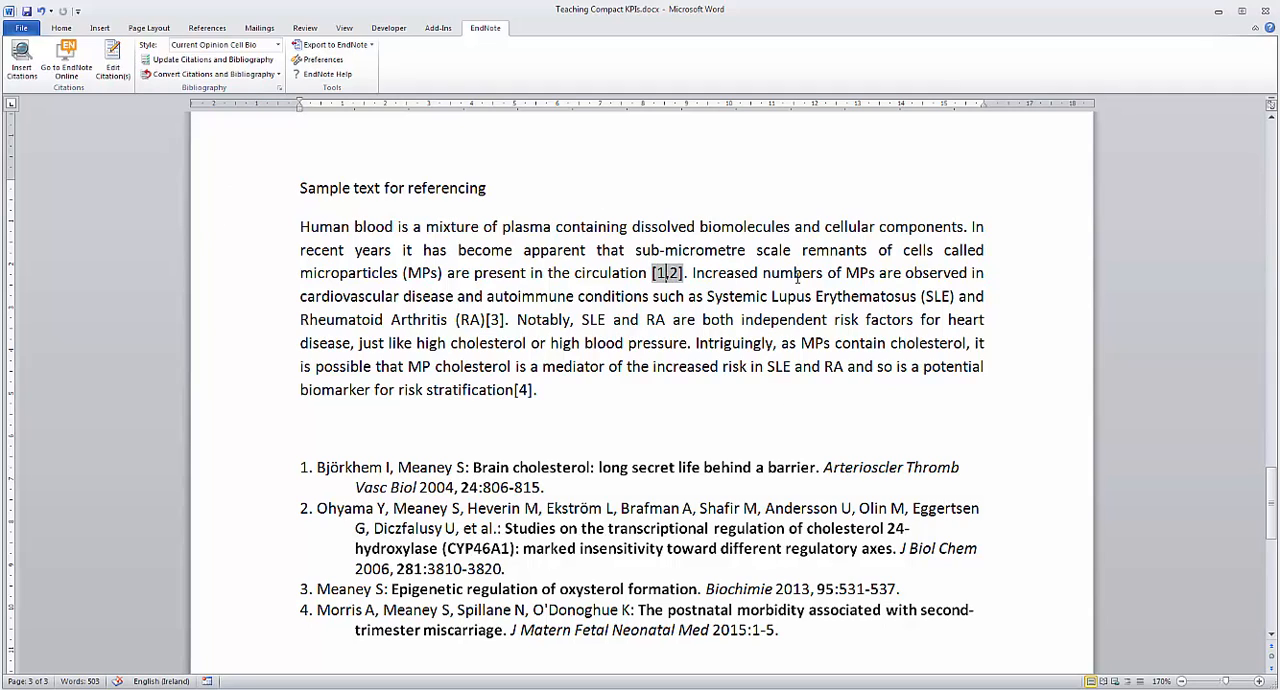
right_click(670, 278)
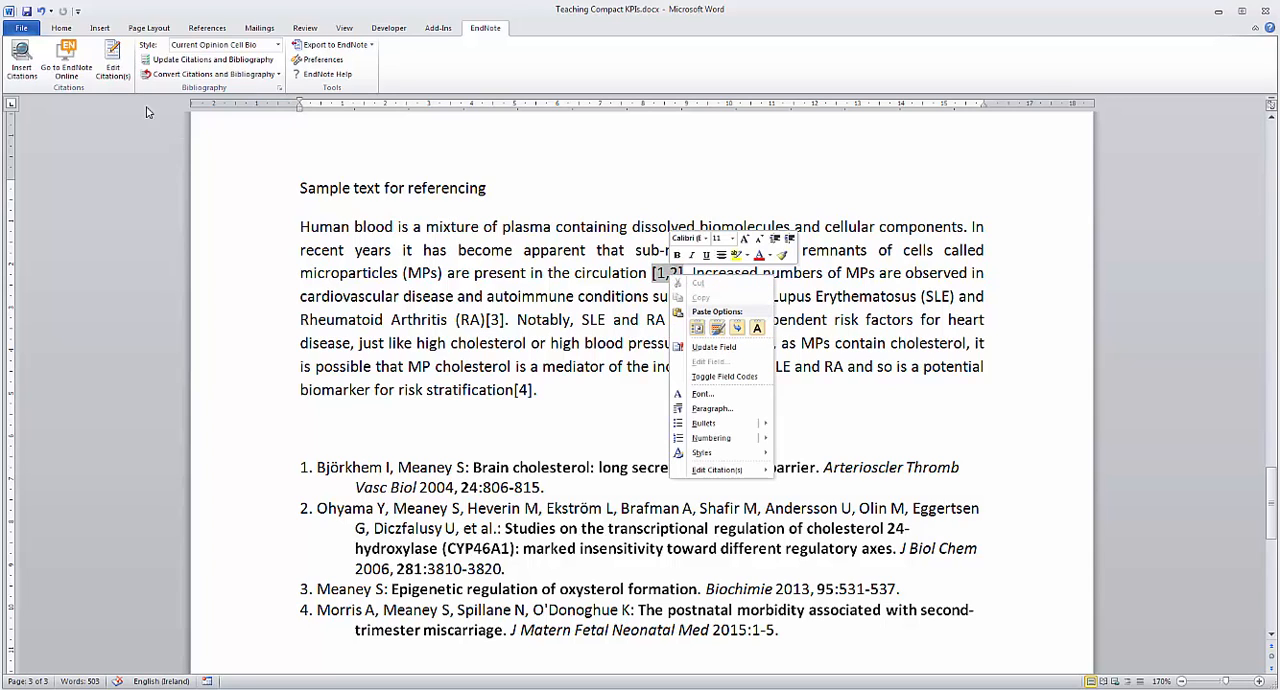
left_click(21, 76)
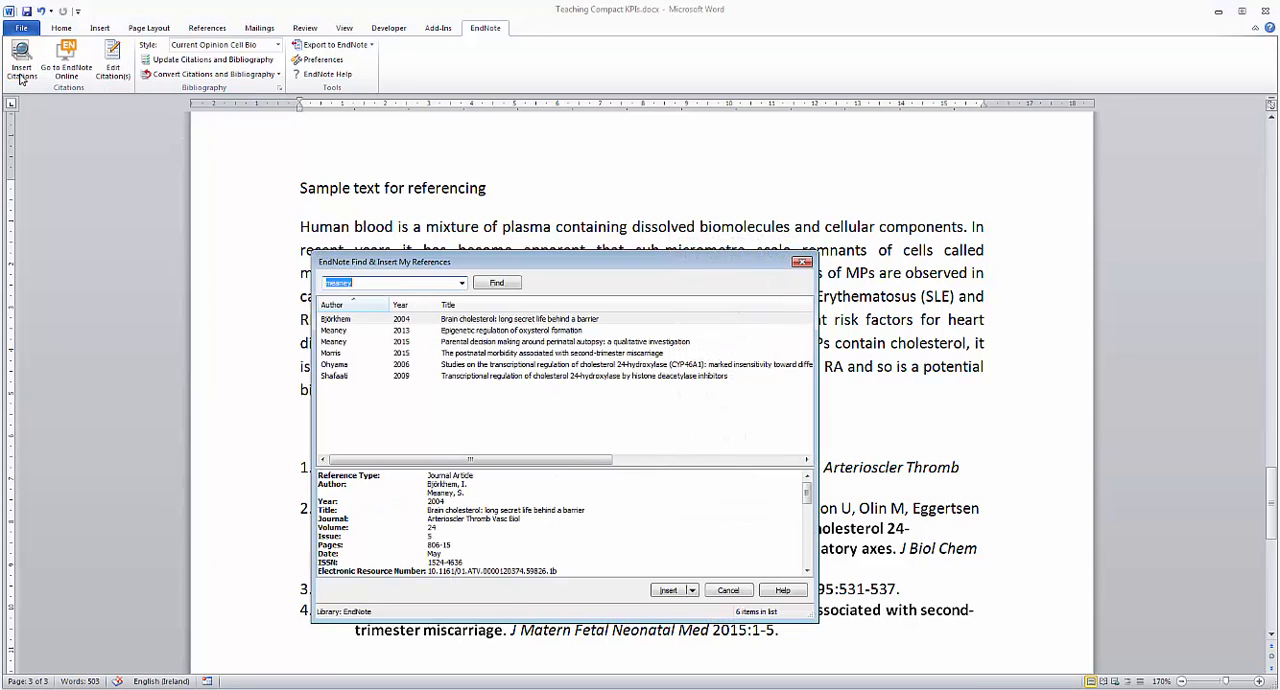
left_click(352, 354)
left_click(352, 377)
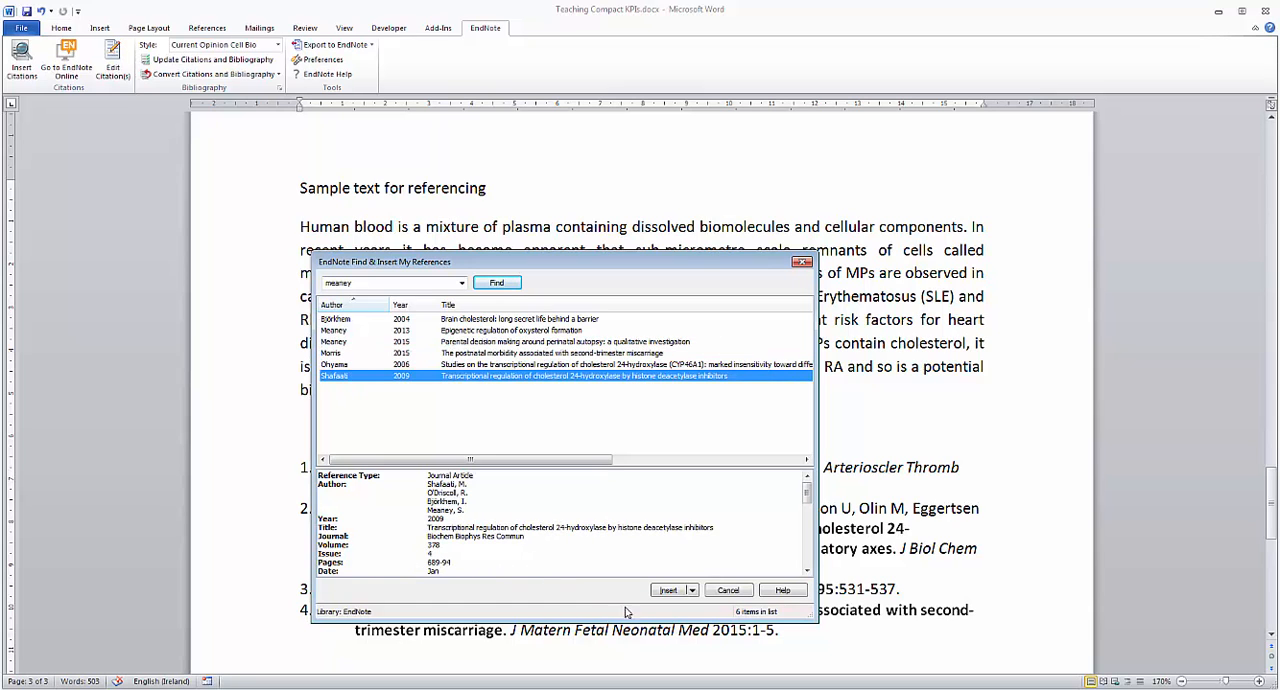
left_click(670, 591)
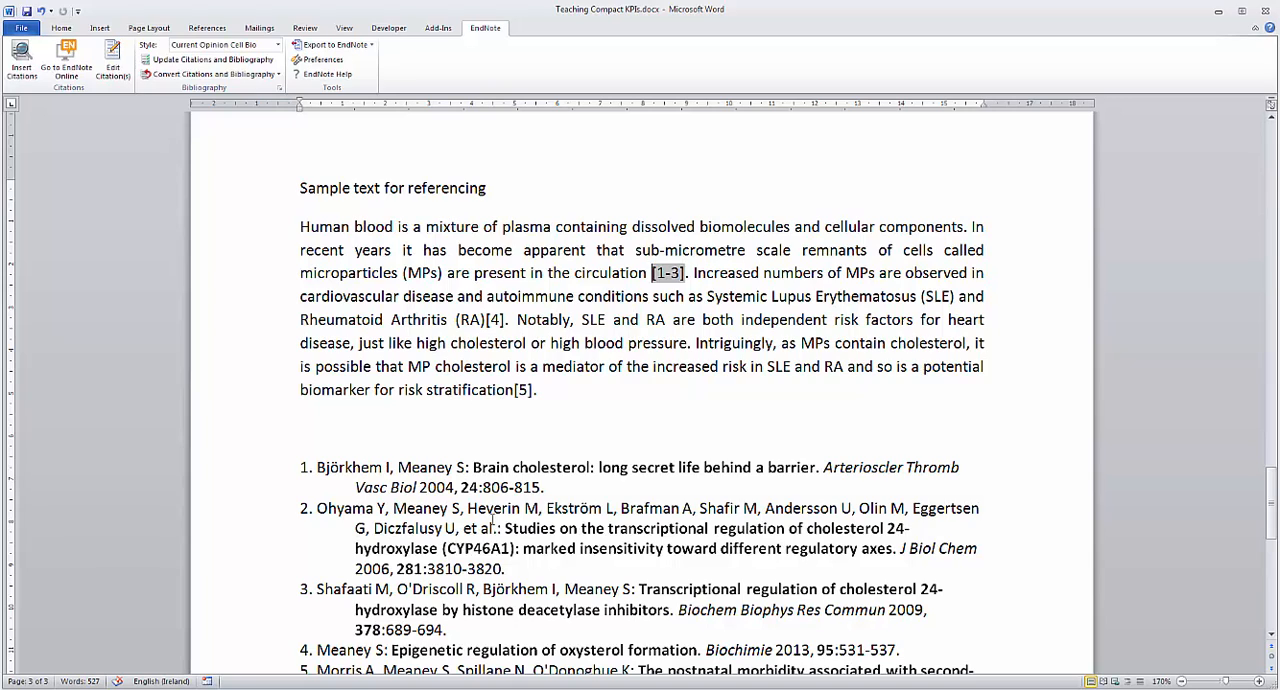
scroll(491, 517, "down", 1)
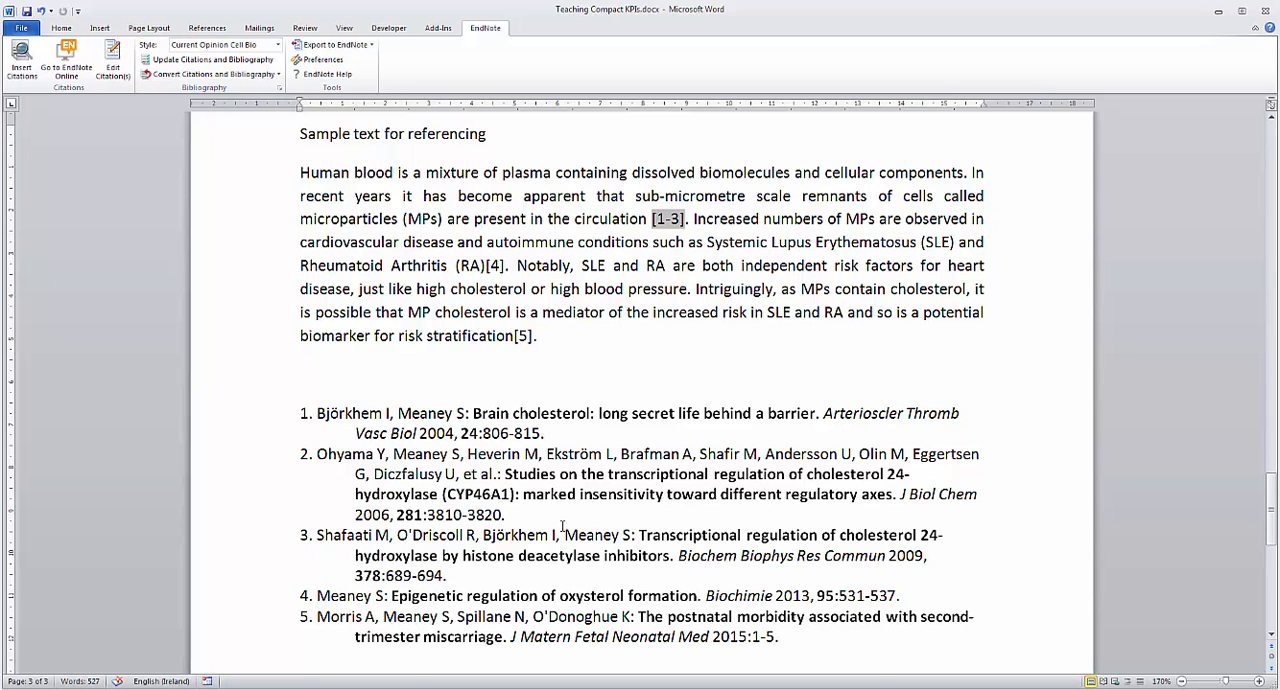
scroll(556, 514, "up", 2)
scroll(556, 514, "down", 1)
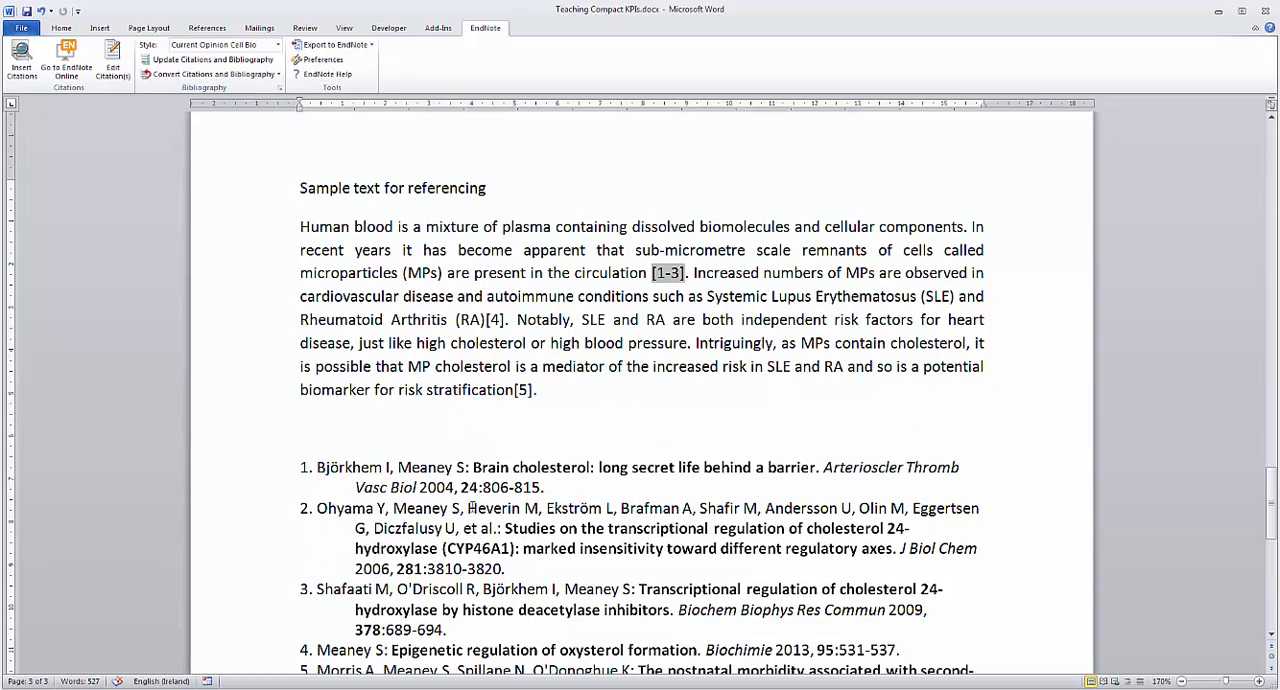
Step: Review the General, Keyboard and Application settings in the Cite While You Write preferences and close them
left_click(323, 60)
left_click(606, 246)
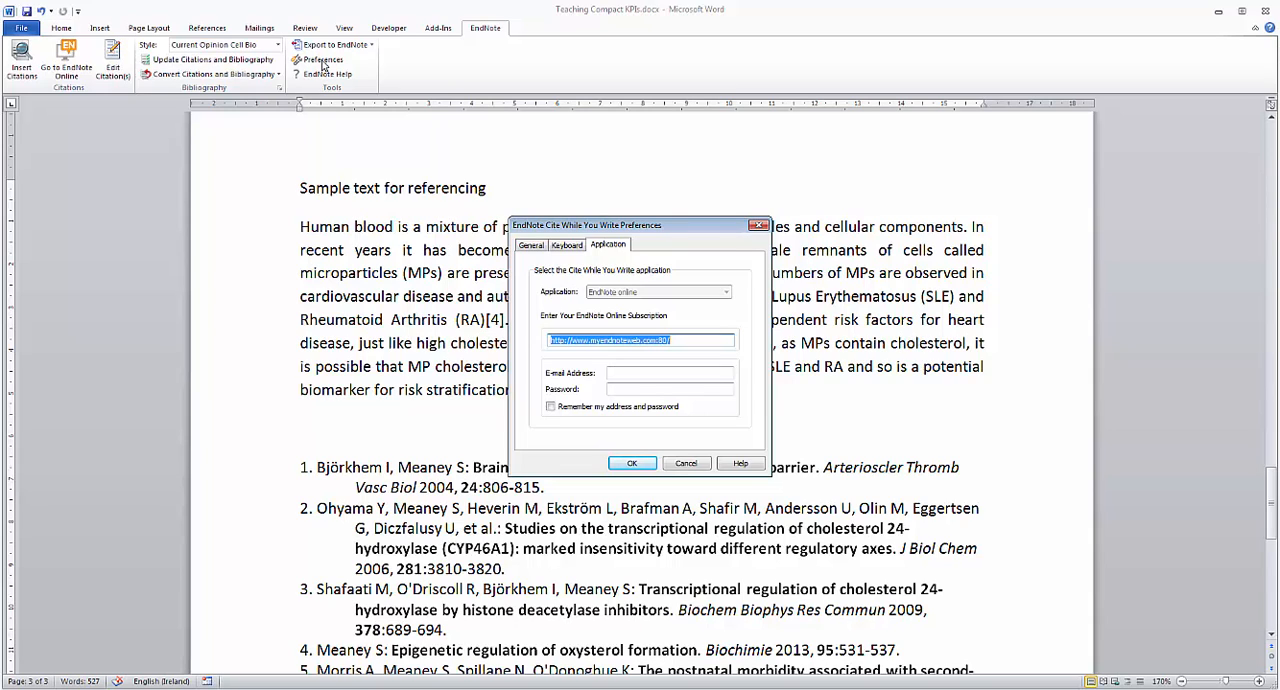
left_click(536, 246)
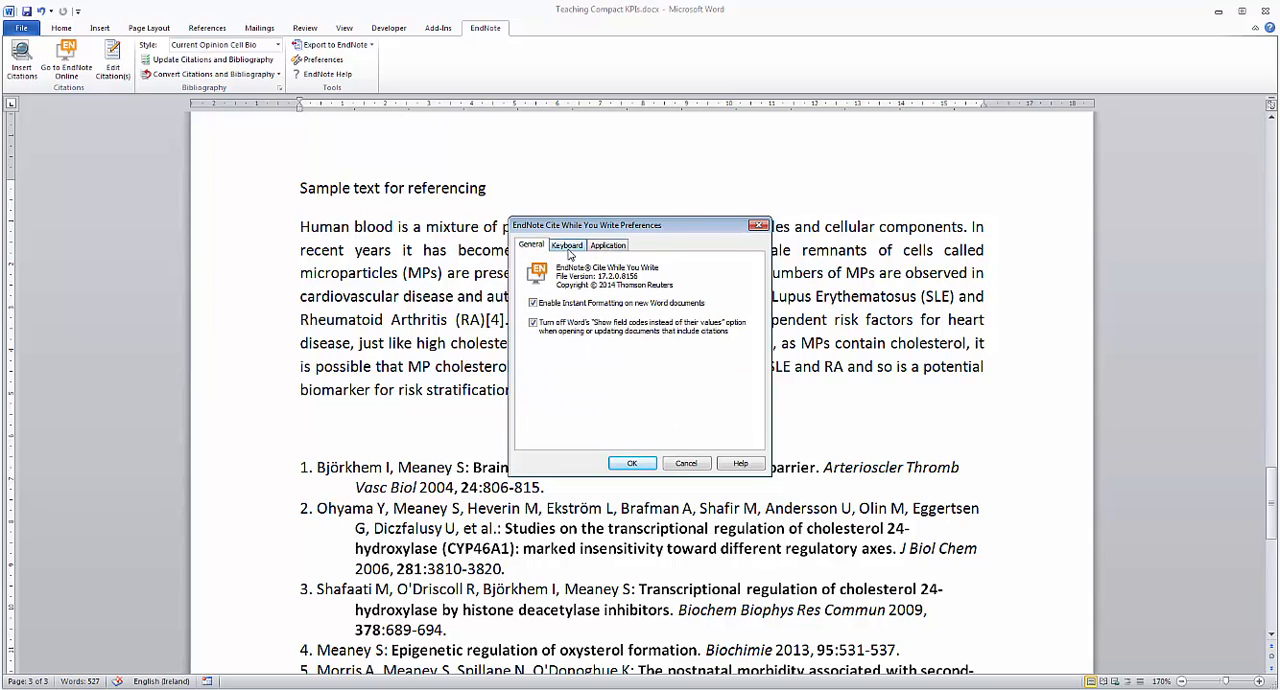
left_click(567, 247)
left_click(608, 246)
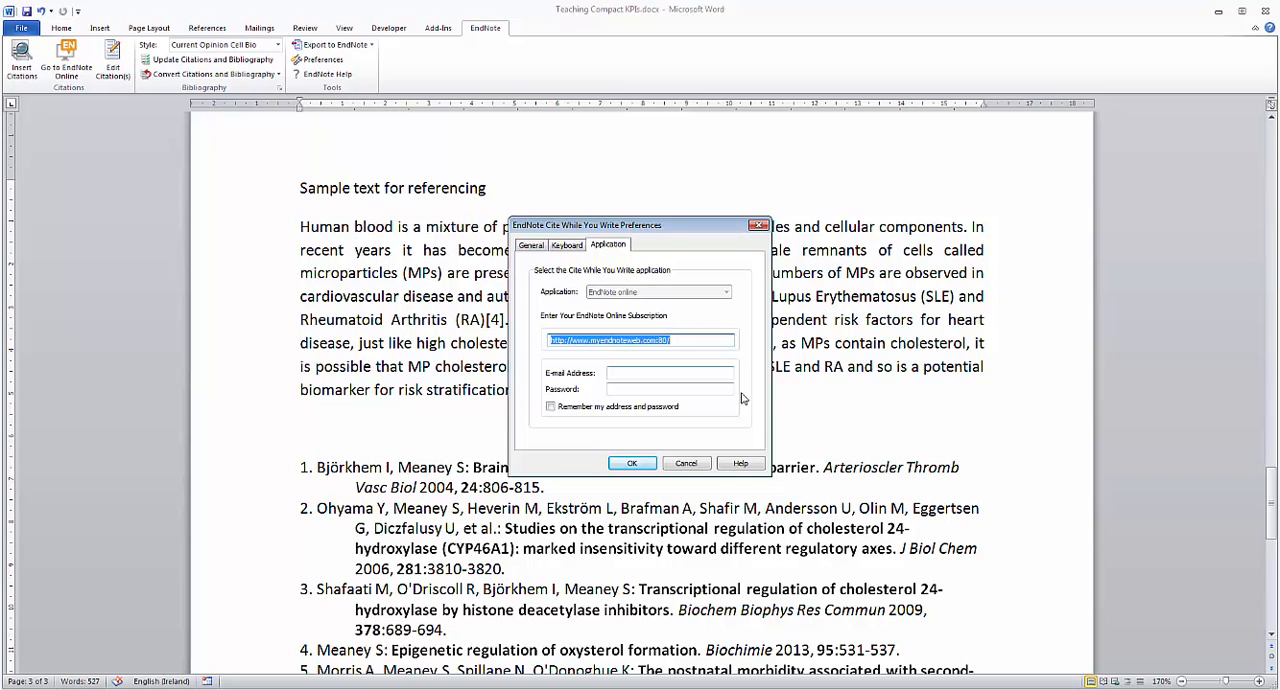
left_click(631, 463)
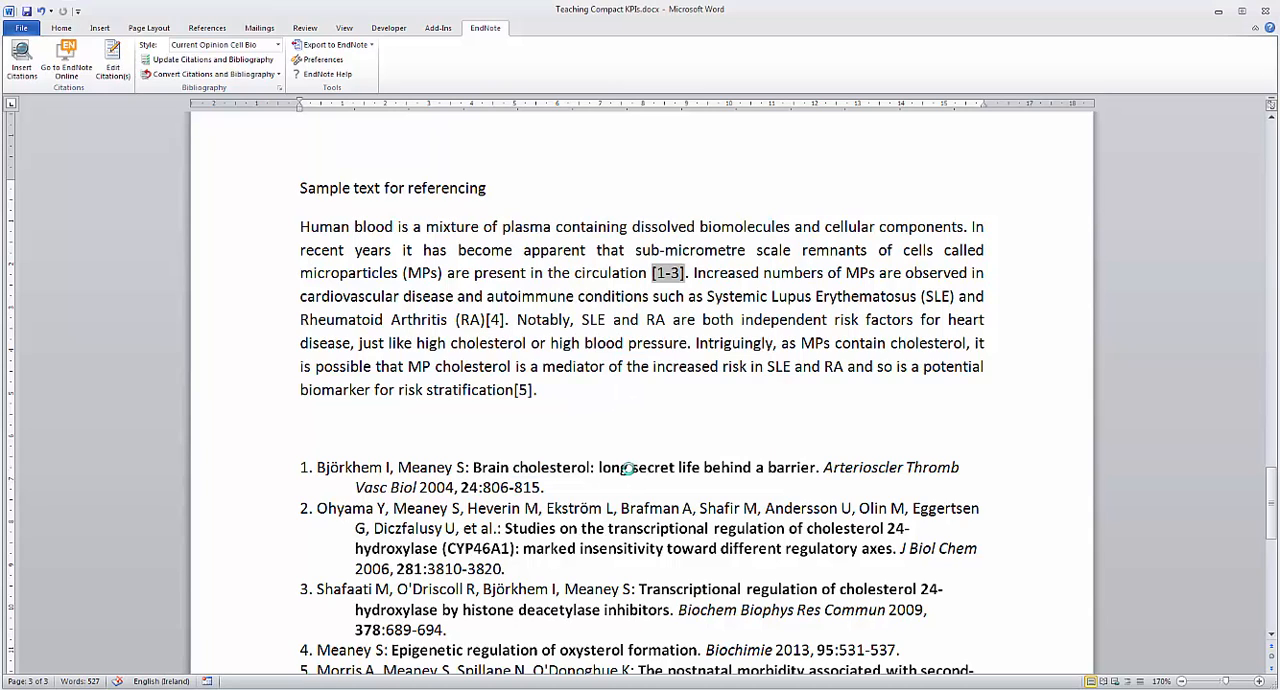